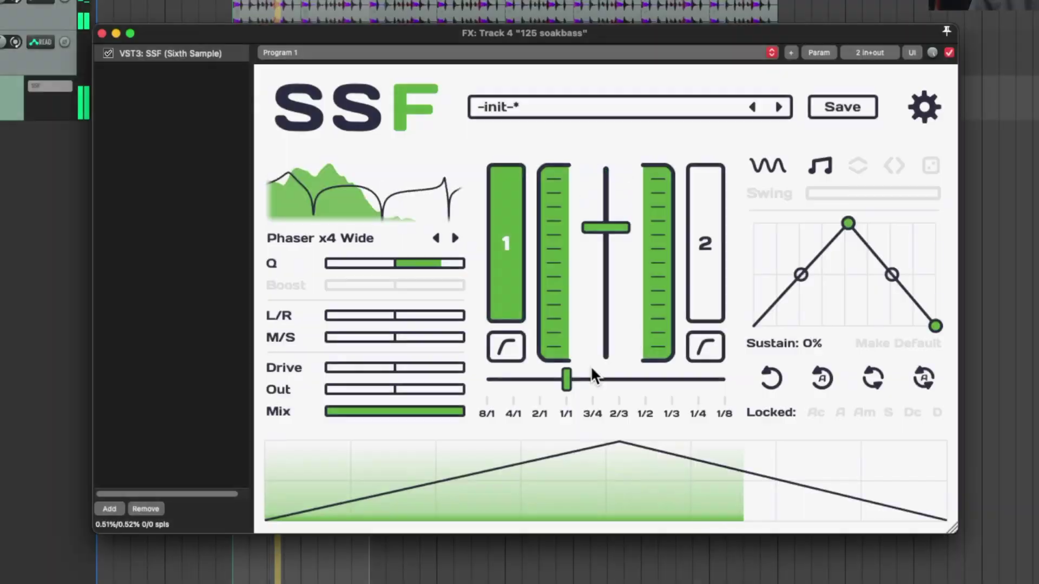
Move the SSF envelope's peak to the very start and lower the filter's Q slightly.
drag(848, 223, 730, 205)
drag(441, 263, 429, 263)
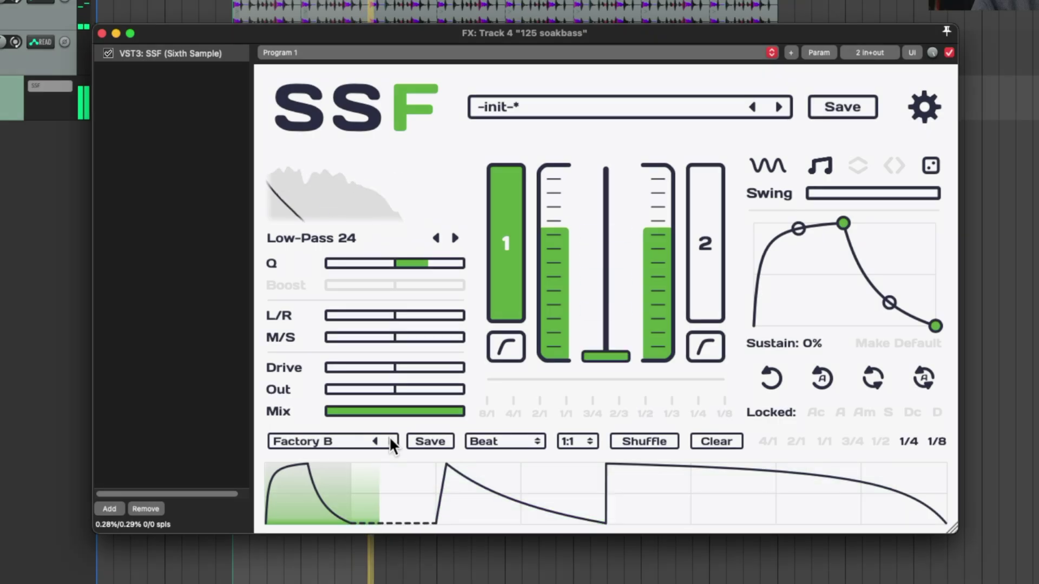
Step between the Factory B and Factory C patterns and raise the Drive above its centre setting.
click(390, 440)
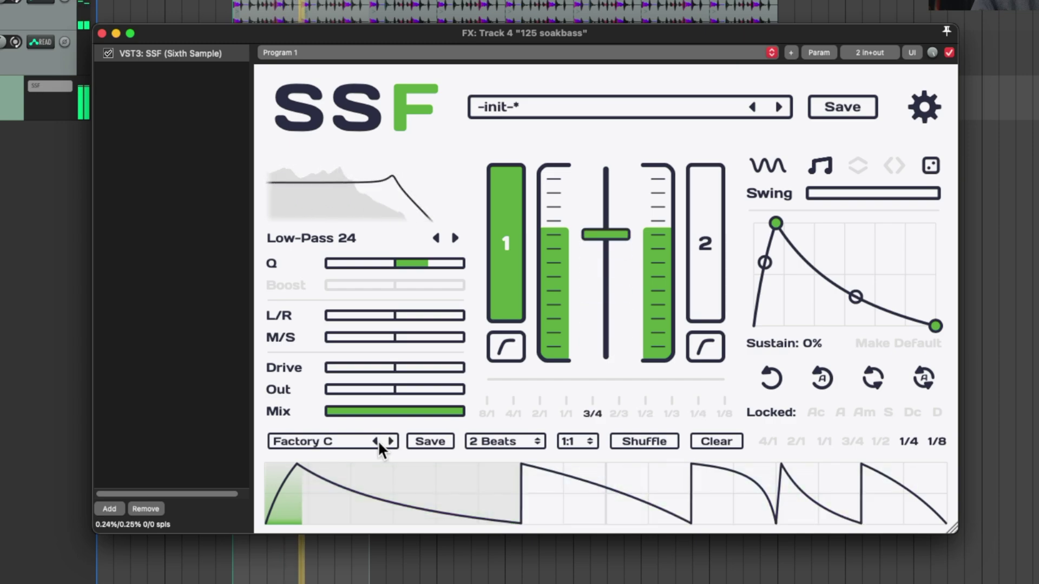
click(375, 440)
drag(395, 367, 419, 368)
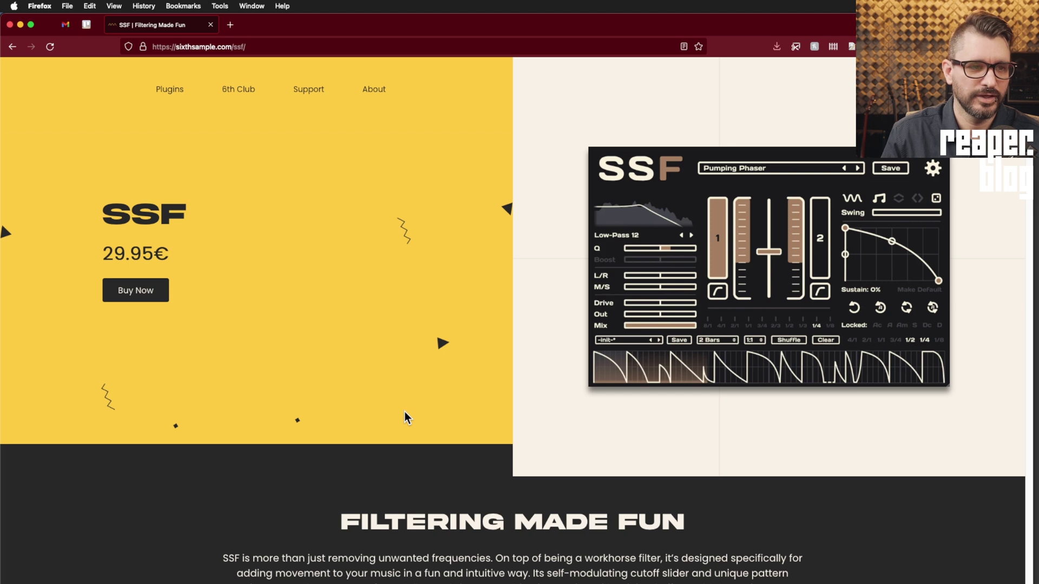
Look through the SSF product page's sections on hassle-free movement and on filters and effects.
scroll(405, 417, down, 10)
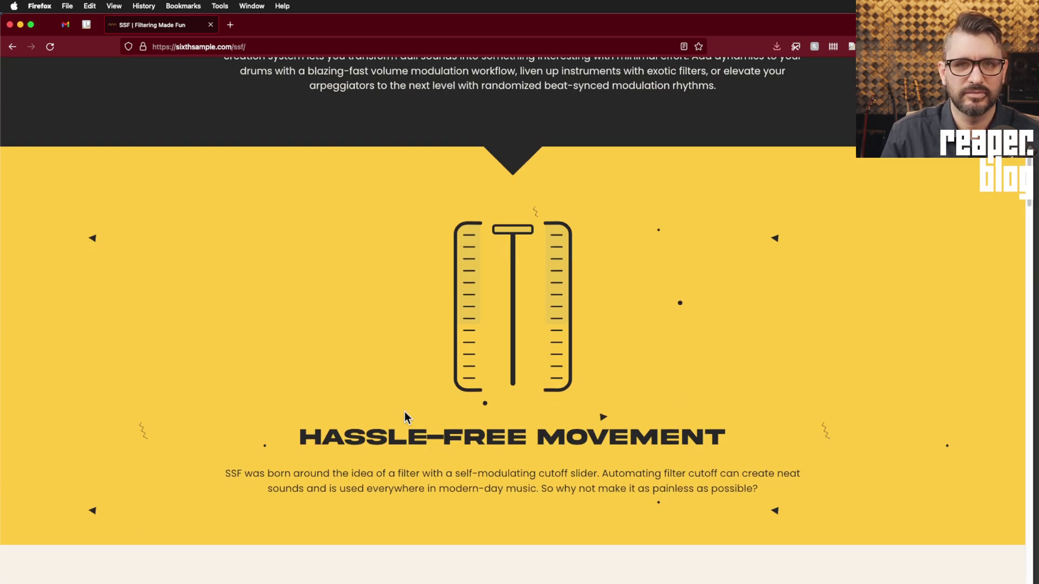
scroll(404, 411, down, 7)
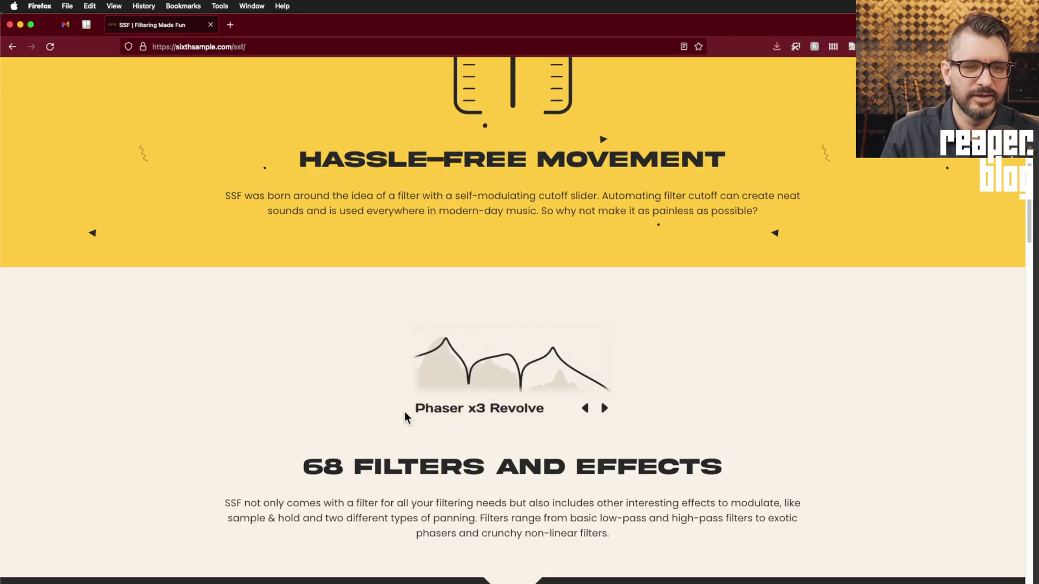
scroll(404, 412, down, 10)
scroll(404, 411, up, 10)
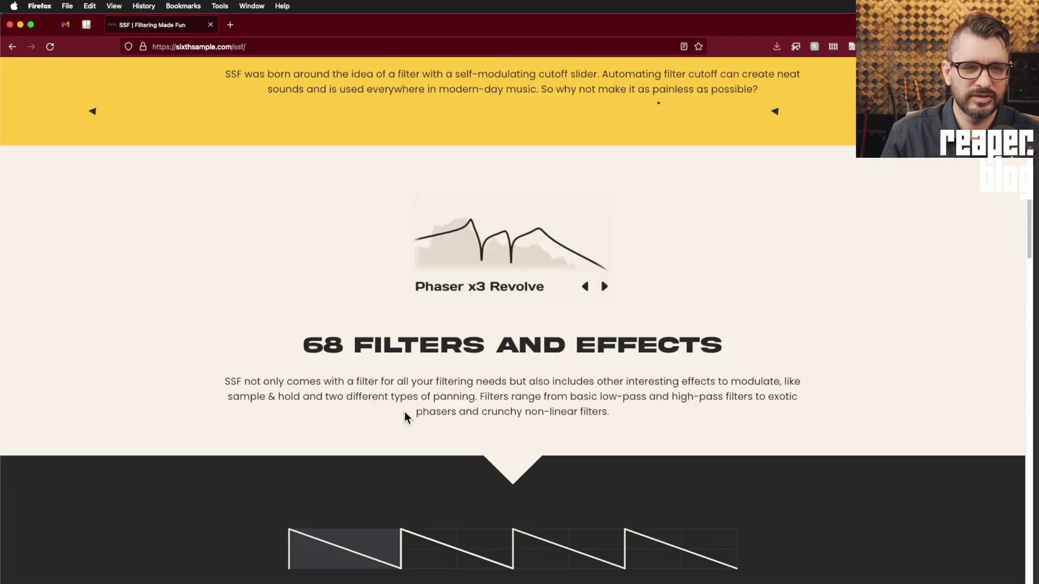
scroll(405, 417, up, 20)
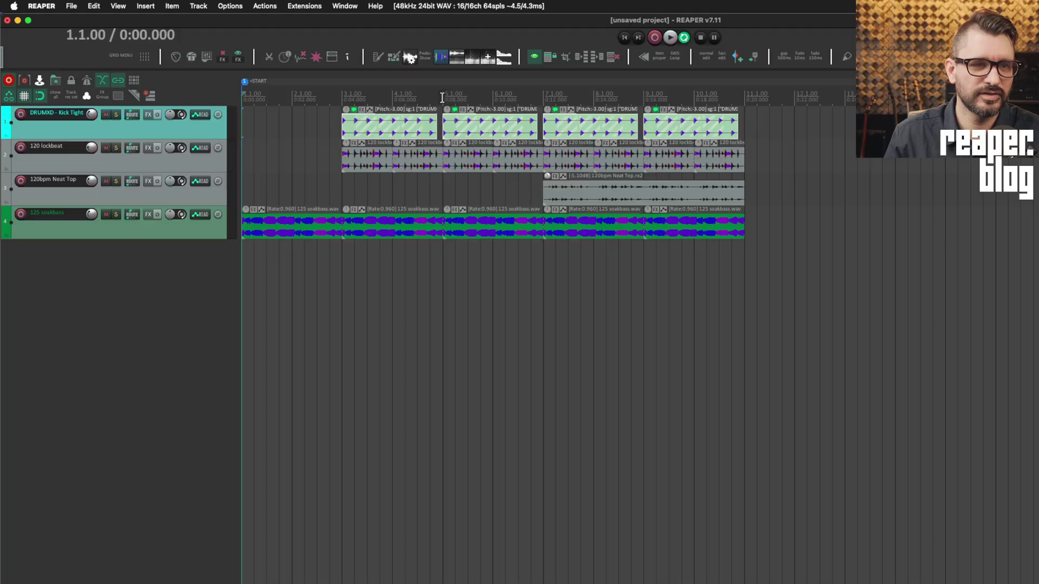
Make a time selection from bar 1 to bar 5 and audition the project from the start.
drag(442, 98, 197, 102)
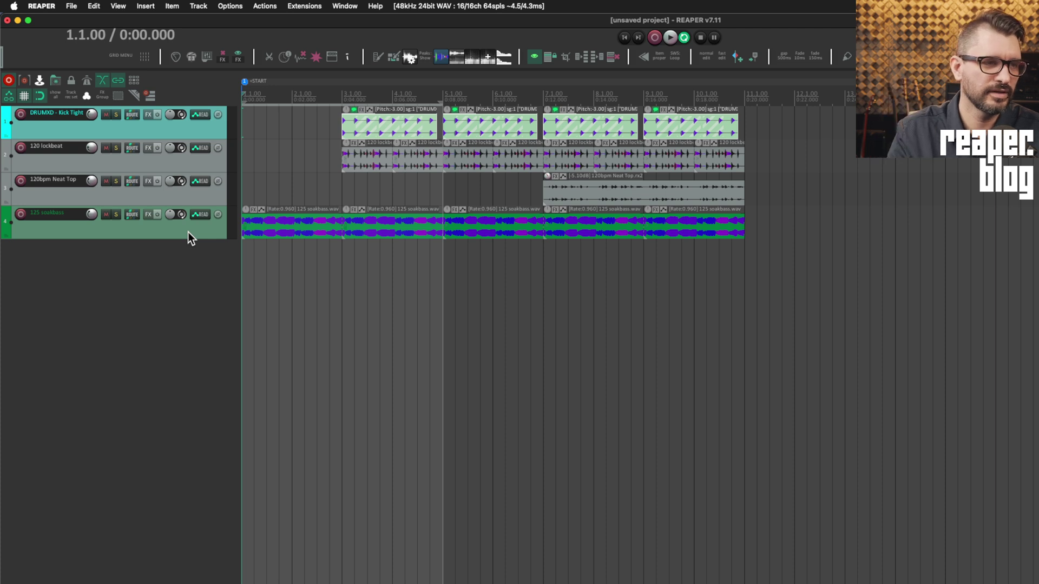
key(space)
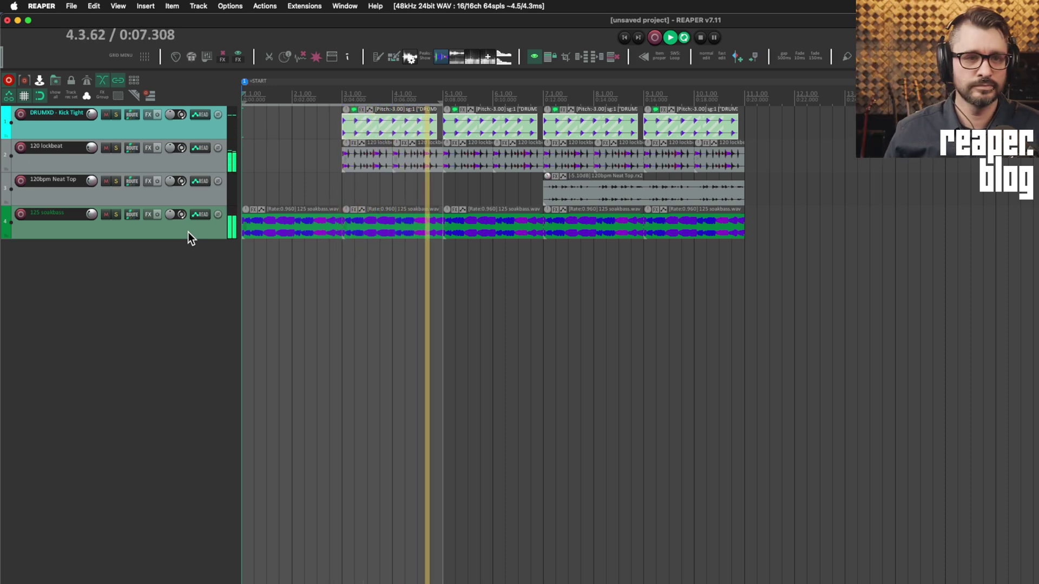
key(space)
Solo the DRUMXD - Kick Tight track and insert the SSF plugin on it.
click(137, 128)
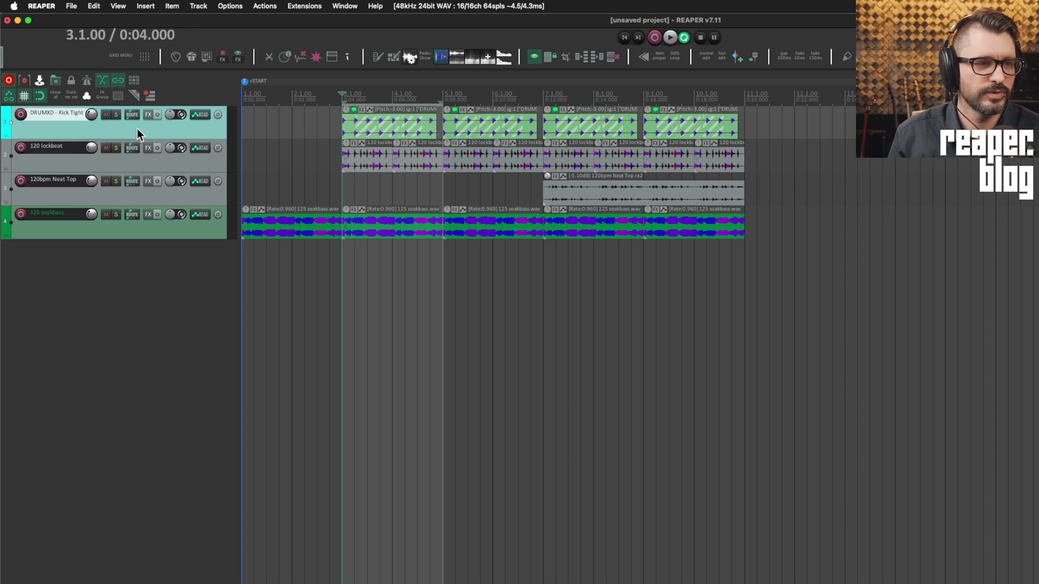
click(118, 117)
key(space)
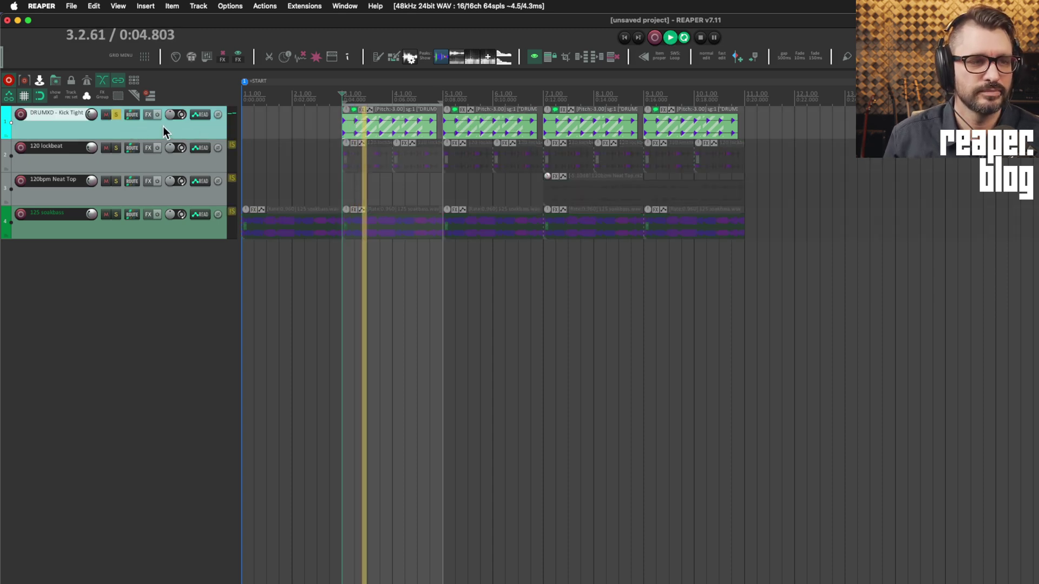
key(f)
key(Return)
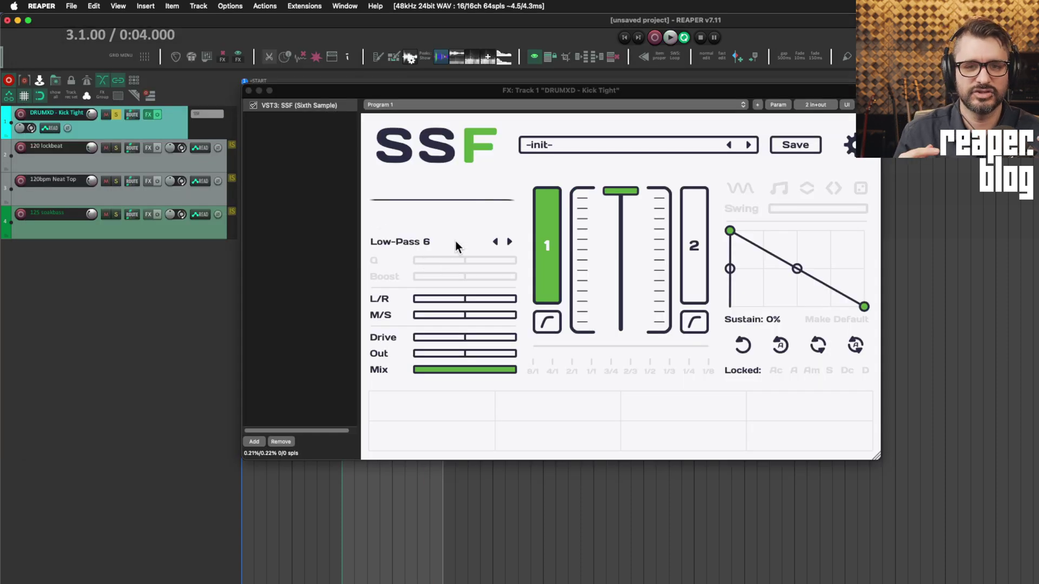
Examine the filter type categories and return the cutoff slider to its maximum.
click(455, 241)
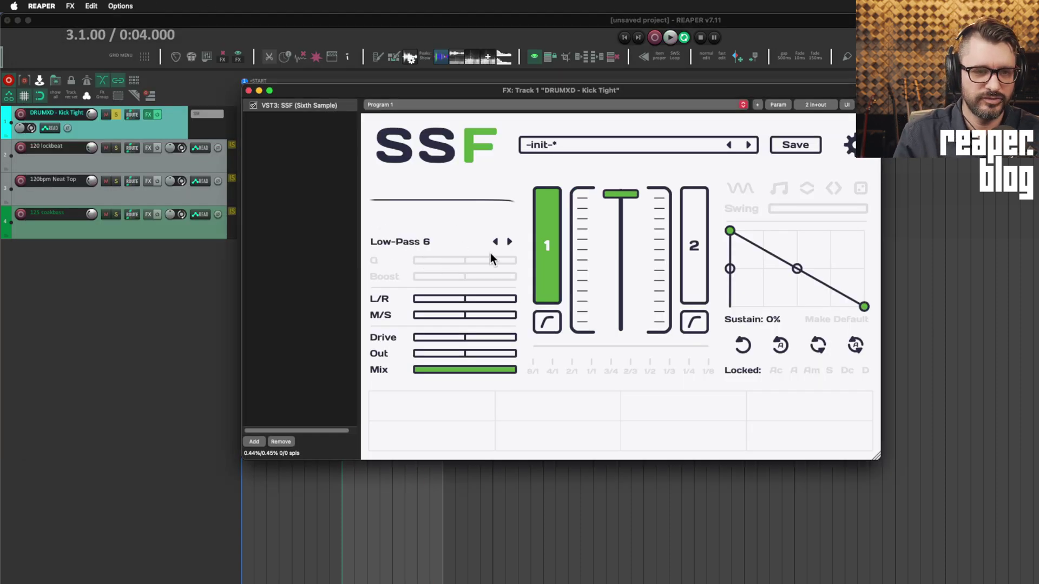
click(402, 242)
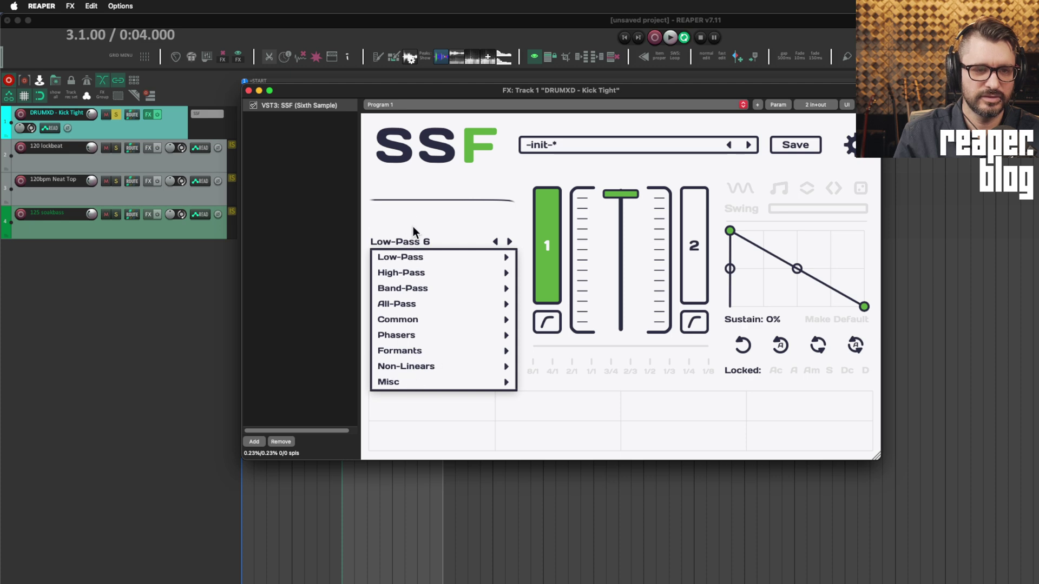
click(419, 229)
mouse_move(609, 200)
mouse_down()
mouse_move(635, 286)
mouse_move(622, 330)
mouse_move(622, 174)
mouse_move(621, 387)
mouse_move(621, 184)
mouse_up()
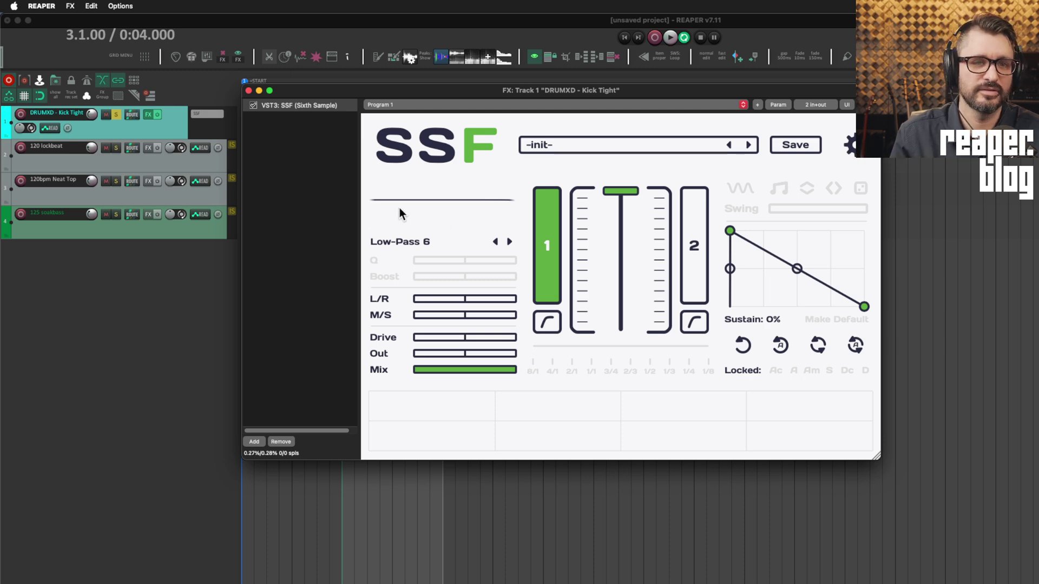
Set the kick's filter to Low-Pass 18 and lower the cutoff slider to about a third of its range while auditioning.
key(space)
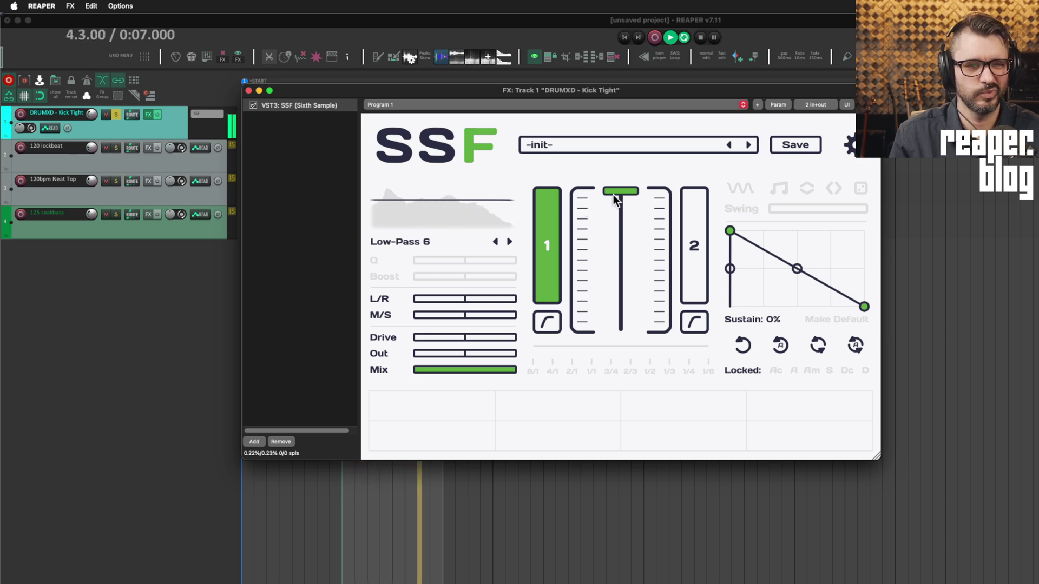
drag(615, 197, 633, 287)
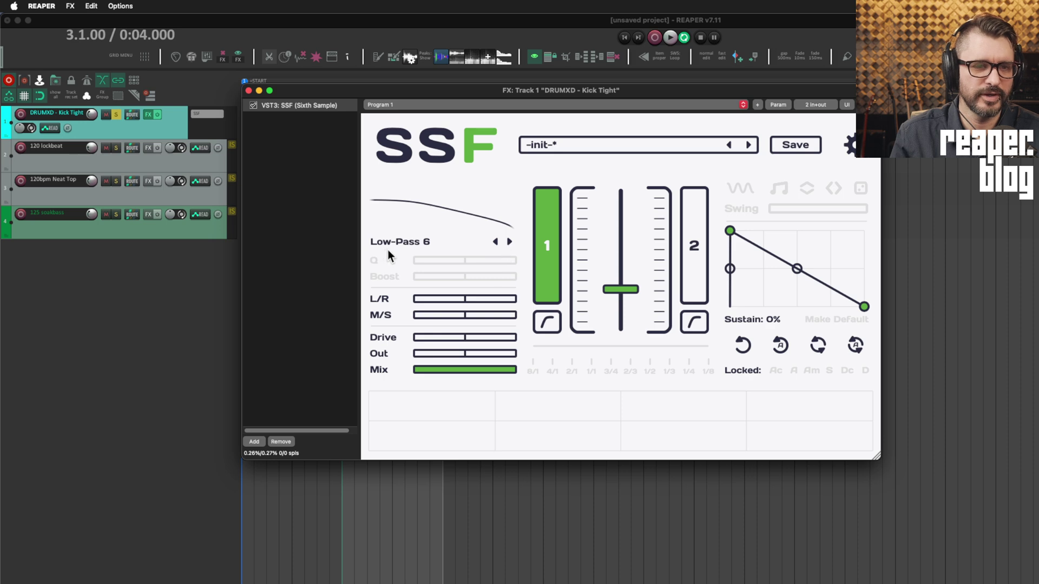
click(509, 242)
click(509, 243)
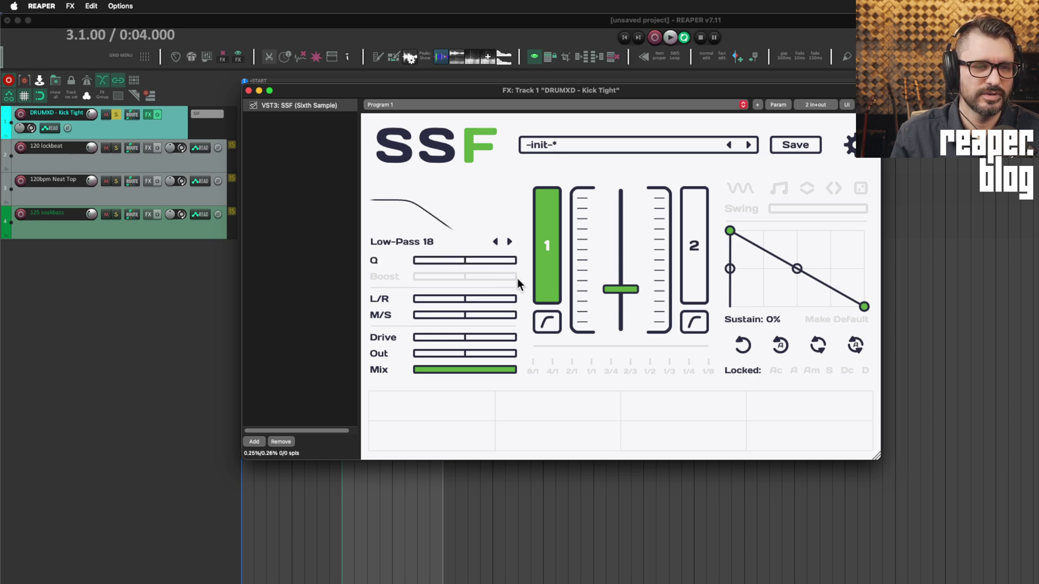
drag(624, 311, 637, 286)
key(space)
key(space)
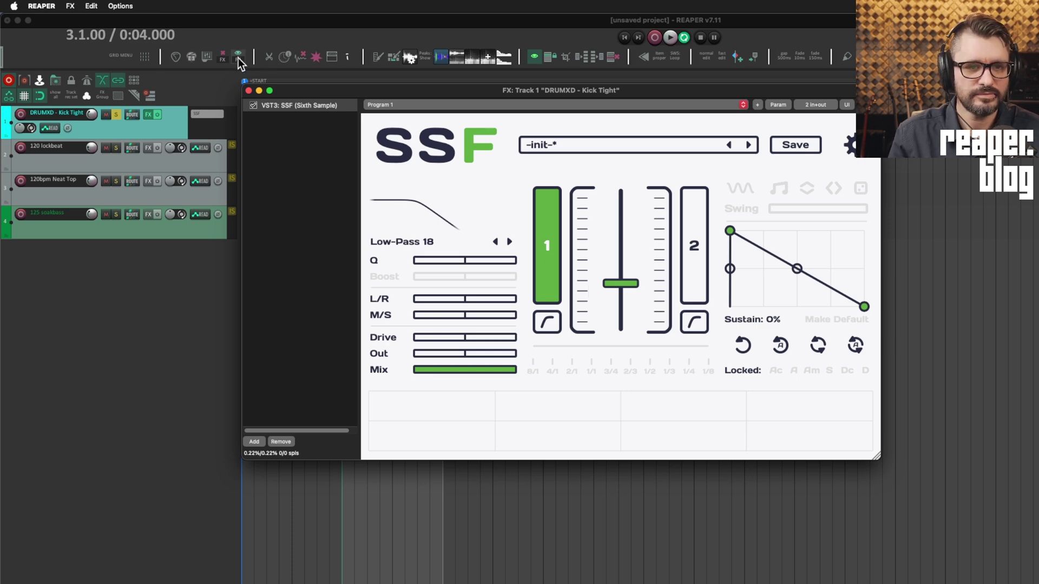
Close the kick's plugin window, audition the 125 soakbass track in exclusive solo, and unsolo it.
click(249, 91)
super+click(116, 214)
key(space)
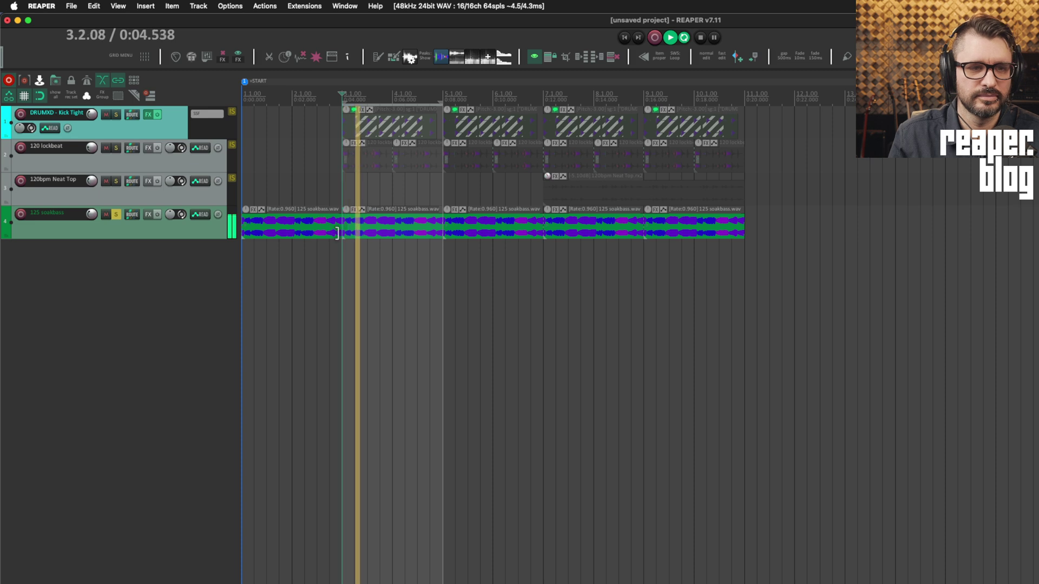
click(117, 214)
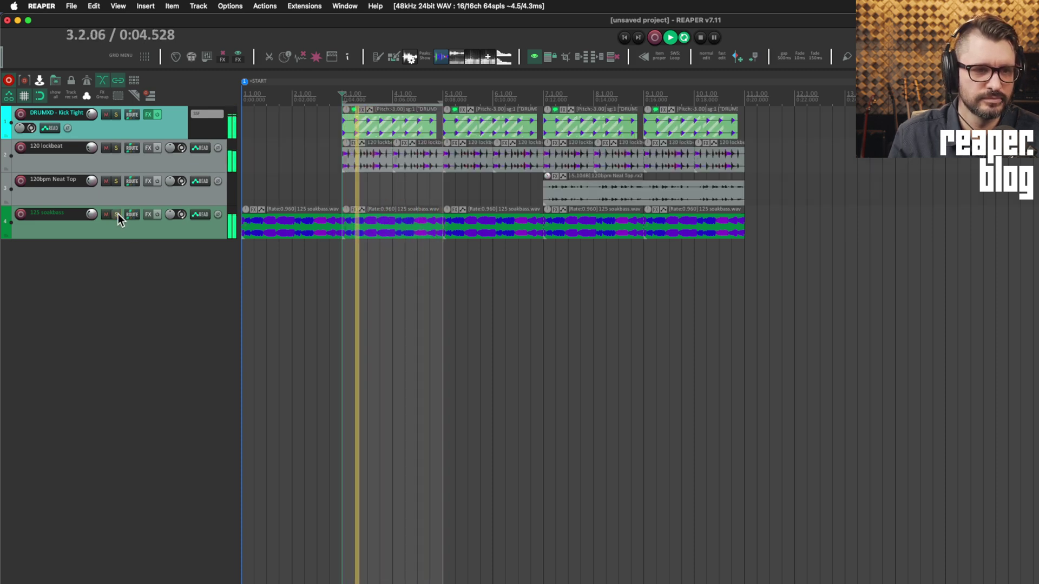
Insert the SSF plugin on the 125 soakbass track and reposition its window.
click(207, 230)
key(space)
key(f)
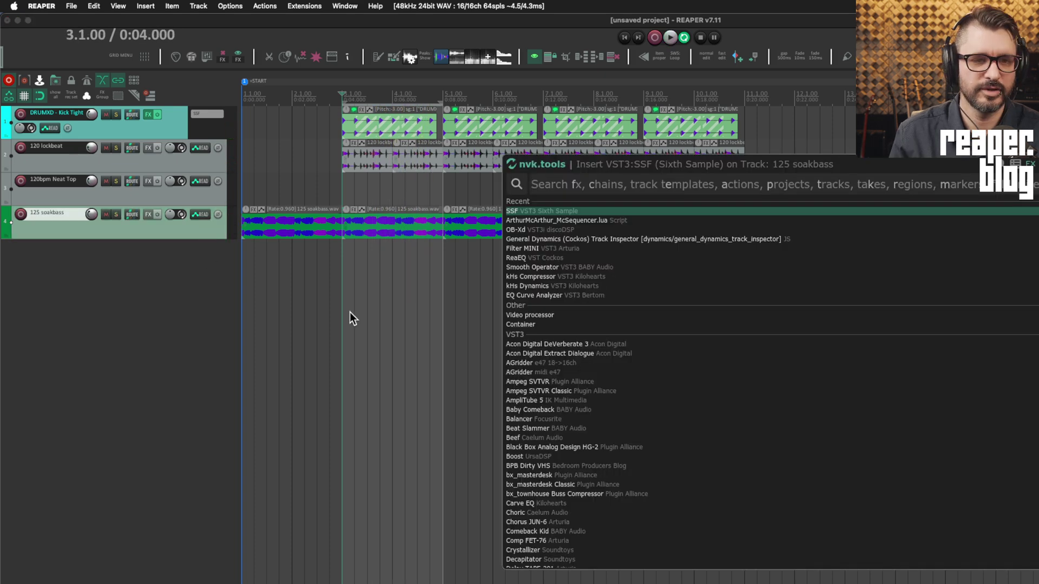
key(Return)
drag(622, 209, 492, 144)
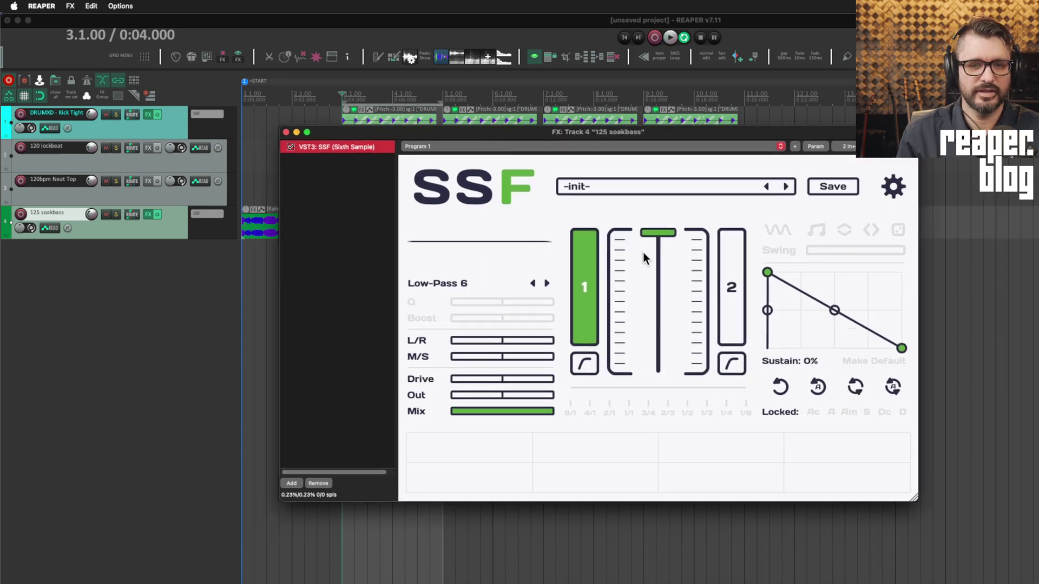
Set the bass filter to Low-Pass 18 and its cutoff slider to about three quarters of its range while auditioning.
key(space)
drag(668, 237, 672, 322)
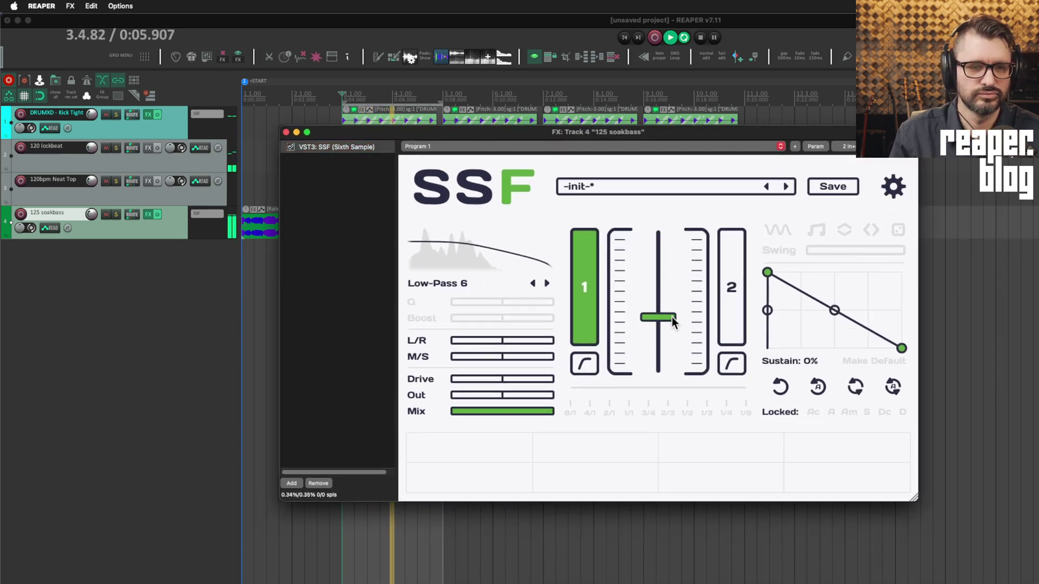
click(547, 283)
click(547, 283)
drag(667, 329, 651, 268)
key(space)
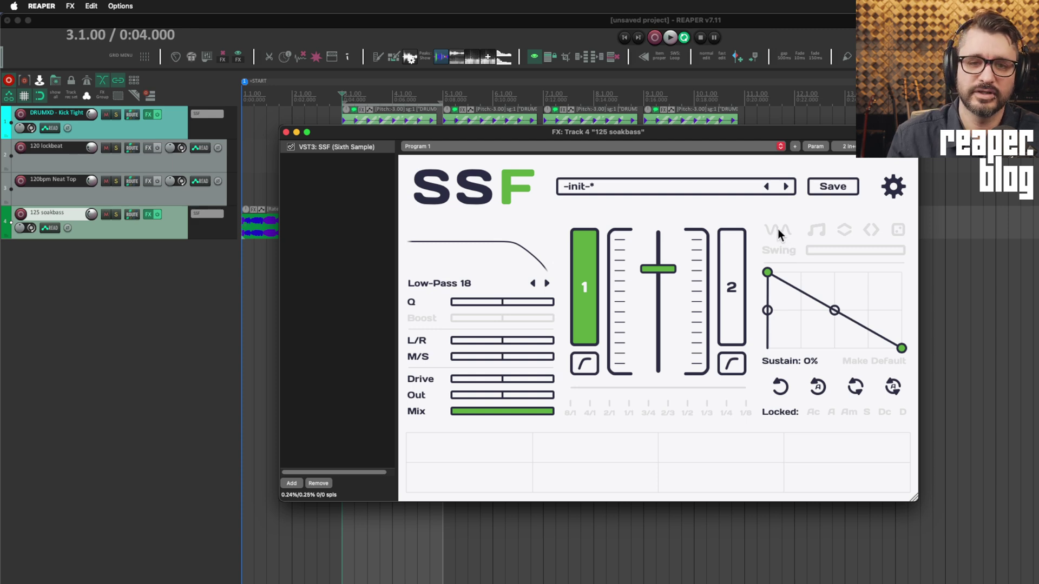
Enable continuous wave modulation of the bass cutoff, with the envelope peak a quarter of the way along and a 1/1 rate.
click(779, 231)
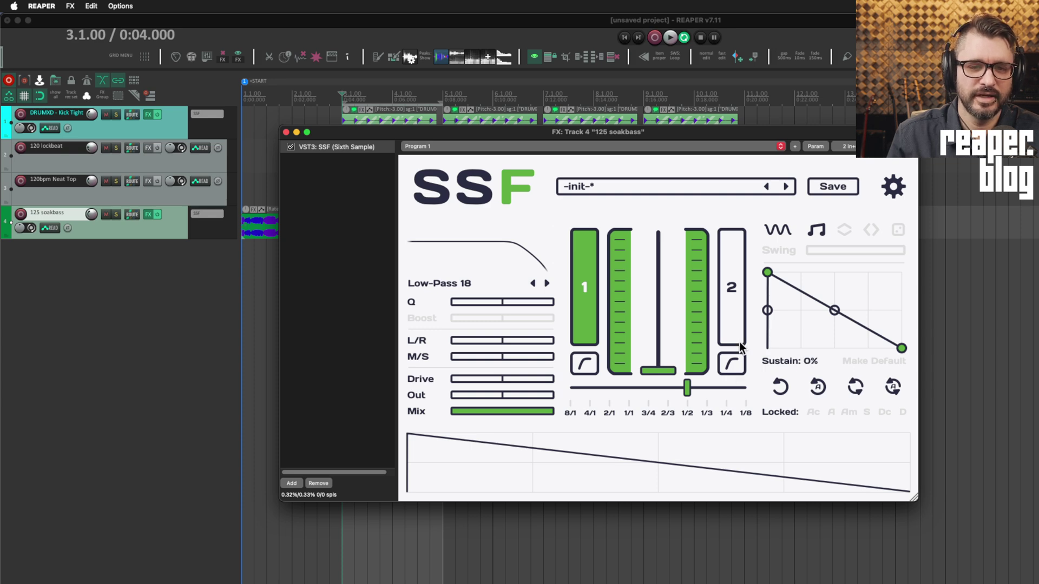
drag(771, 275, 801, 272)
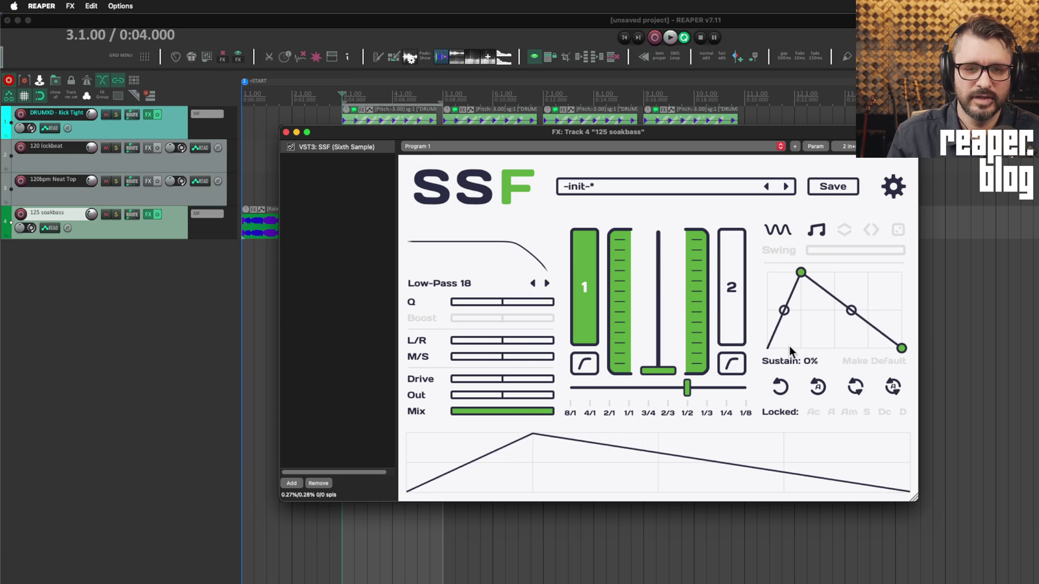
mouse_move(689, 395)
mouse_down()
mouse_move(627, 395)
mouse_move(706, 399)
mouse_up()
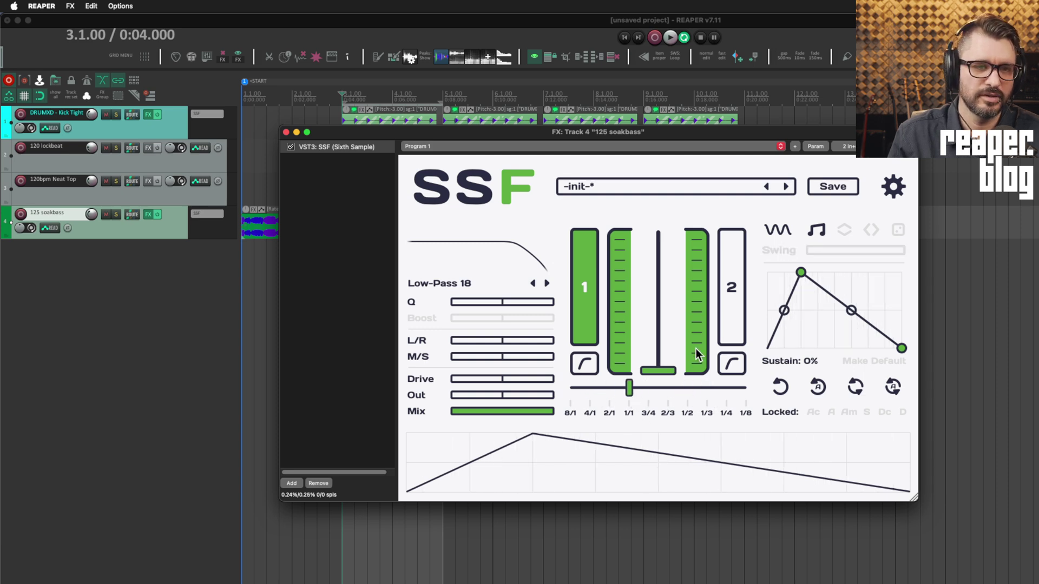
Move the envelope peak to the middle during playback, reposition the plugin window below the drum items, and resume playback.
key(space)
drag(801, 272, 837, 252)
key(space)
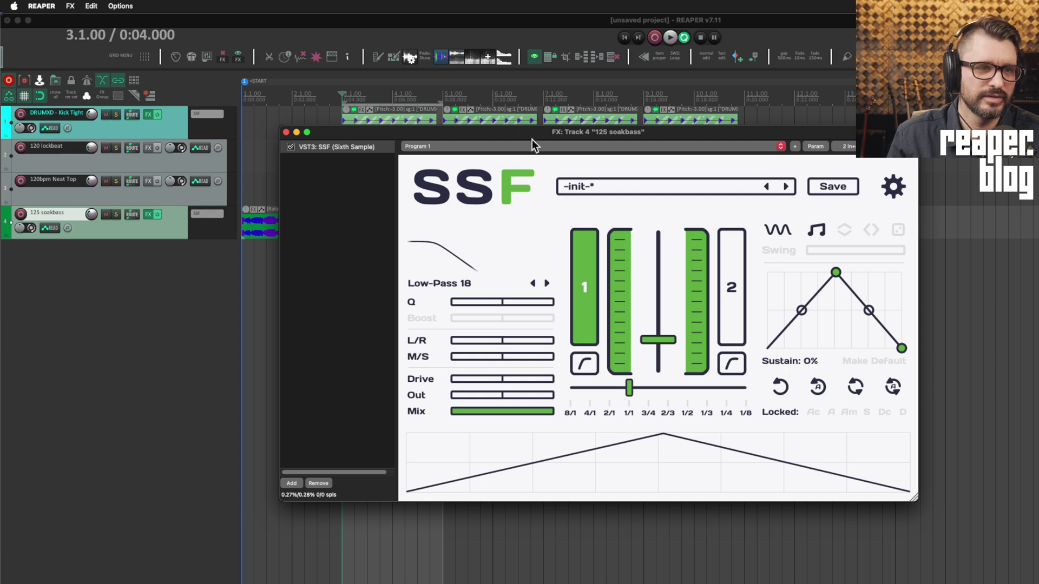
drag(519, 139, 479, 180)
key(space)
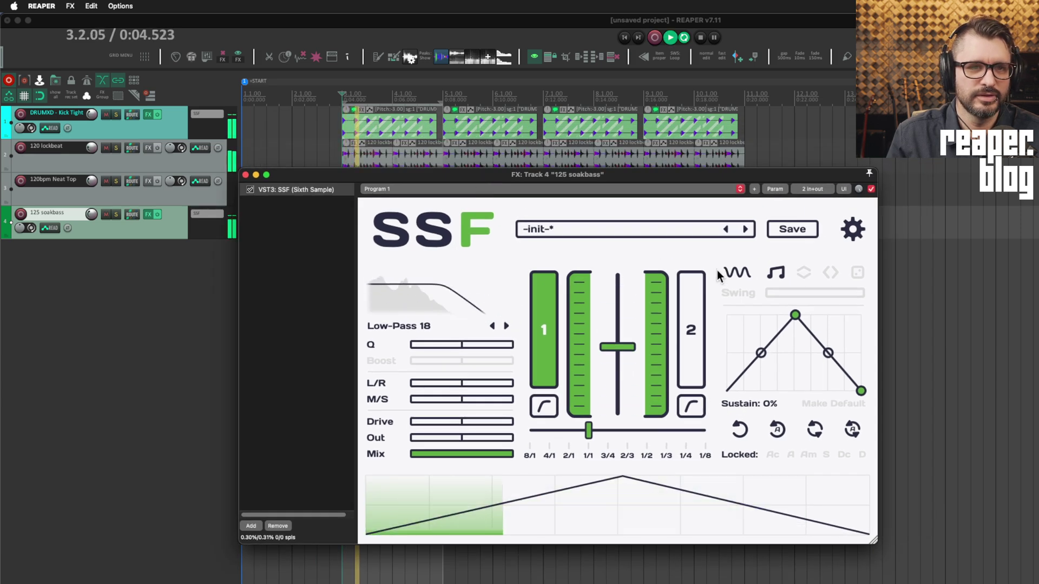
Shift the envelope peak slightly earlier and bend the rising segment into a gentle concave curve while auditioning the loop.
drag(795, 315, 791, 277)
drag(760, 353, 759, 392)
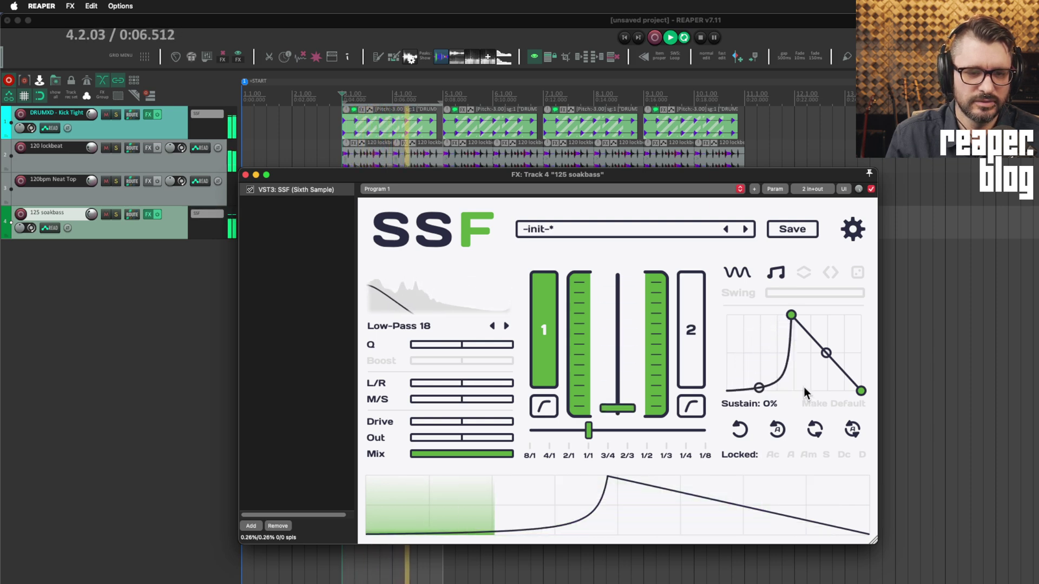
drag(804, 387, 787, 368)
key(space)
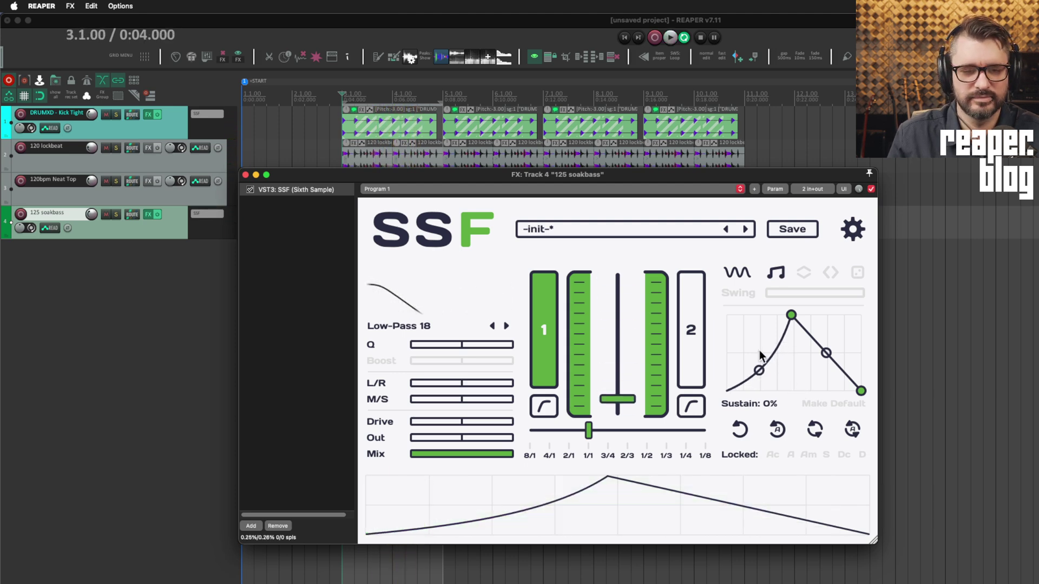
key(space)
key(space)
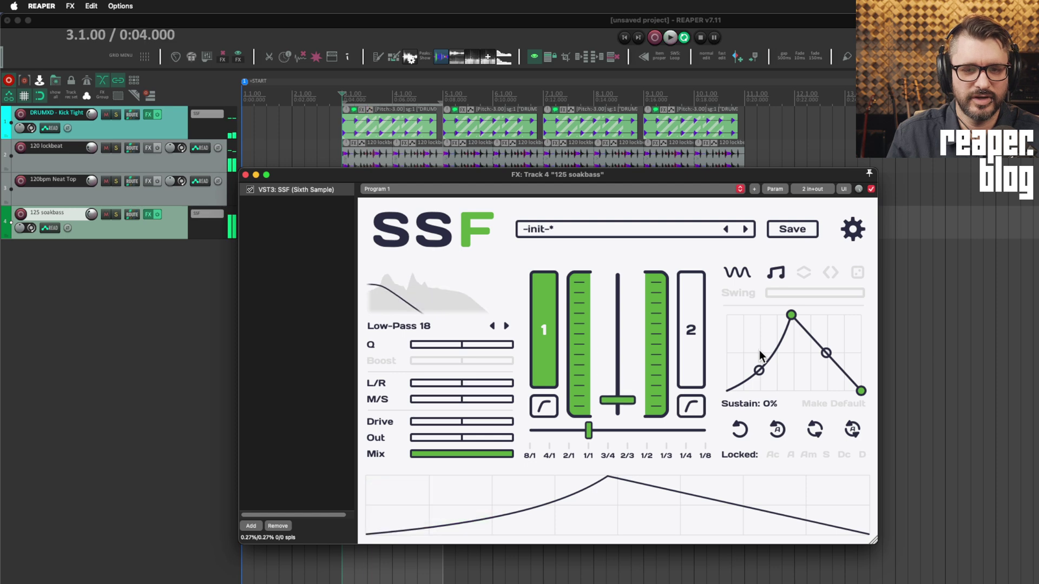
mouse_move(771, 357)
mouse_down()
mouse_move(764, 382)
mouse_move(763, 369)
mouse_up()
Try the envelope peak at the very start, place it about a quarter of the way along, and play the loop.
drag(792, 315, 727, 299)
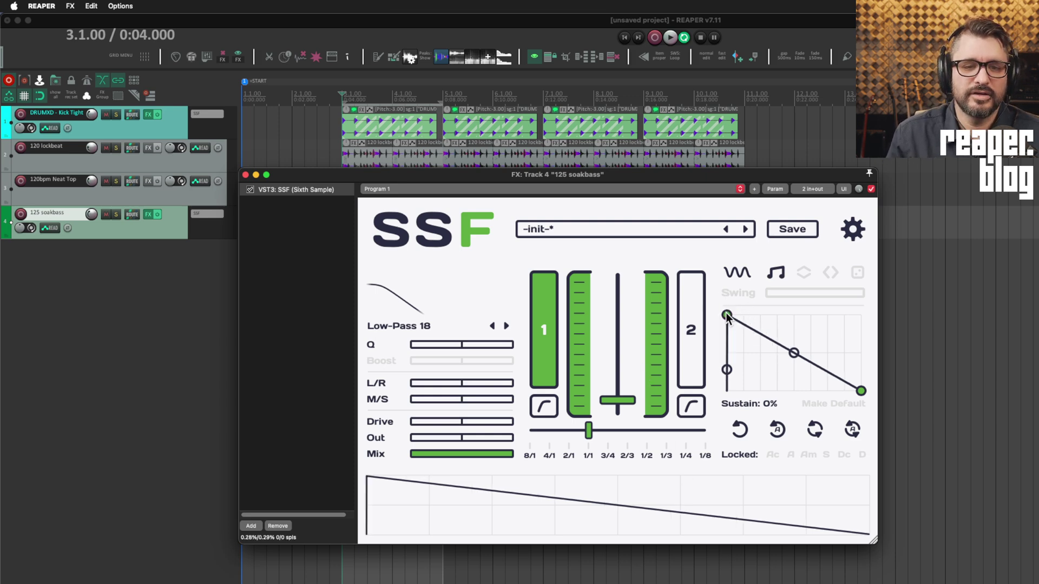
drag(727, 315, 758, 314)
key(space)
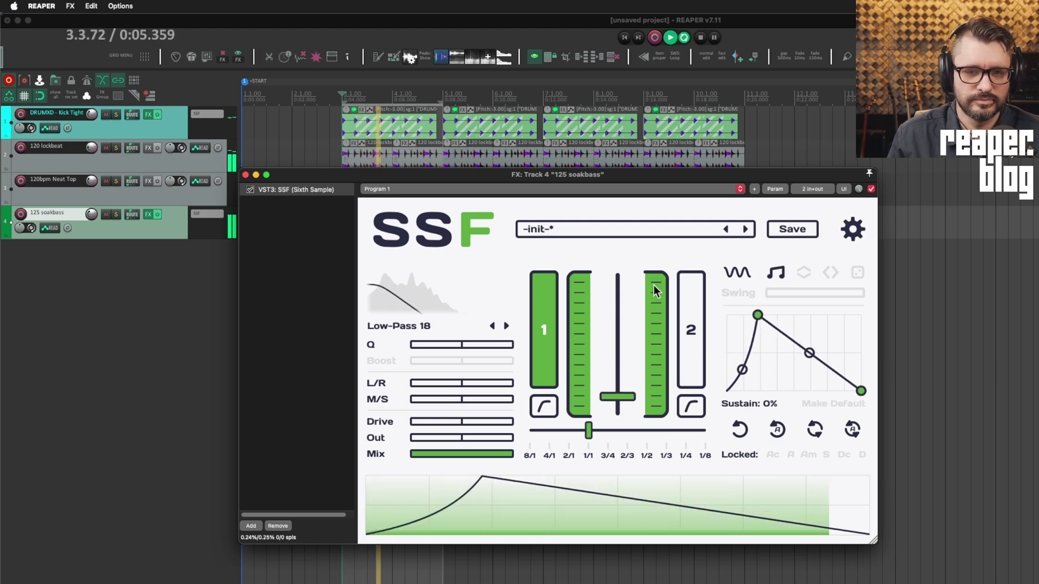
Narrow the cutoff modulation range to a middle band, stretch both ends back to the full span, and audition the loop.
drag(657, 303, 661, 372)
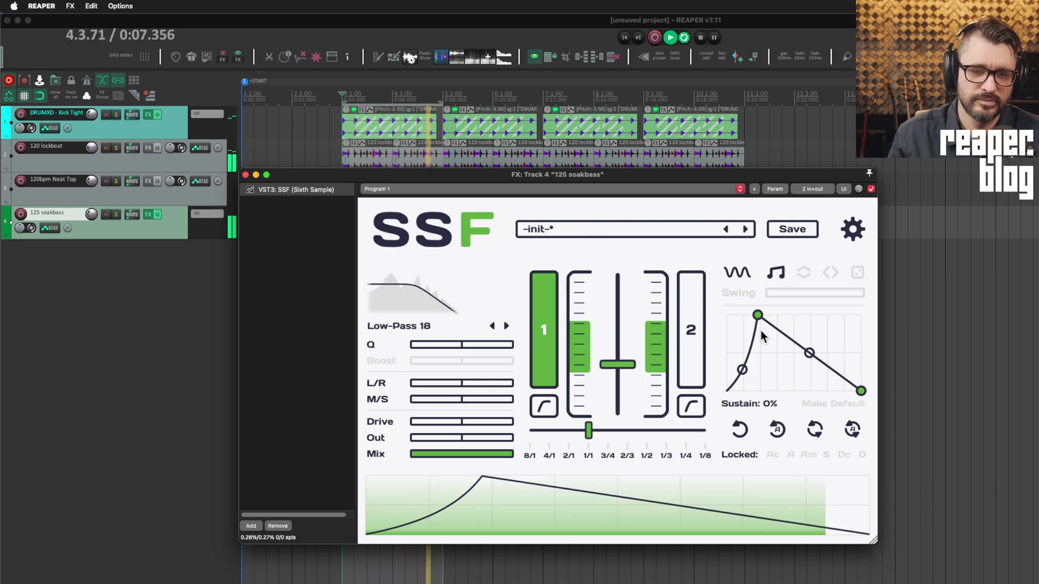
key(space)
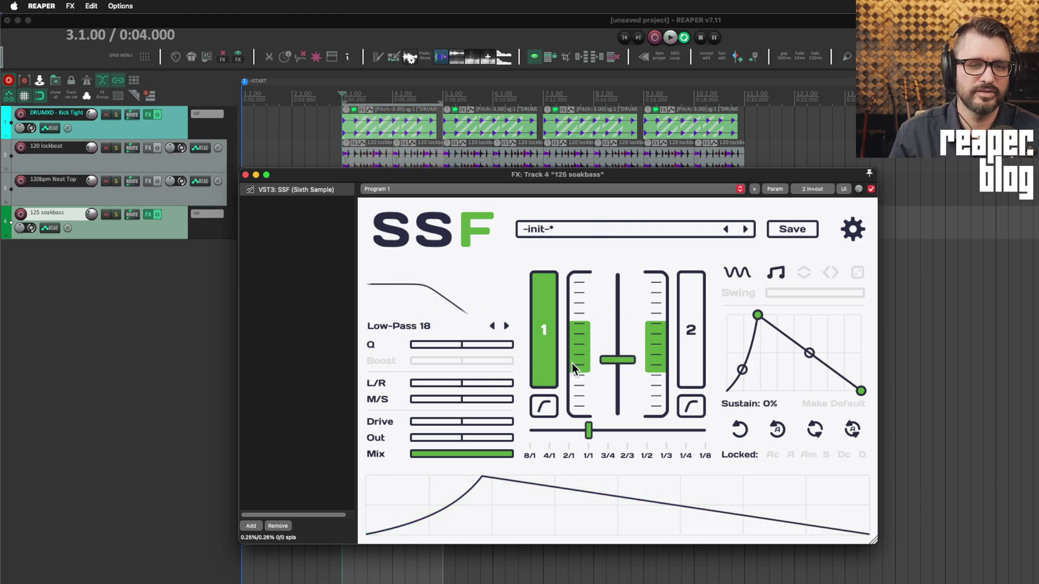
double_click(574, 371)
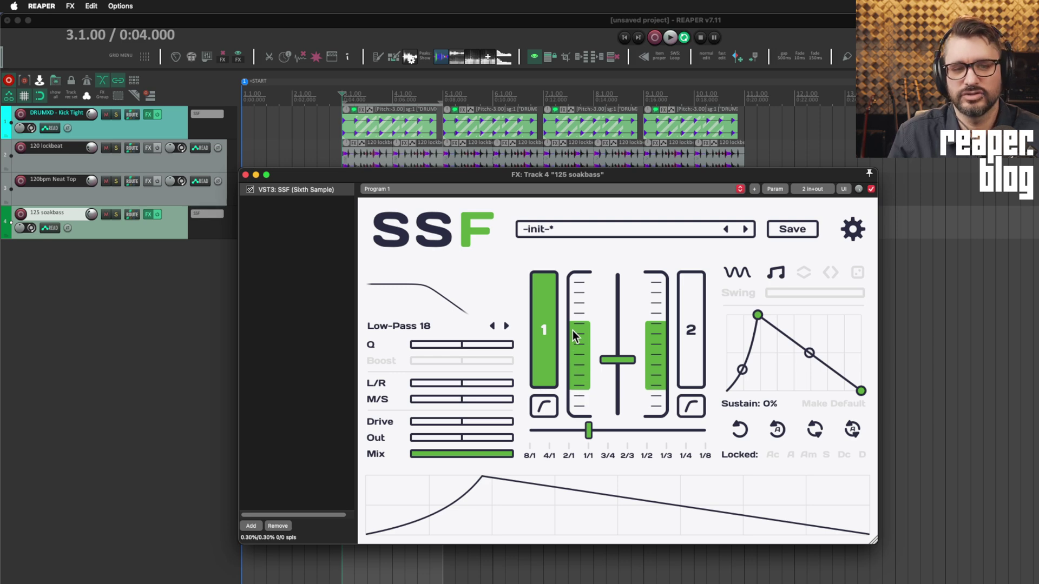
drag(573, 330, 580, 276)
drag(578, 390, 583, 421)
key(space)
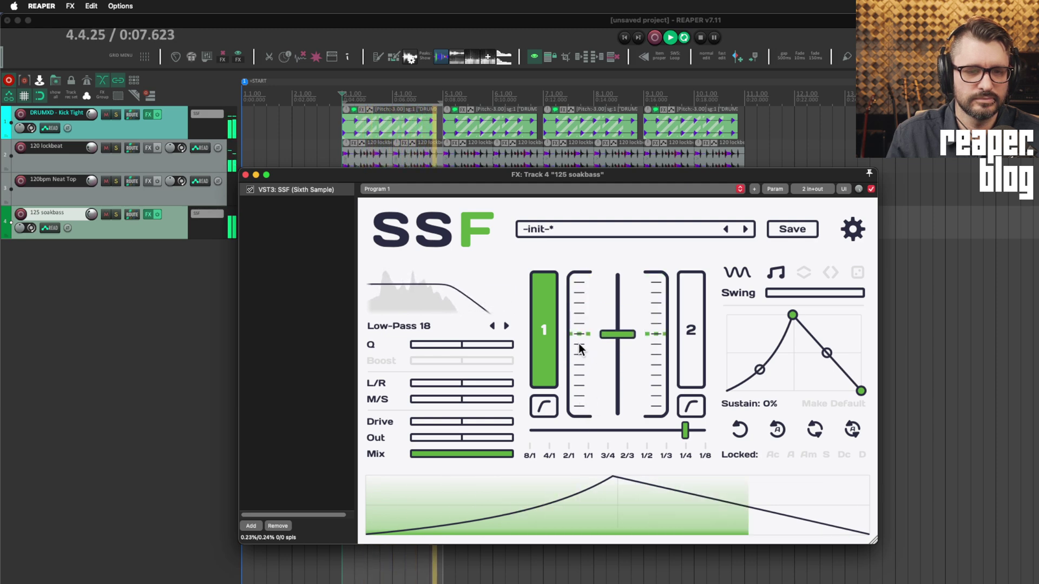
Set the cutoff modulation range to about the lower 70% of the scale and try the envelope peak at the start and in the middle.
drag(579, 343, 592, 278)
drag(793, 315, 727, 315)
drag(656, 359, 655, 415)
drag(657, 281, 661, 317)
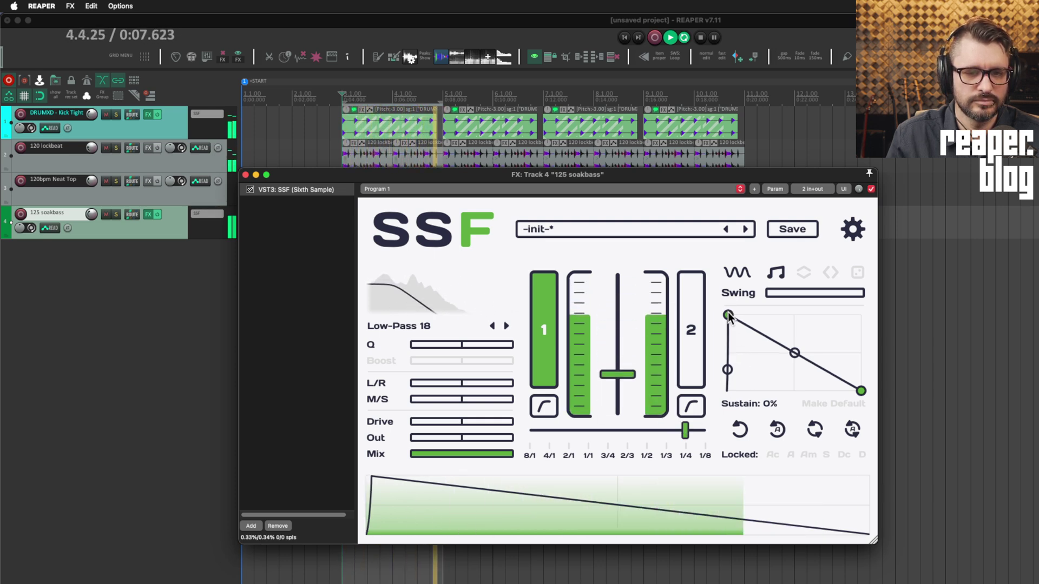
drag(728, 313, 792, 276)
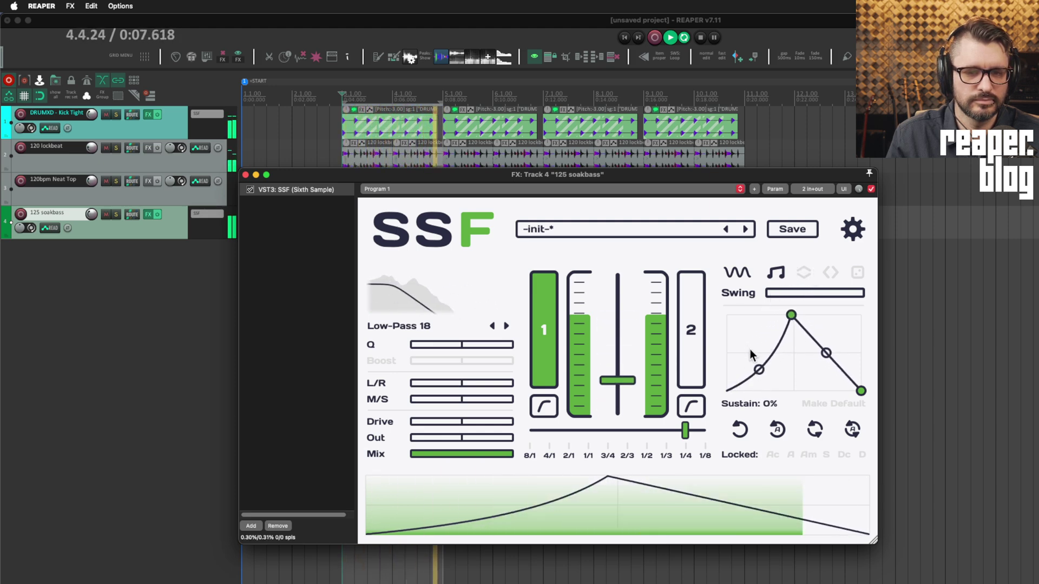
Place the envelope peak at the very start with its rising curve reset, stop playback, and set the modulation rate to 1/1.
drag(760, 370, 768, 441)
drag(794, 317, 719, 303)
double_click(734, 390)
key(space)
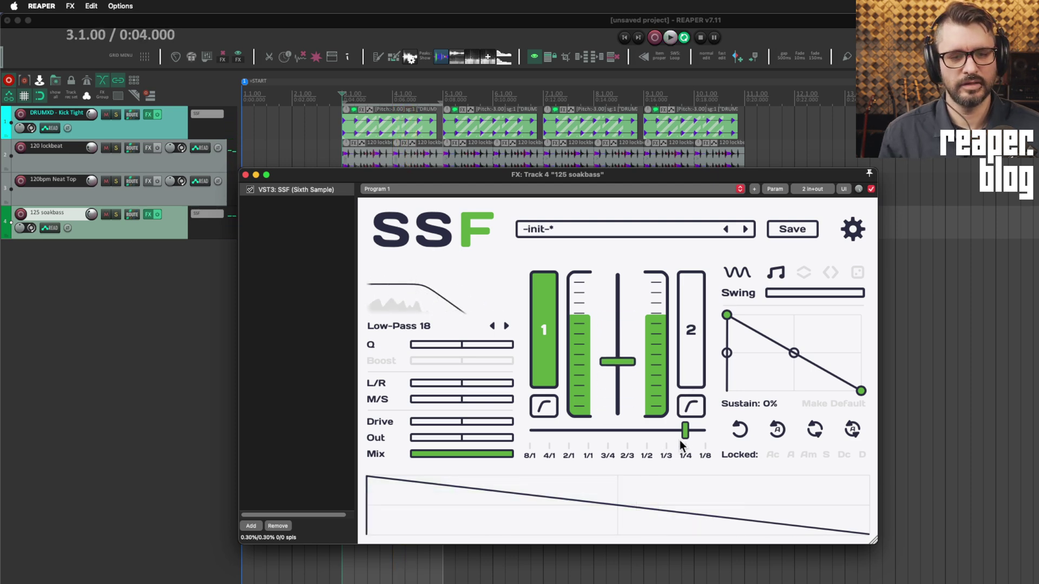
drag(685, 430, 590, 429)
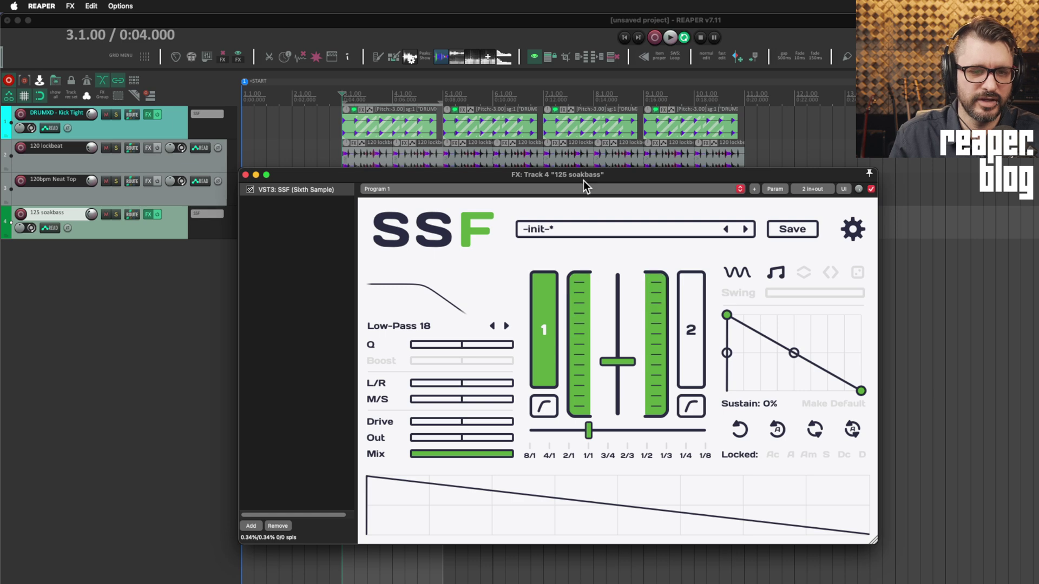
Switch the filter to Band-Pass 12 and move the envelope peak to about 40% of the way along while the loop plays.
click(445, 325)
mouse_move(440, 340)
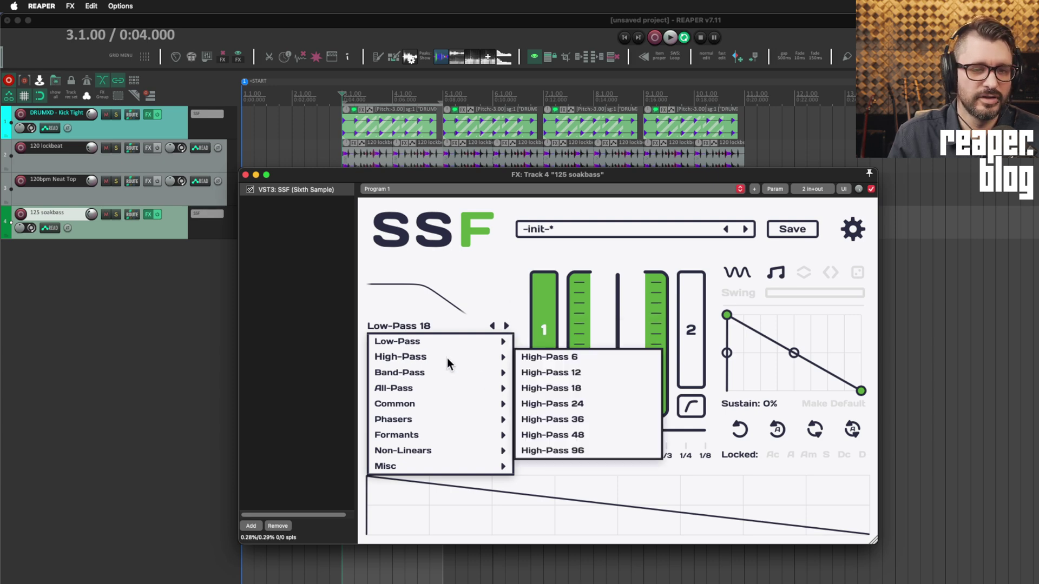
mouse_move(437, 372)
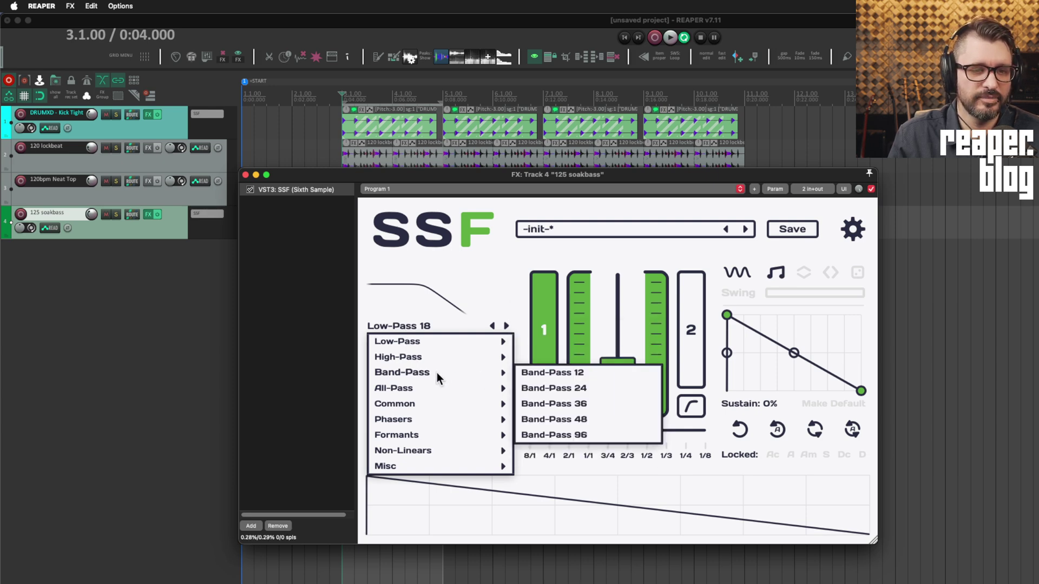
click(564, 376)
key(space)
drag(727, 315, 779, 281)
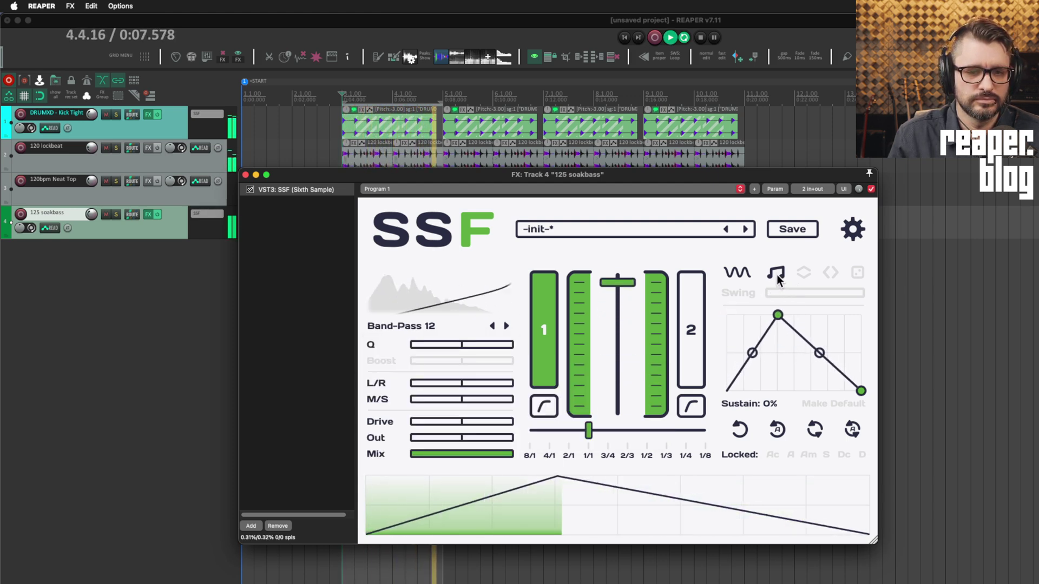
Change the filter to Band-Pass 36 and limit the cutoff modulation to about the lower 60% of the scale.
click(506, 326)
click(507, 326)
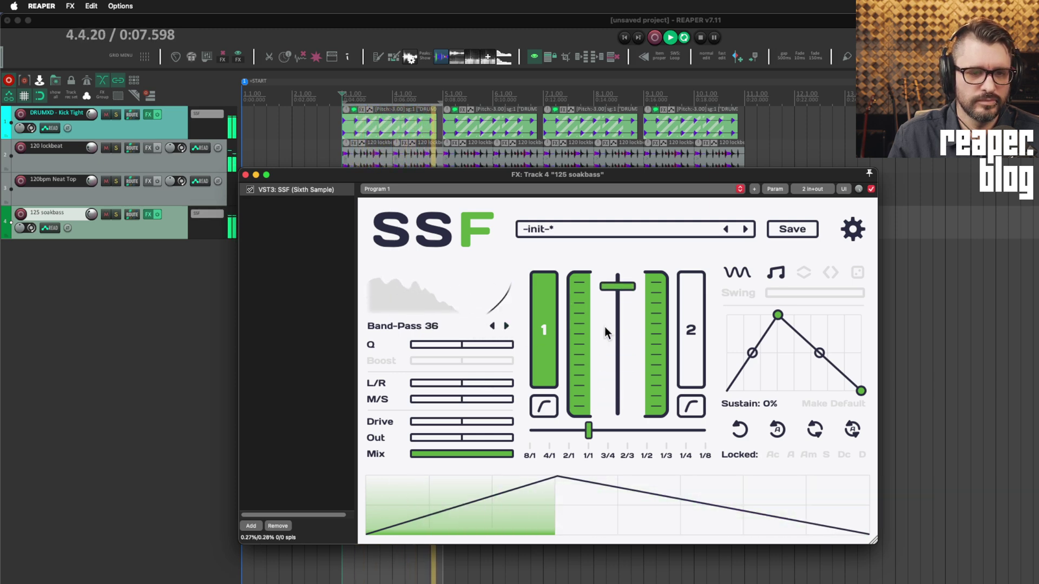
drag(586, 286, 582, 330)
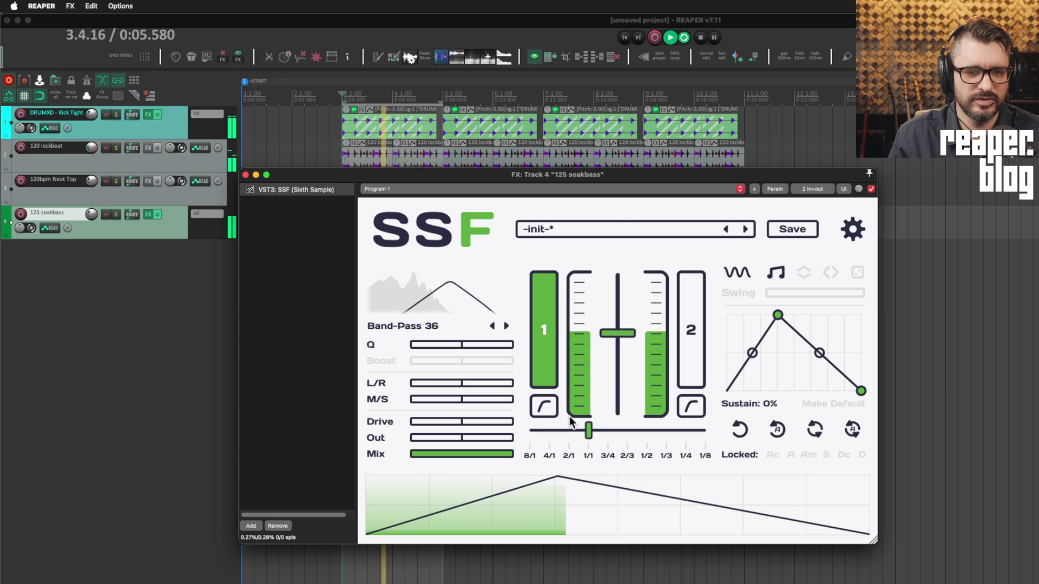
Raise the band-pass Q well above centre, stop playback, and try lowering the cutoff and Q by hand.
drag(461, 345, 495, 344)
key(space)
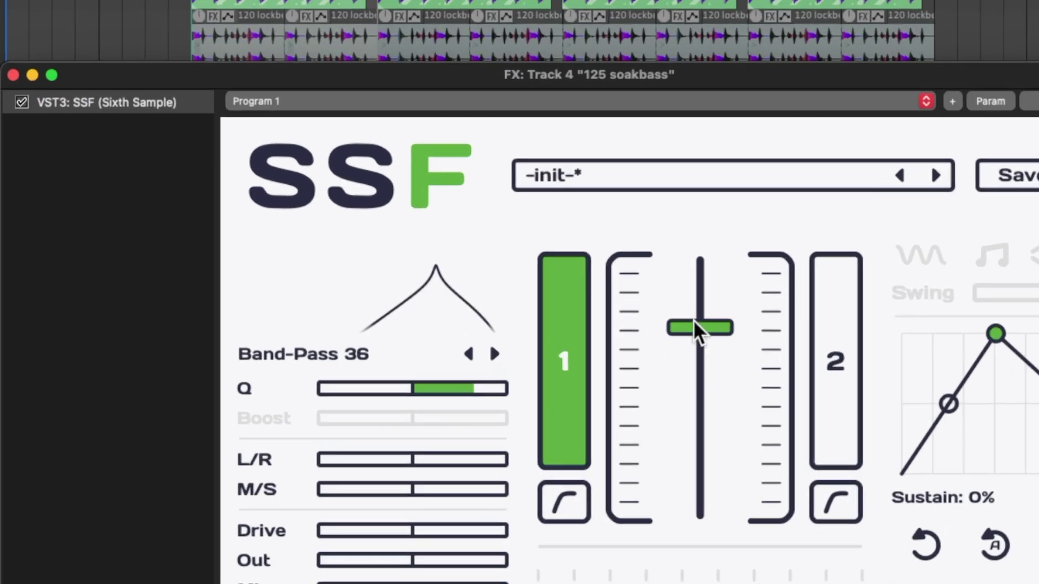
drag(693, 320, 697, 352)
drag(457, 385, 296, 361)
Switch the filter to All-Pass 12, sweep its cutoff by hand during playback, and re-enable continuous wave modulation.
click(297, 361)
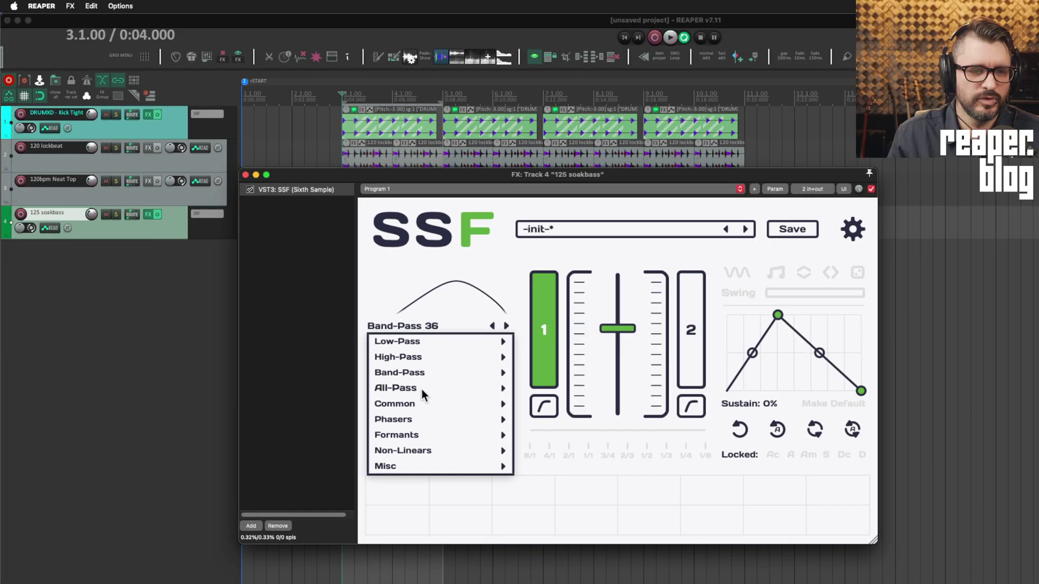
mouse_move(338, 470)
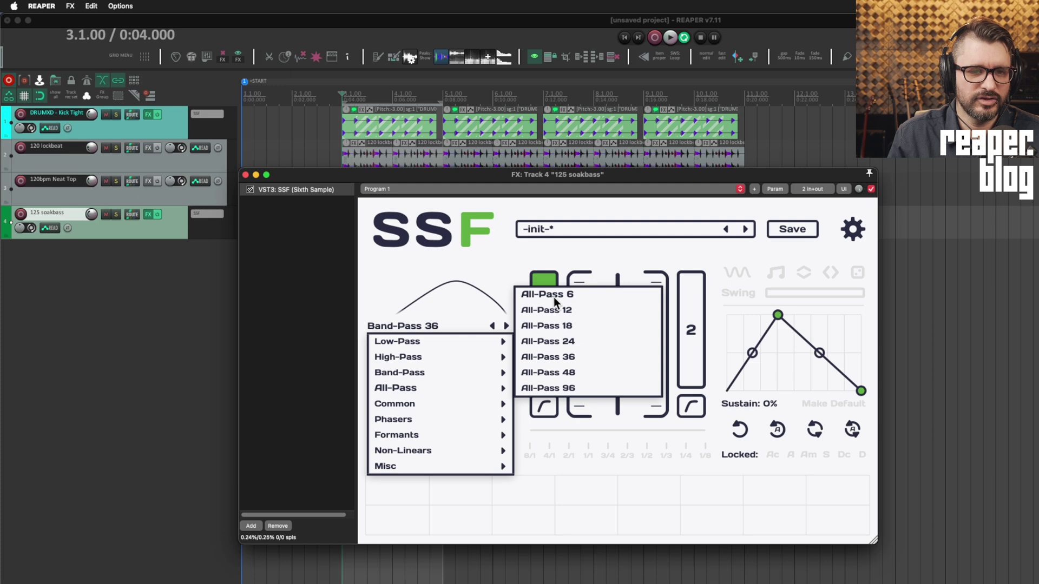
click(553, 297)
click(506, 326)
key(space)
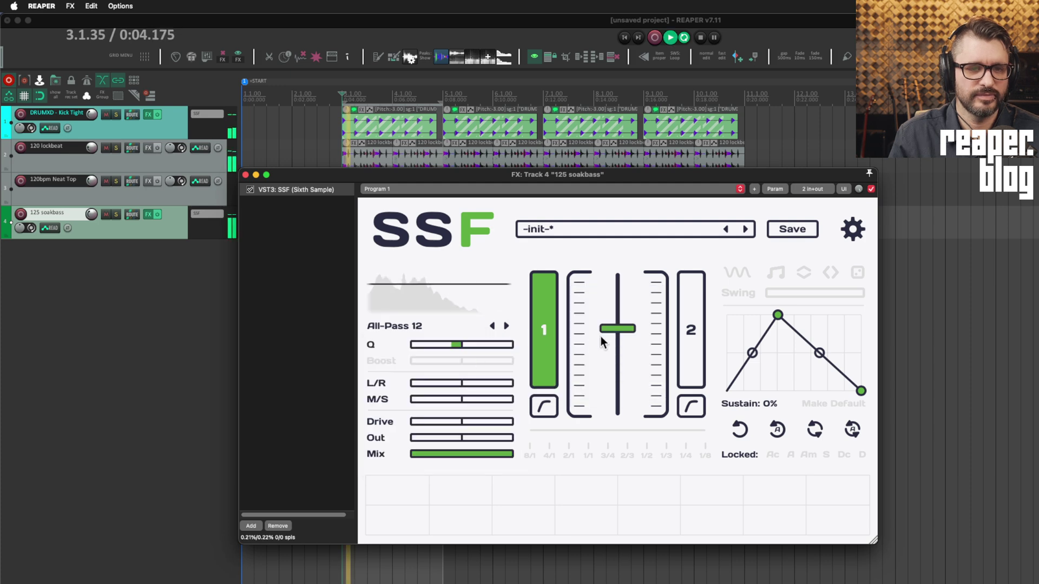
drag(616, 333, 617, 363)
click(737, 272)
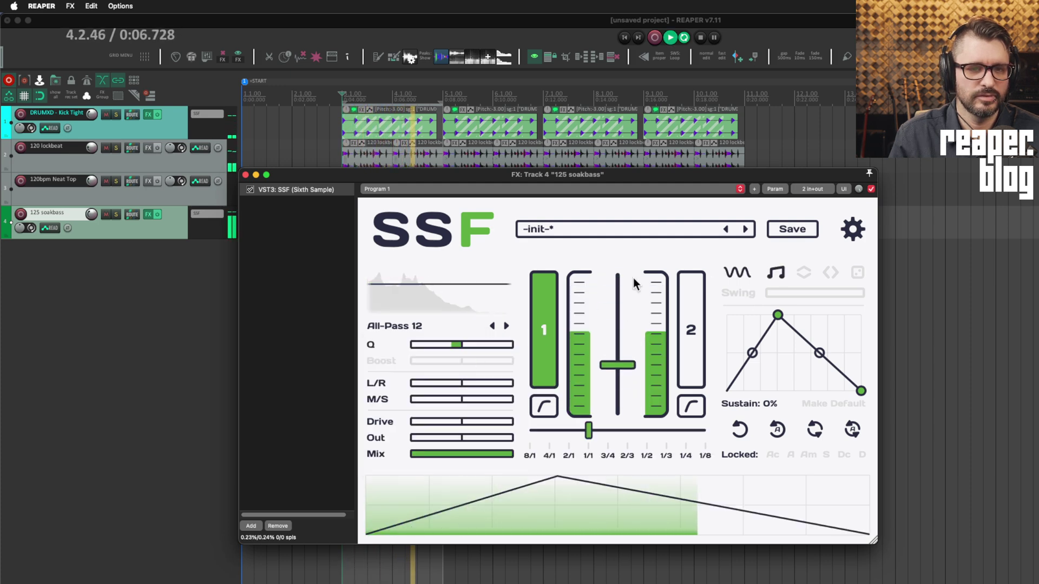
Change the filter to All-Pass 18, try the wet/dry mix while ending at 100%, and stop playback.
click(506, 326)
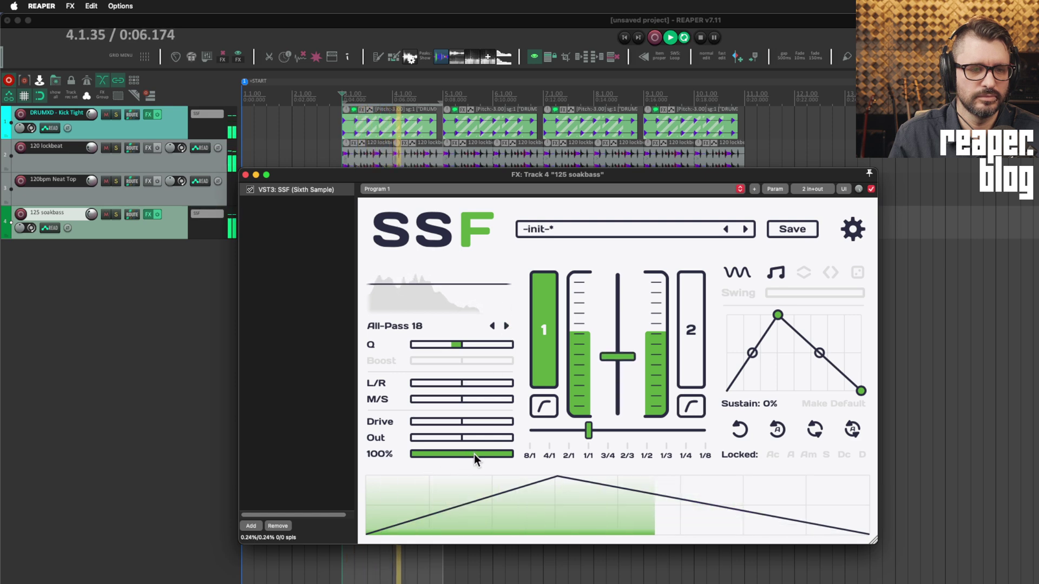
drag(476, 456, 524, 466)
key(space)
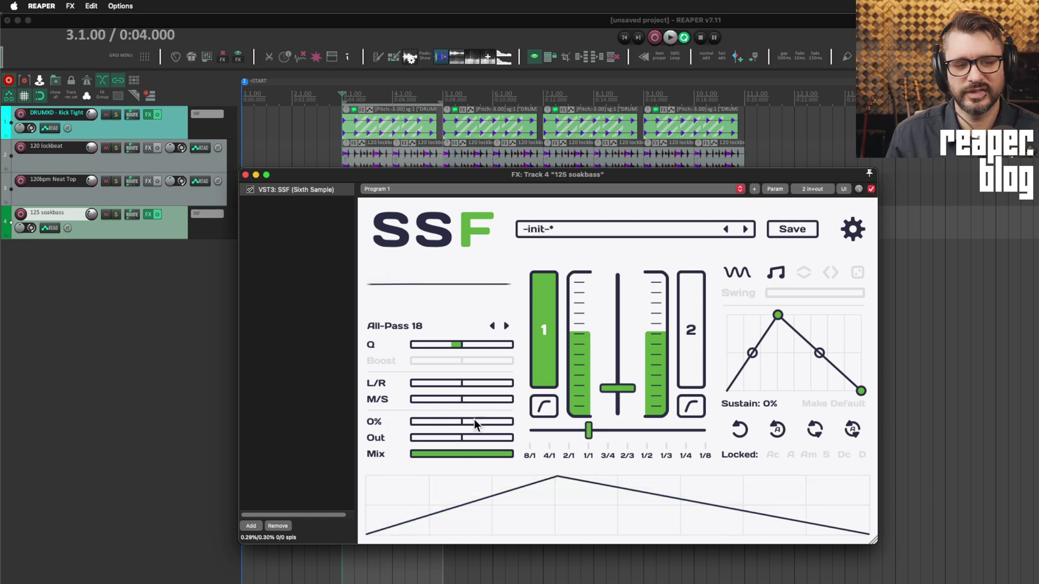
Reduce the all-pass Q to near its minimum and set the mix to 52% while the loop plays.
drag(501, 455, 443, 459)
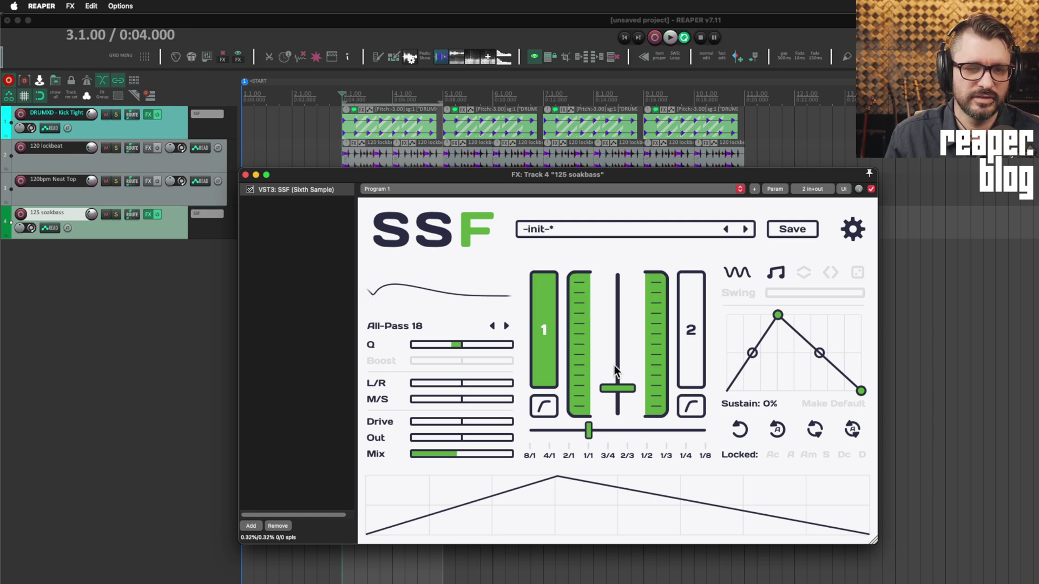
key(space)
drag(456, 344, 420, 345)
drag(478, 454, 468, 454)
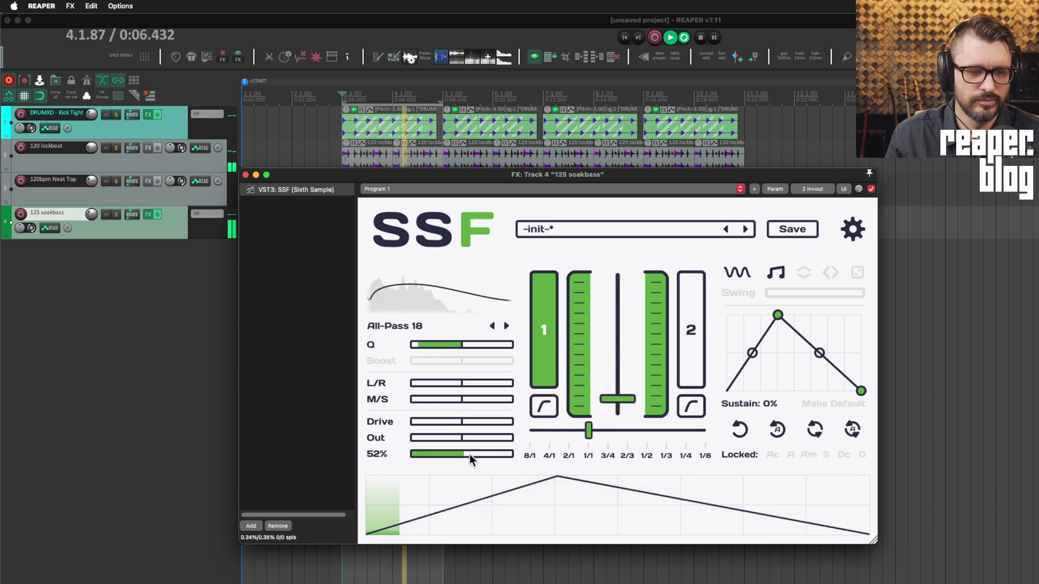
Centre the envelope peak and audition the 1/2 rate, switching to All-Pass 24 with a 4/1 rate.
drag(780, 314, 798, 308)
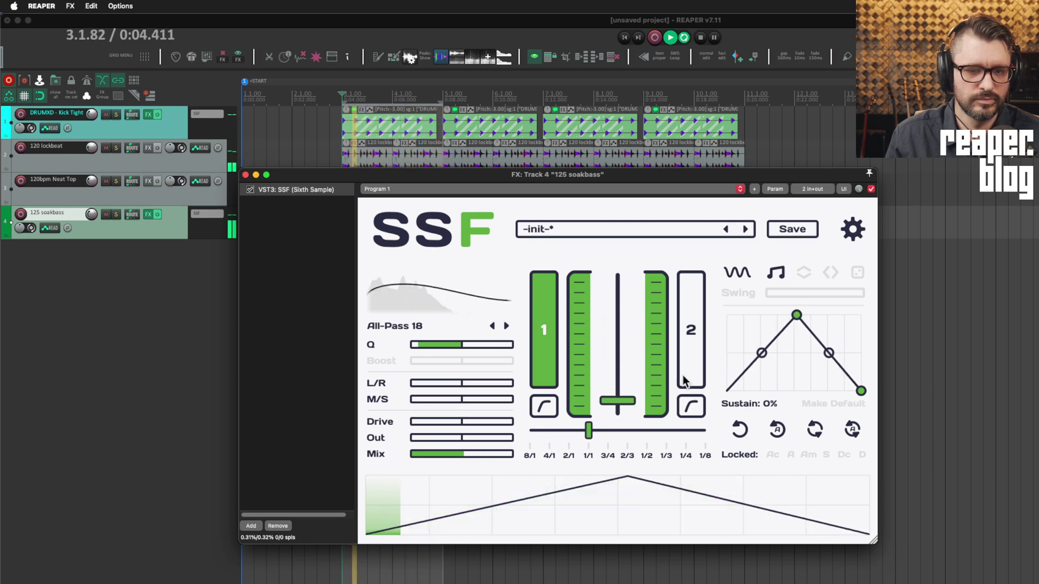
drag(582, 426, 654, 433)
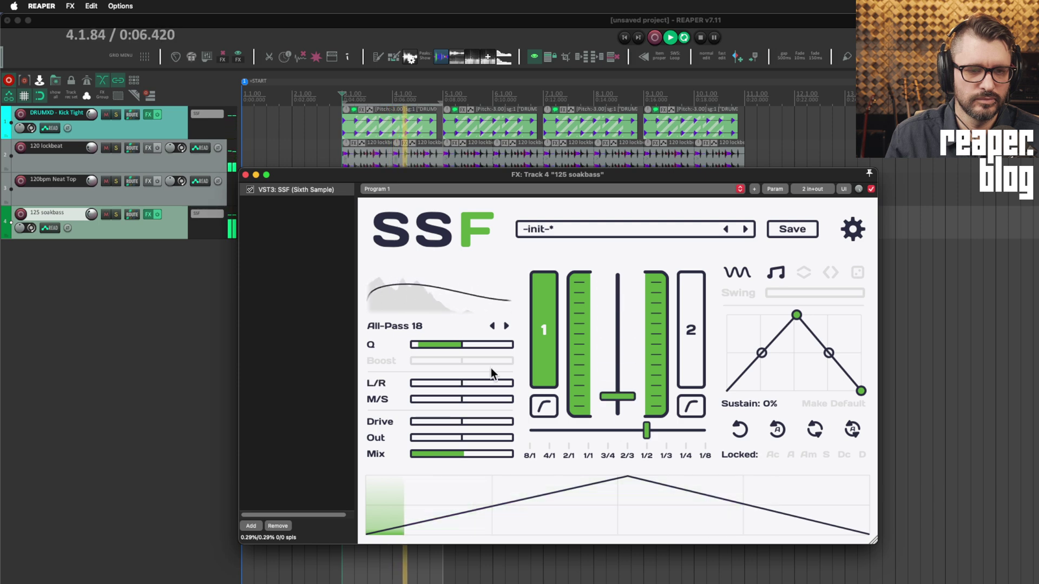
click(507, 326)
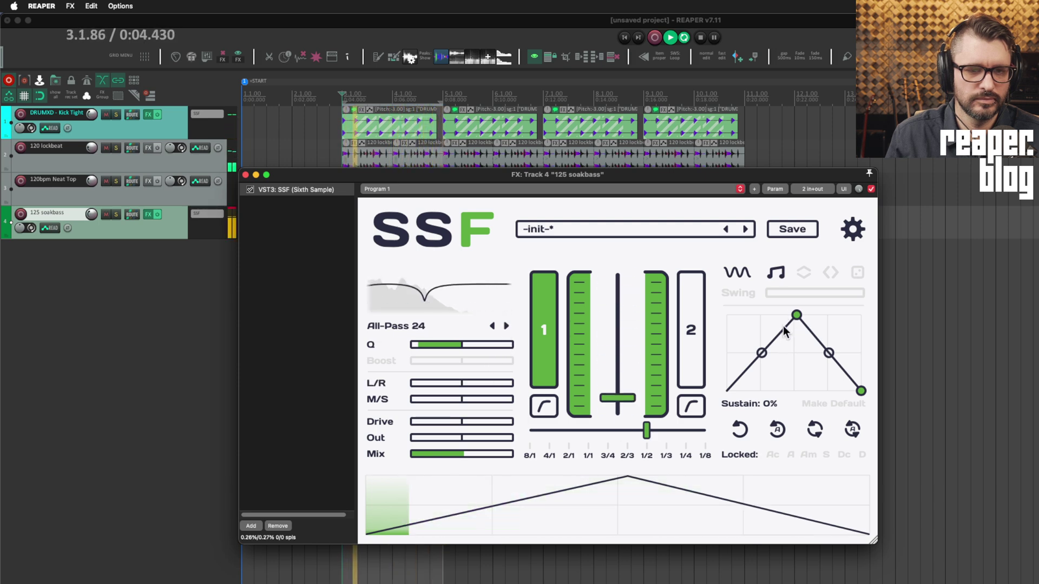
drag(647, 430, 554, 437)
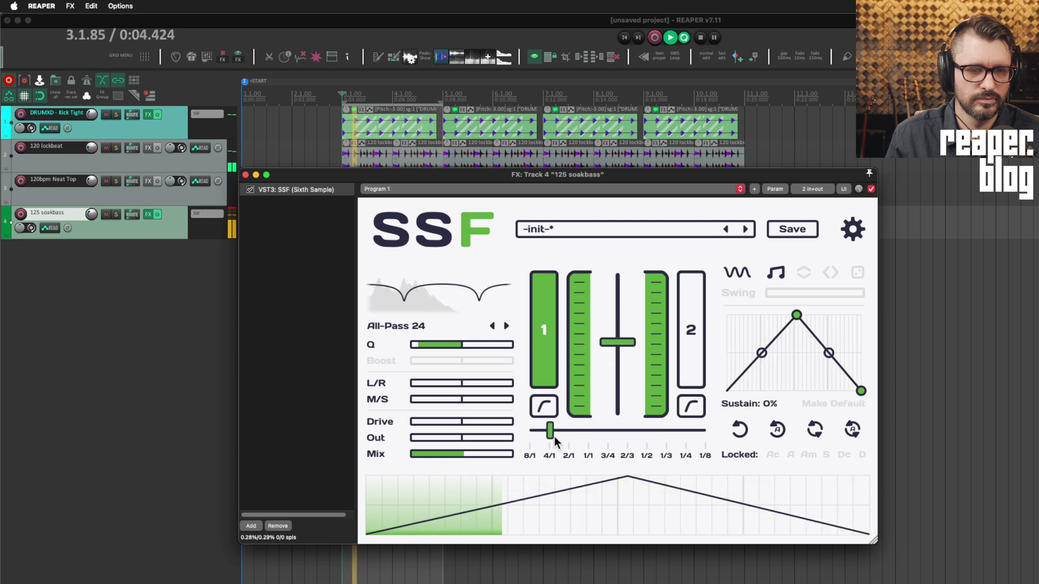
Switch the filter to All-Pass 48 and set the modulation rate to 1/1 during playback.
click(426, 323)
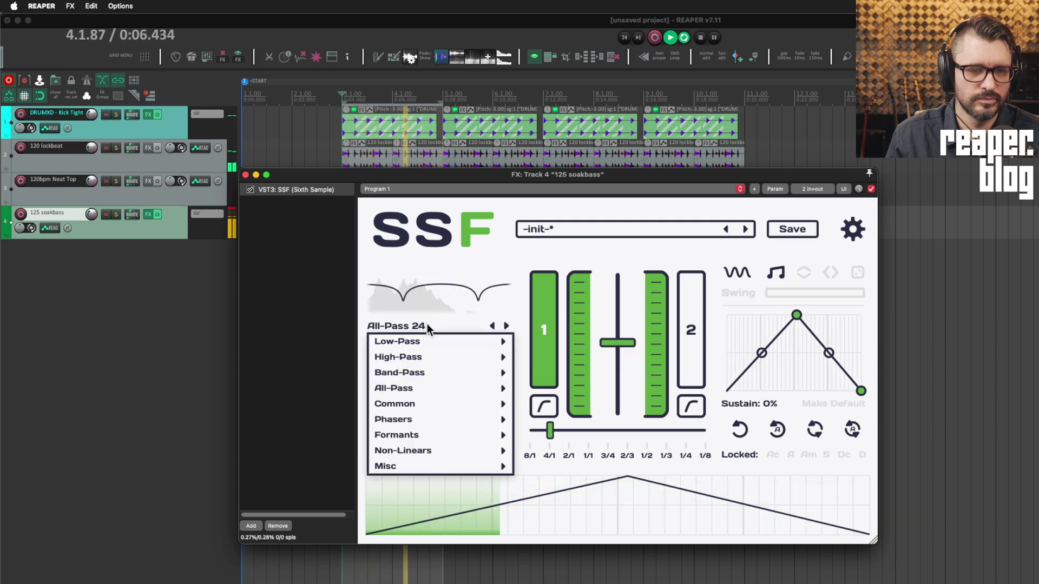
mouse_move(424, 385)
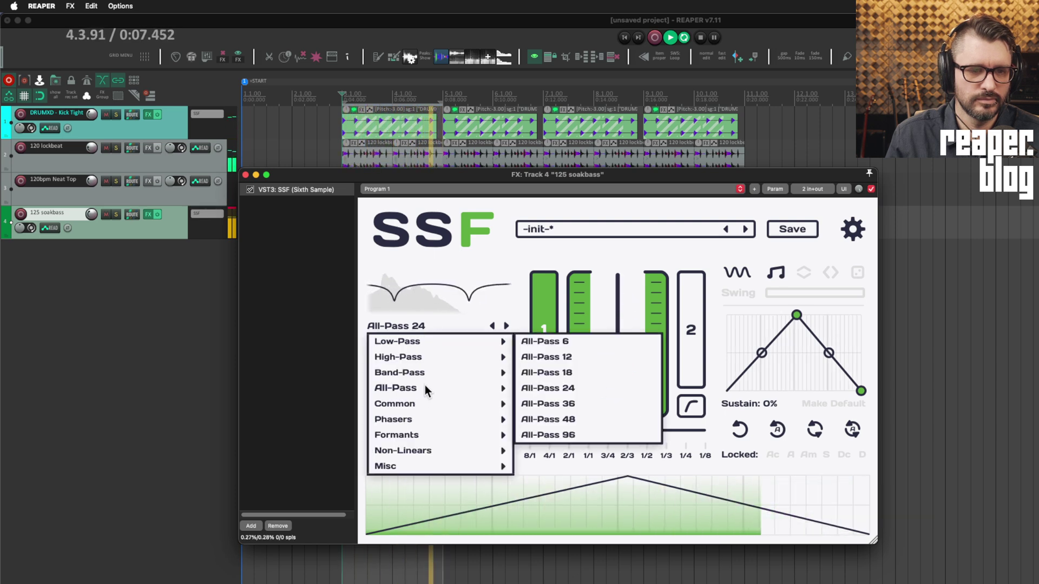
click(587, 421)
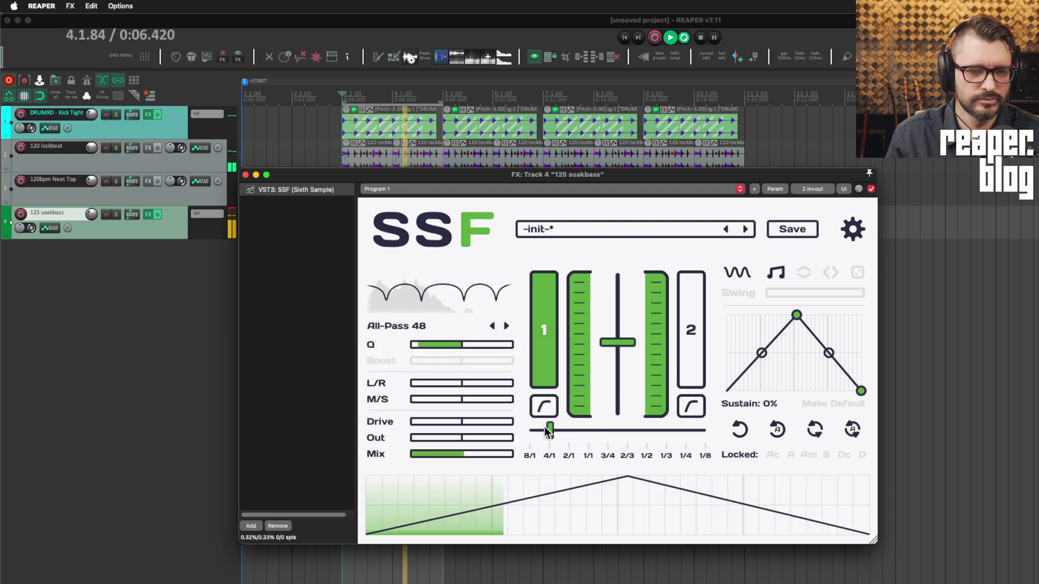
drag(551, 430, 587, 430)
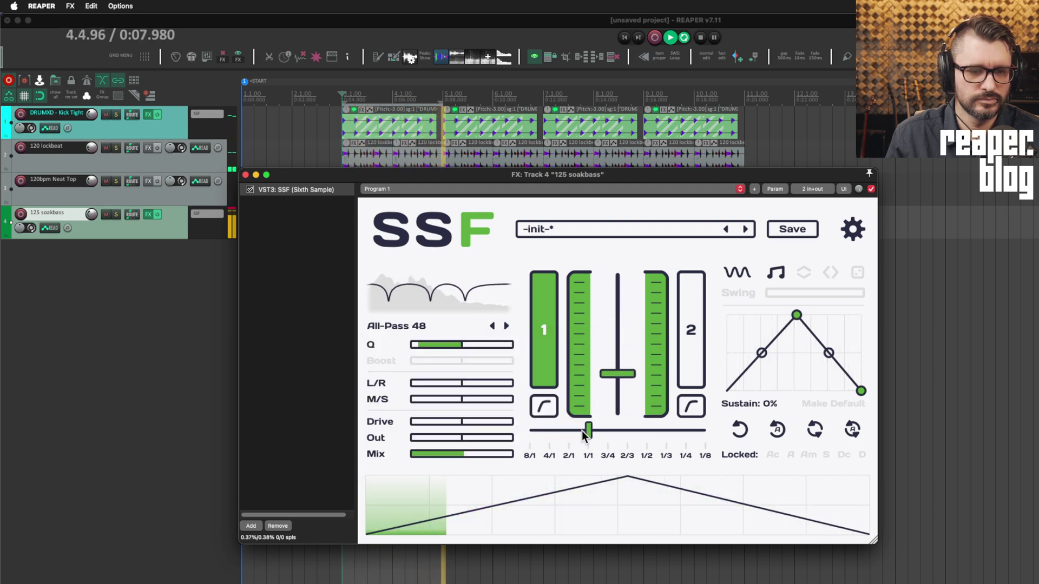
Raise the all-pass Q well above centre with the mix fully wet, and stop playback.
click(542, 409)
drag(450, 347, 532, 351)
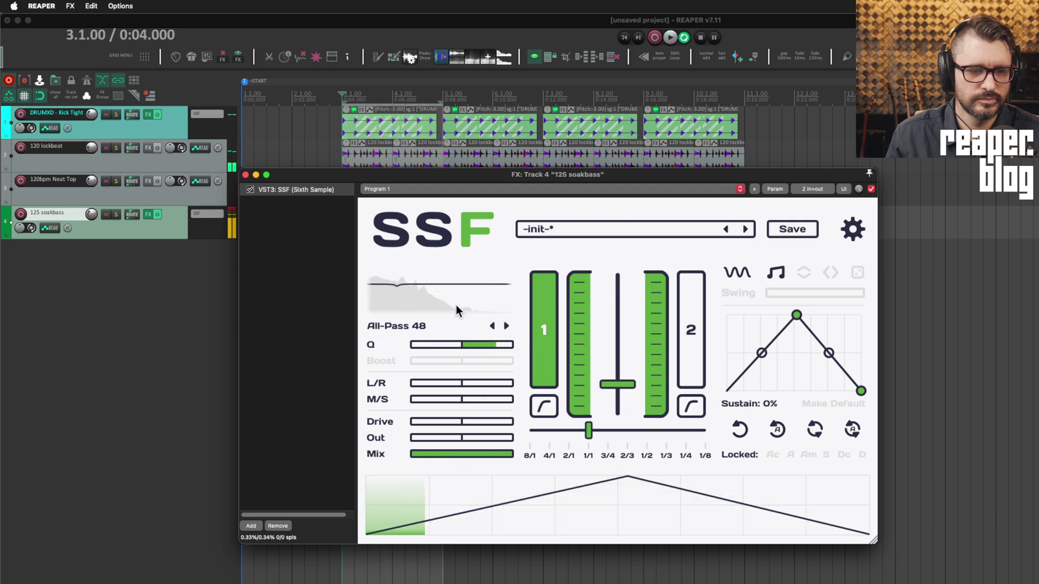
key(space)
Switch the filter to Phaser x4 Wide, play the loop, and move the envelope peak to the very start.
click(436, 327)
mouse_move(450, 408)
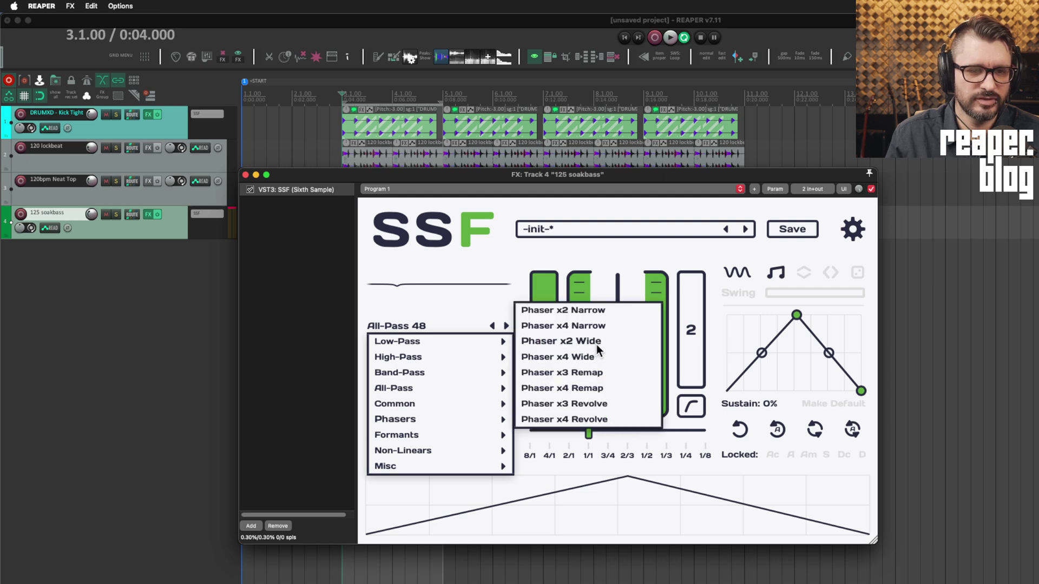
click(593, 356)
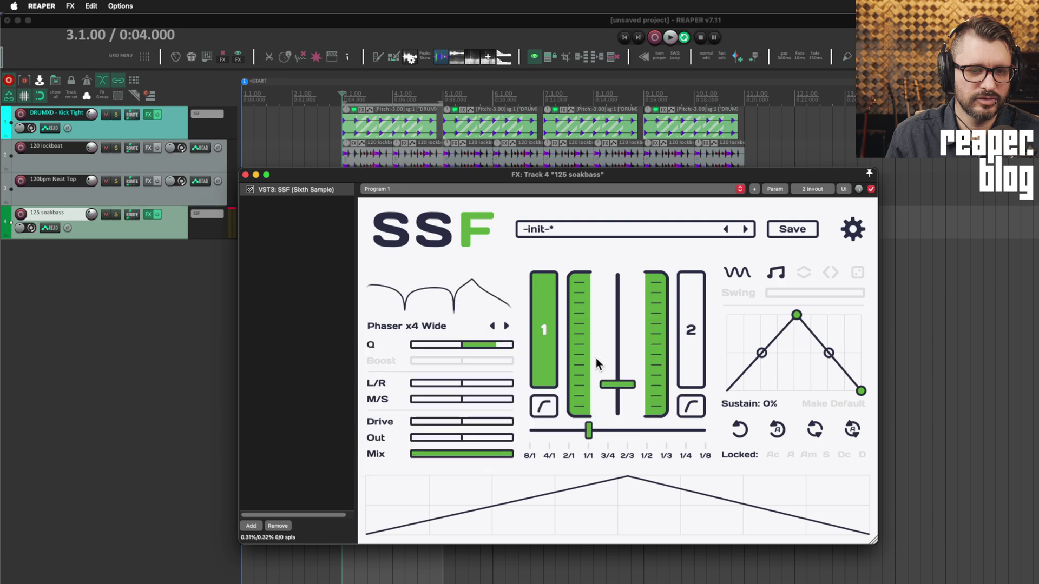
key(space)
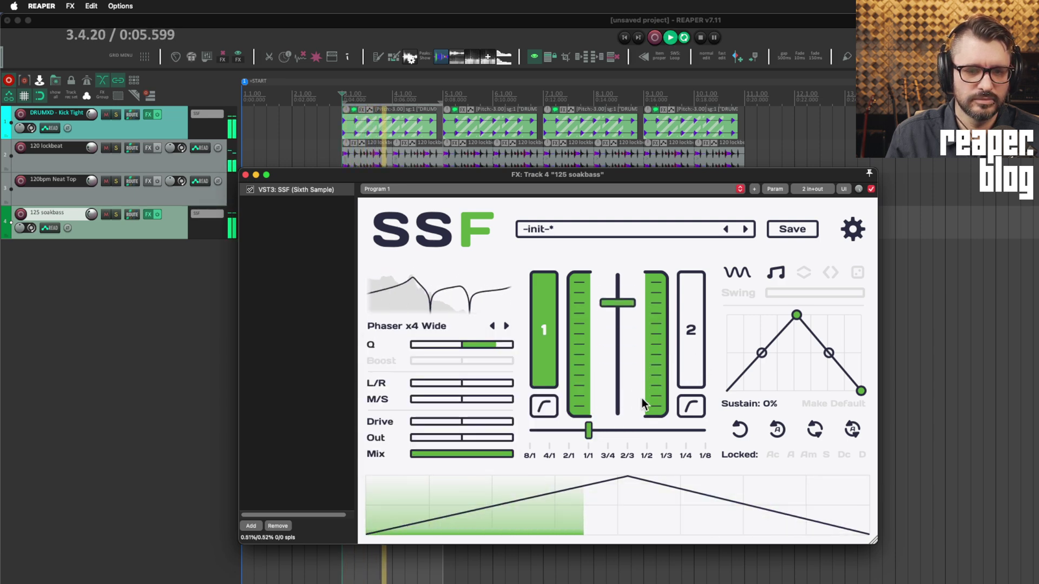
drag(787, 320, 710, 301)
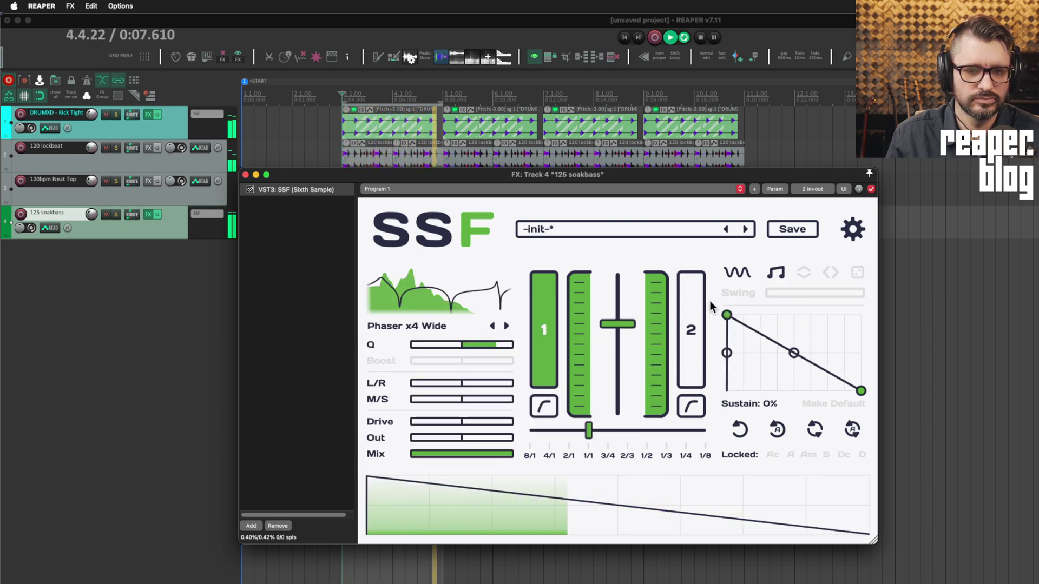
Raise the phaser's Q slightly, stop playback, and audition the bass loop through the Oi Low formant filter.
mouse_move(486, 344)
mouse_down()
mouse_move(471, 345)
mouse_move(498, 342)
mouse_up()
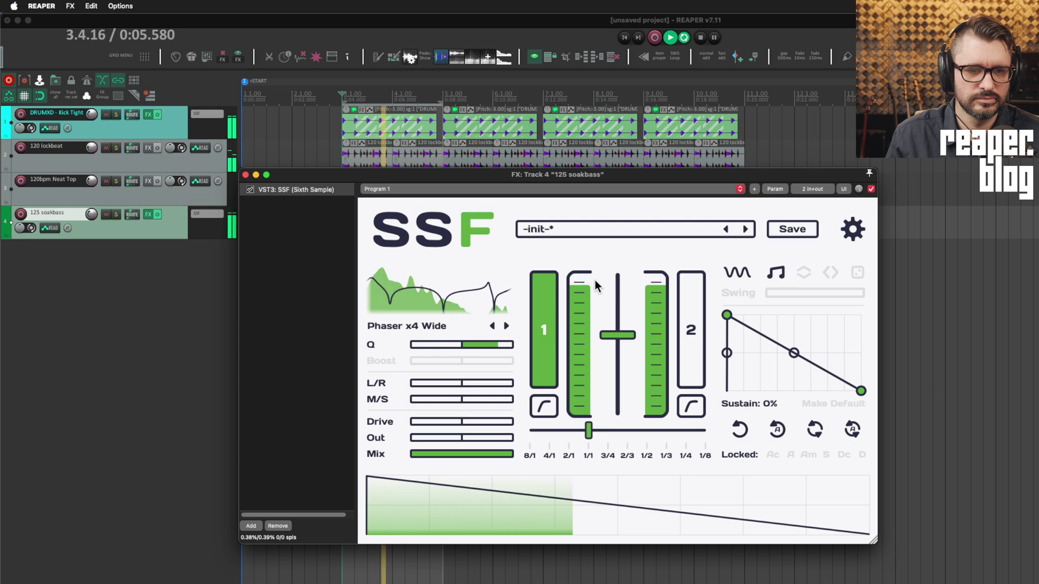
key(space)
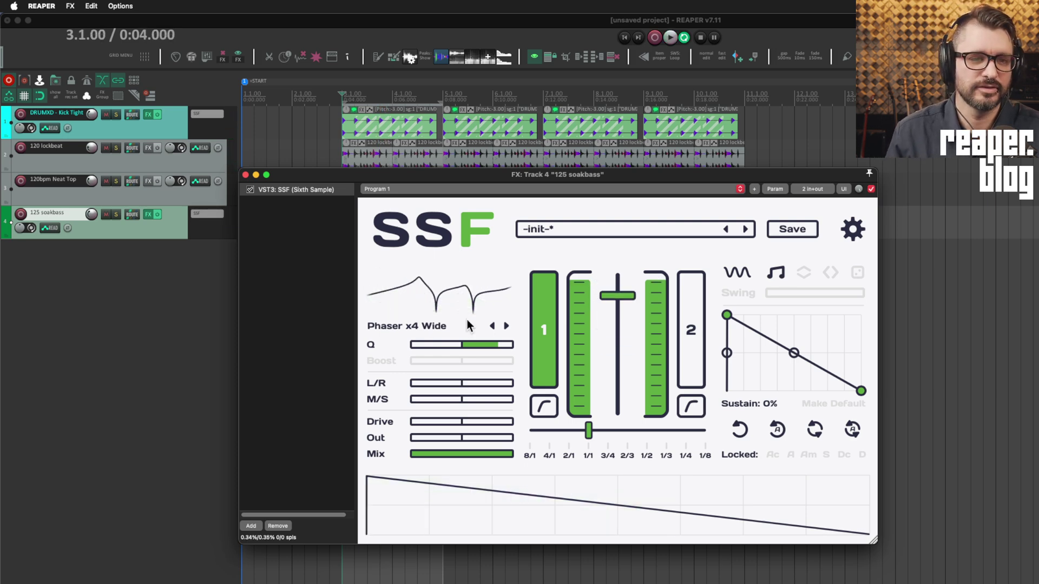
click(433, 325)
mouse_move(438, 435)
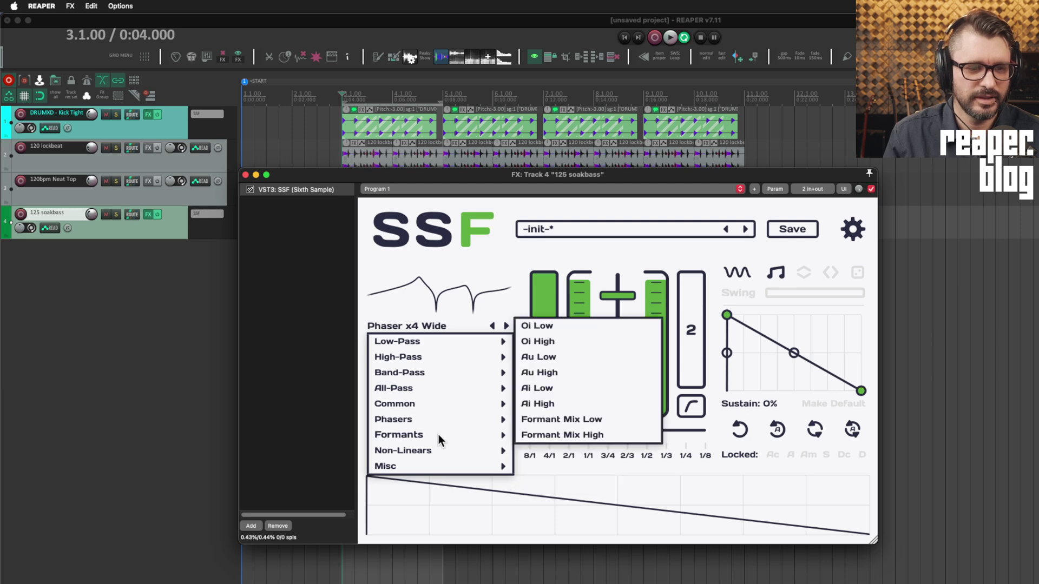
click(566, 327)
key(space)
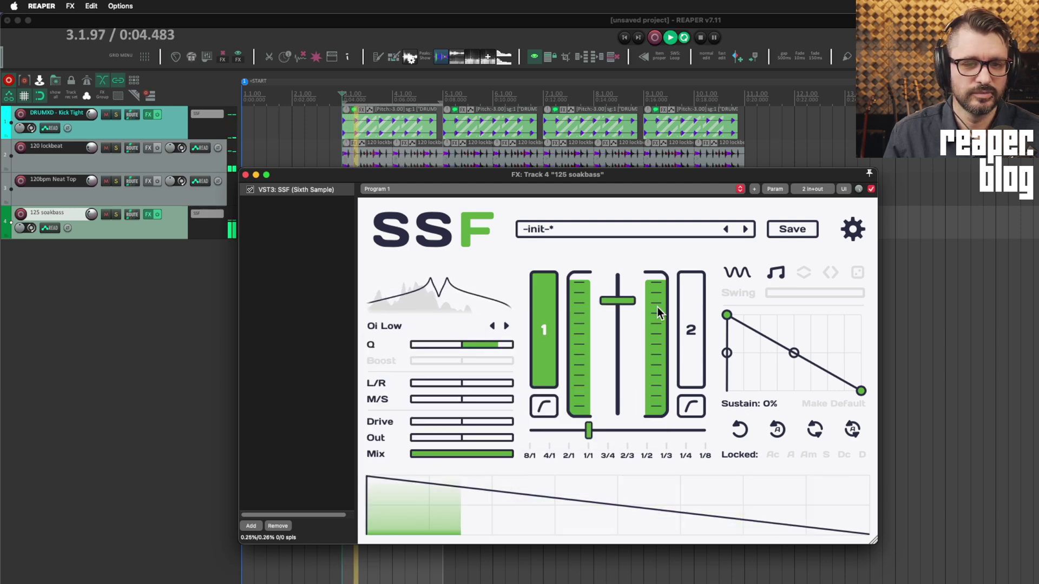
Lower the formant filter's Q to just above centre and audition Oi High and Au Low during playback.
drag(617, 315, 618, 307)
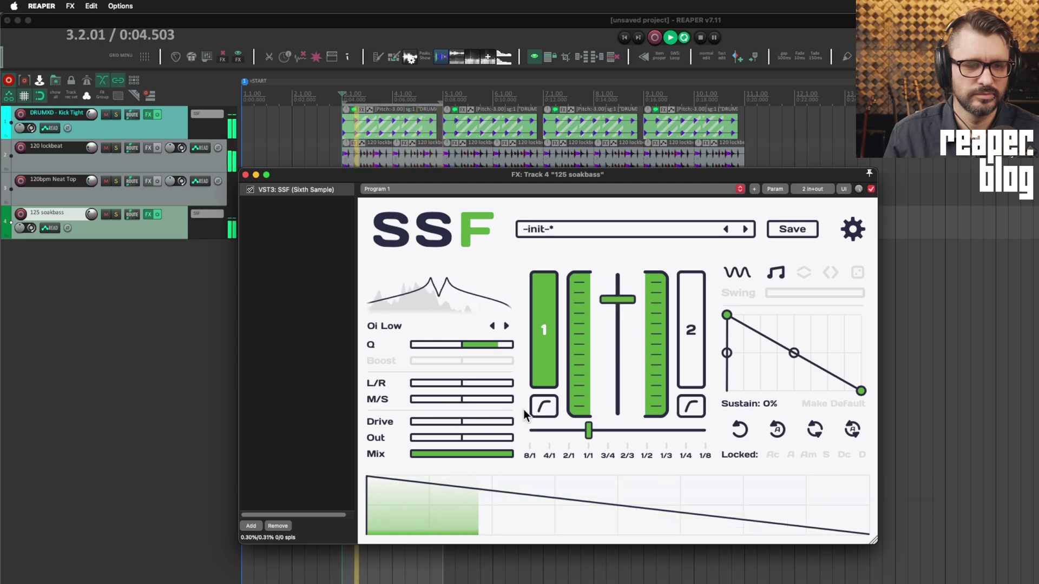
drag(491, 346, 456, 343)
click(507, 326)
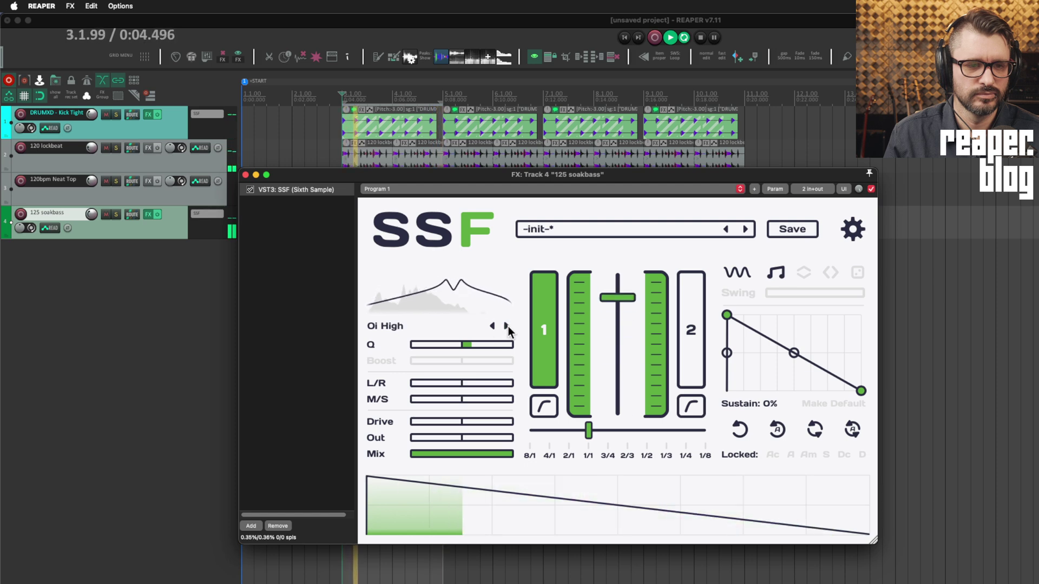
click(506, 326)
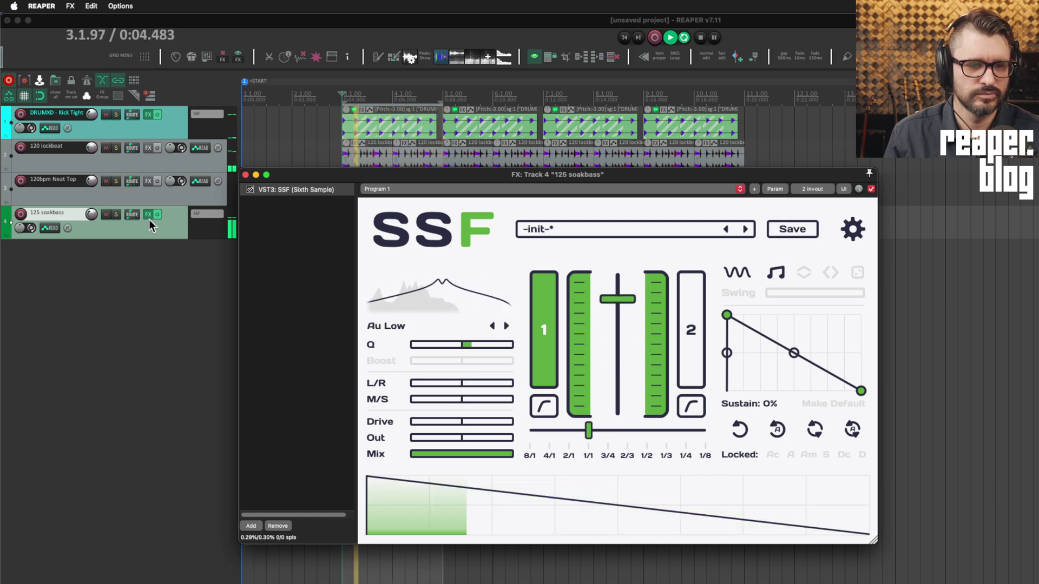
click(94, 216)
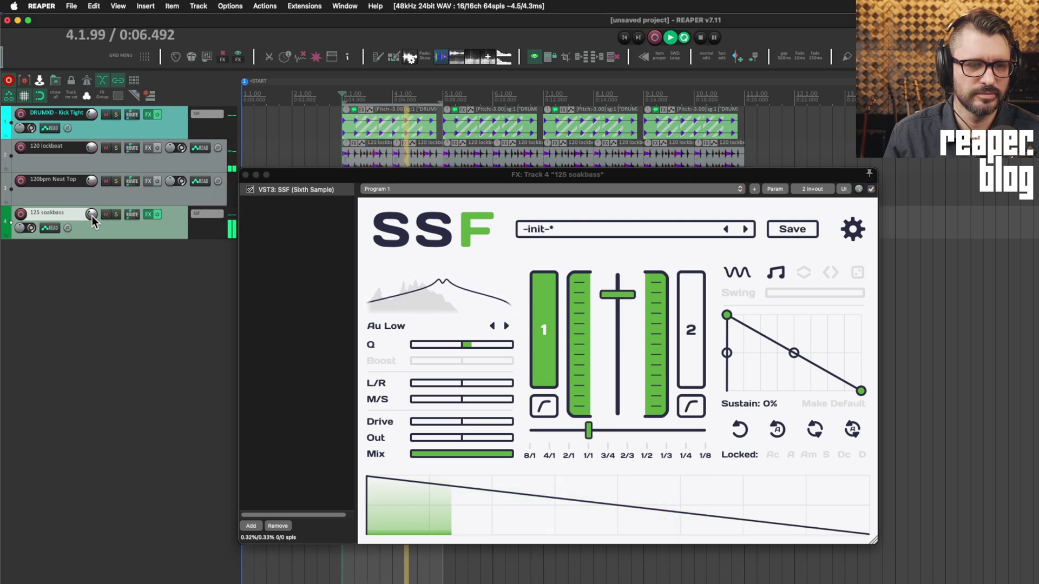
Audition Au High, Ai Low and Ai High, moving the envelope peak near the middle, and stop playback.
click(506, 325)
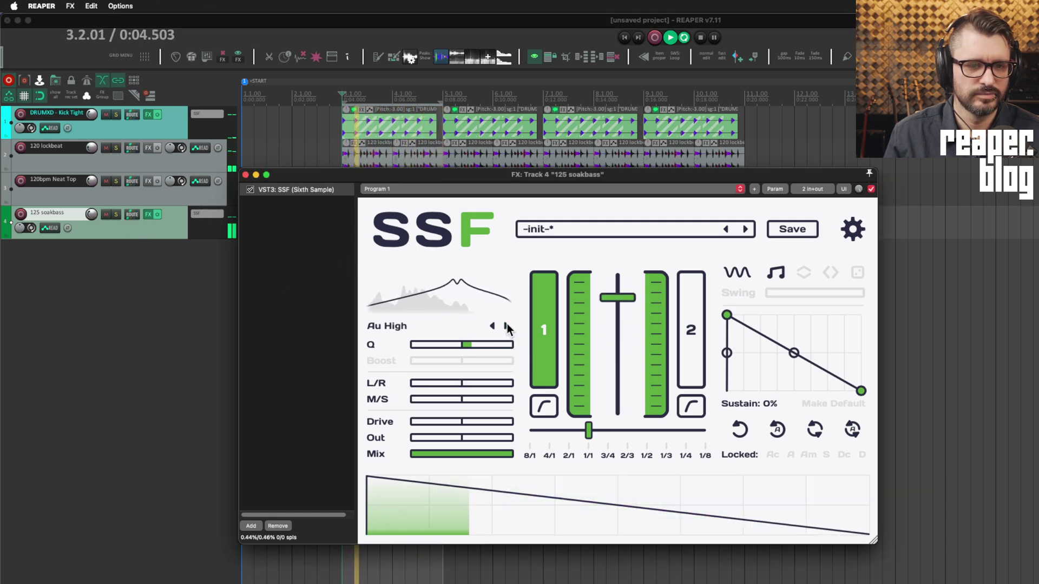
click(506, 326)
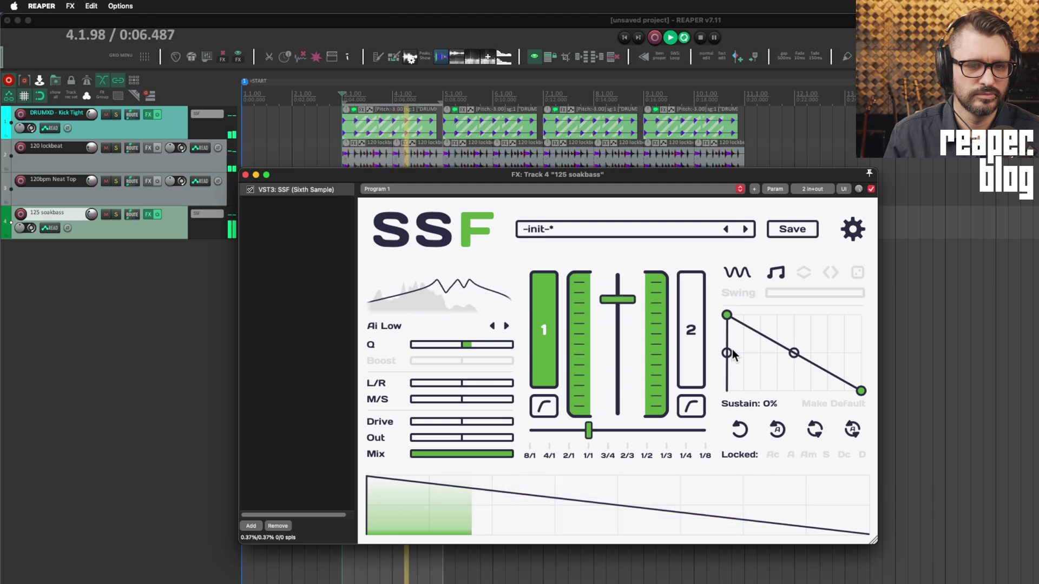
drag(727, 315, 788, 315)
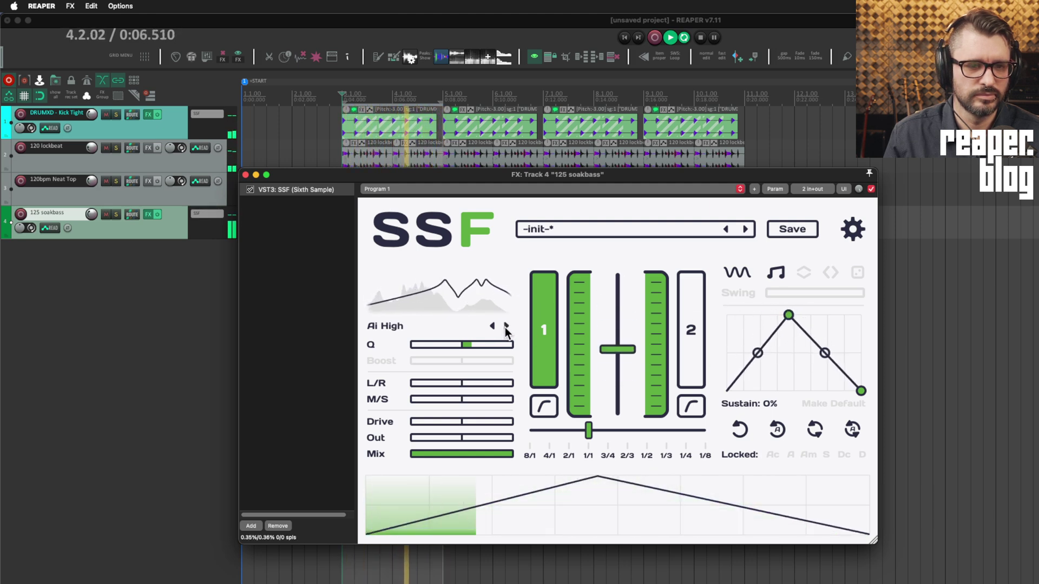
key(space)
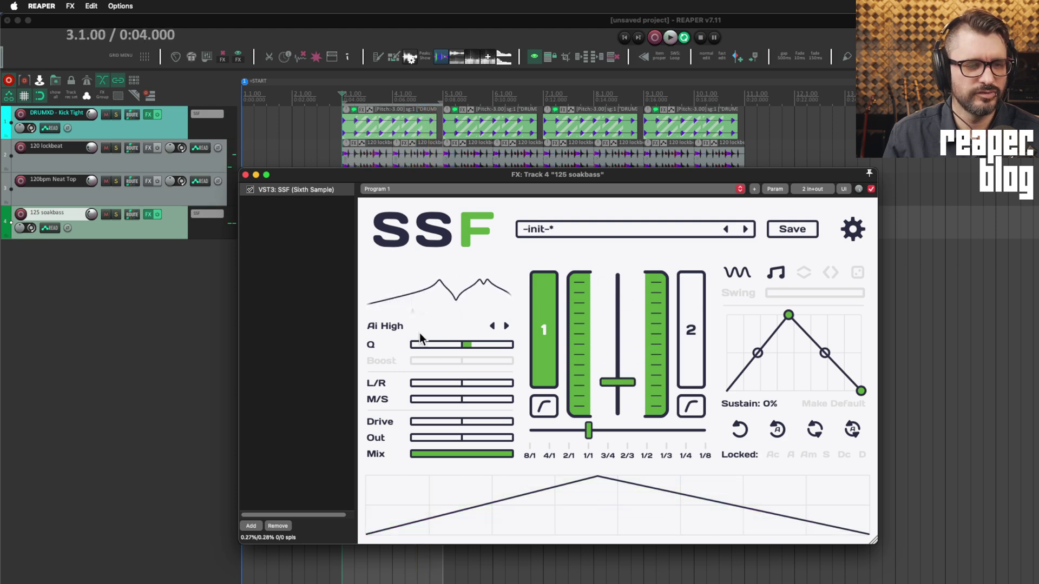
Switch the filter to the non-linear Low-Pass Charge type and play the loop.
click(423, 326)
mouse_move(425, 450)
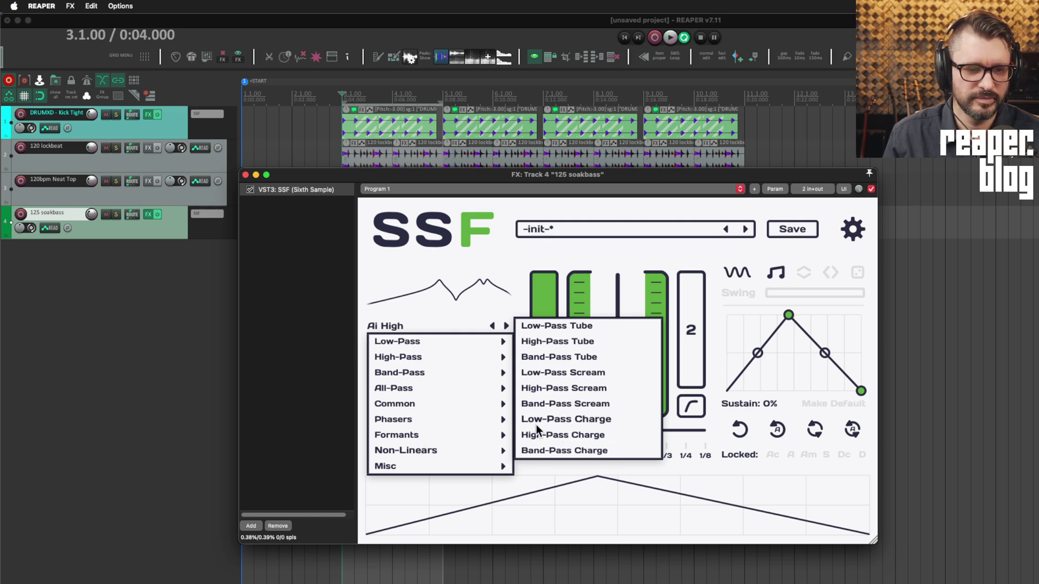
click(554, 421)
key(space)
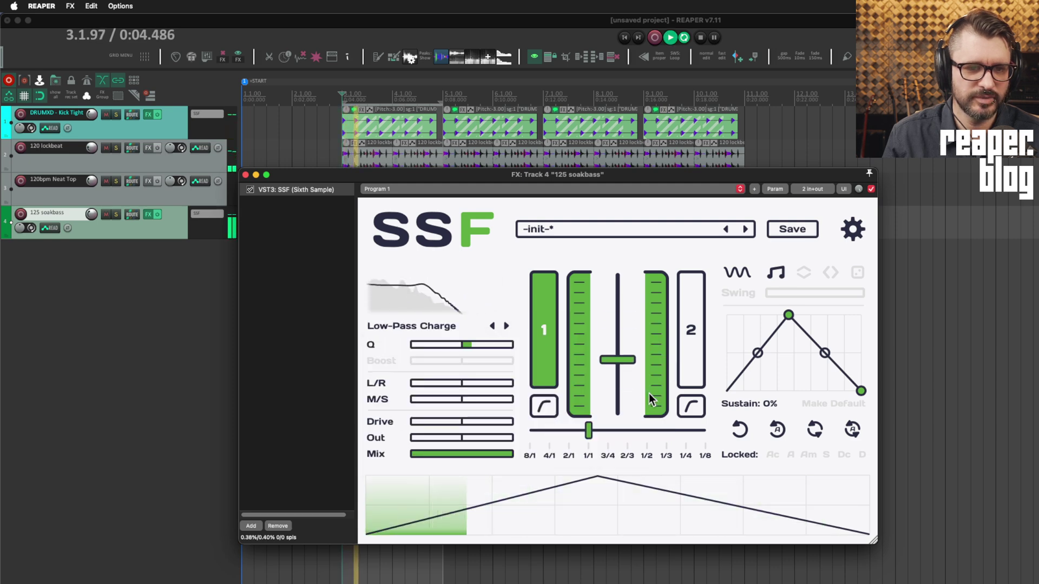
Compare the neighbouring non-linear filters, ending on Low-Pass Scream, and stop playback.
click(506, 326)
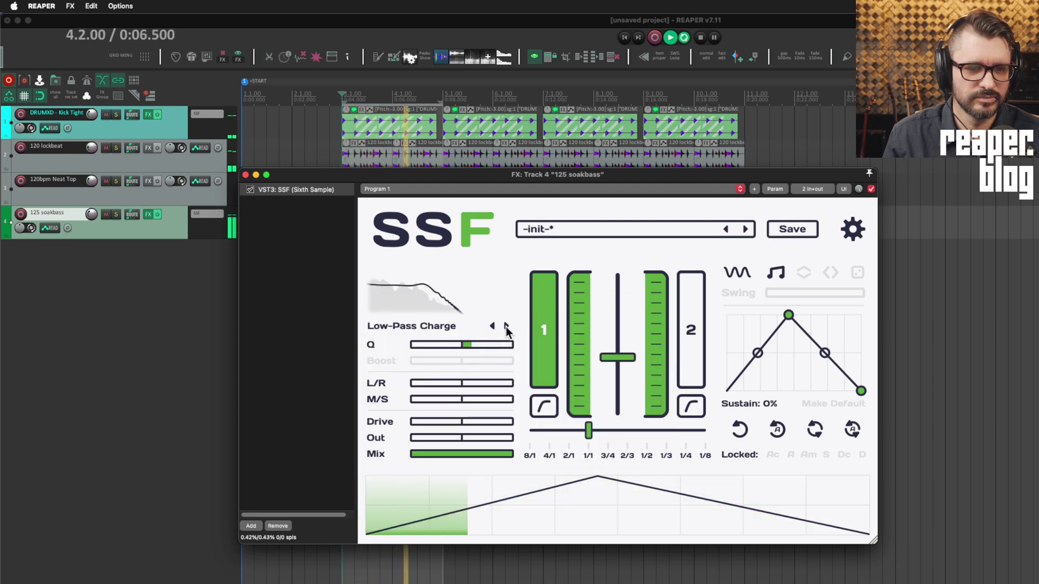
click(506, 327)
click(493, 326)
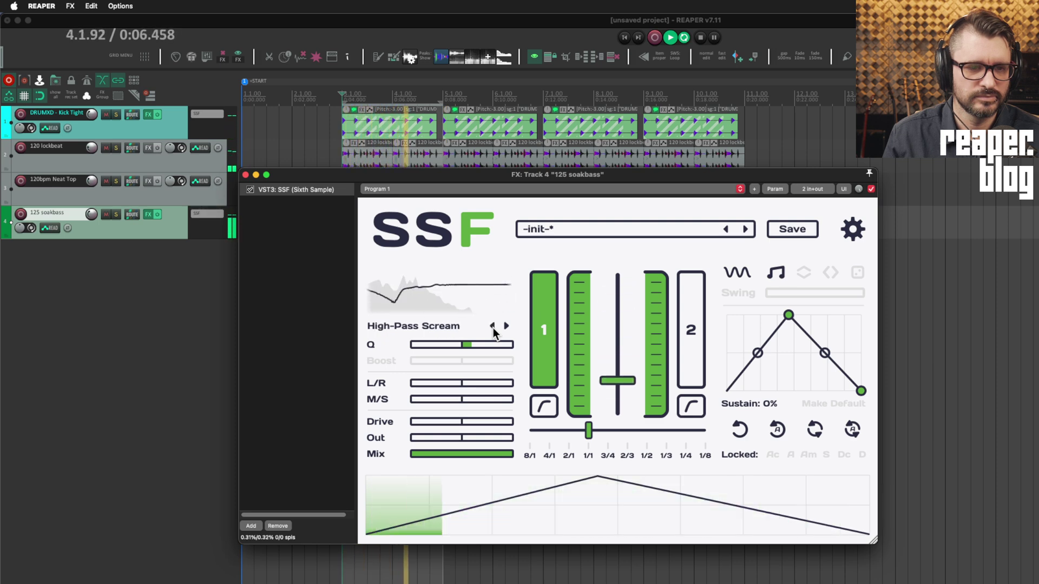
click(492, 327)
key(space)
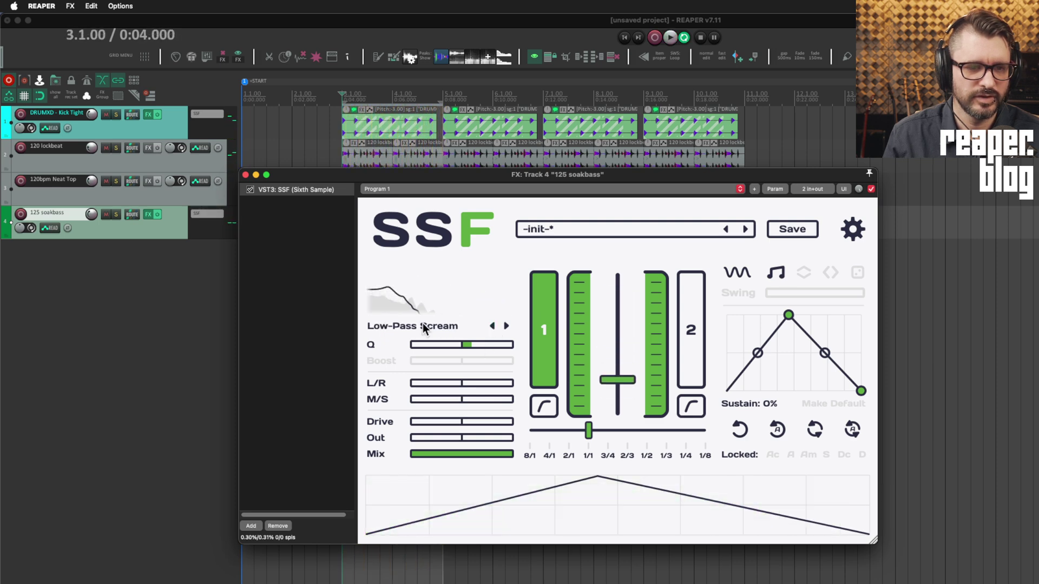
Play the loop through the Comb+ filter, raising its Q further above centre with the mix fully wet.
click(423, 325)
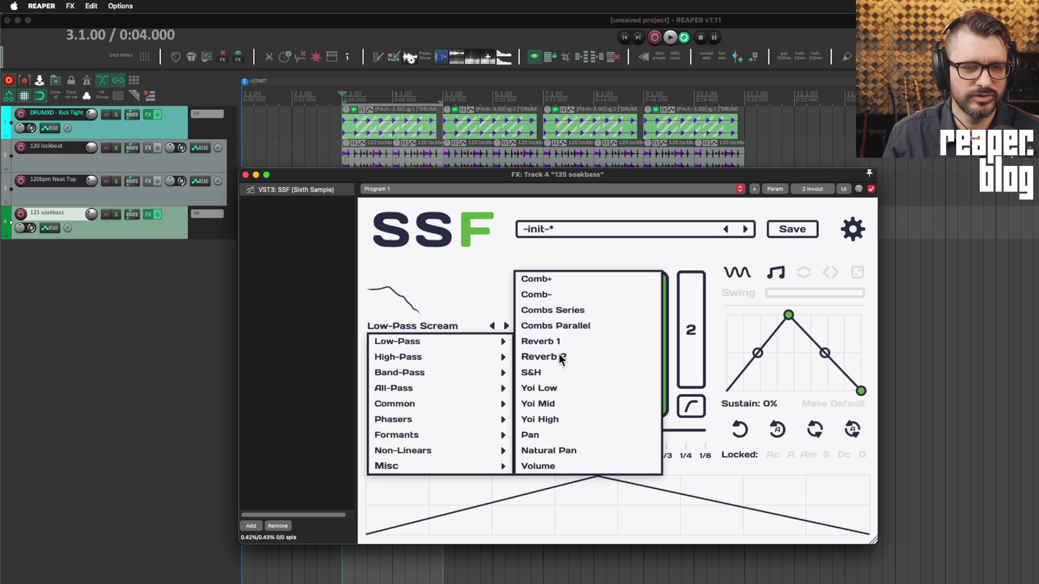
click(566, 279)
key(space)
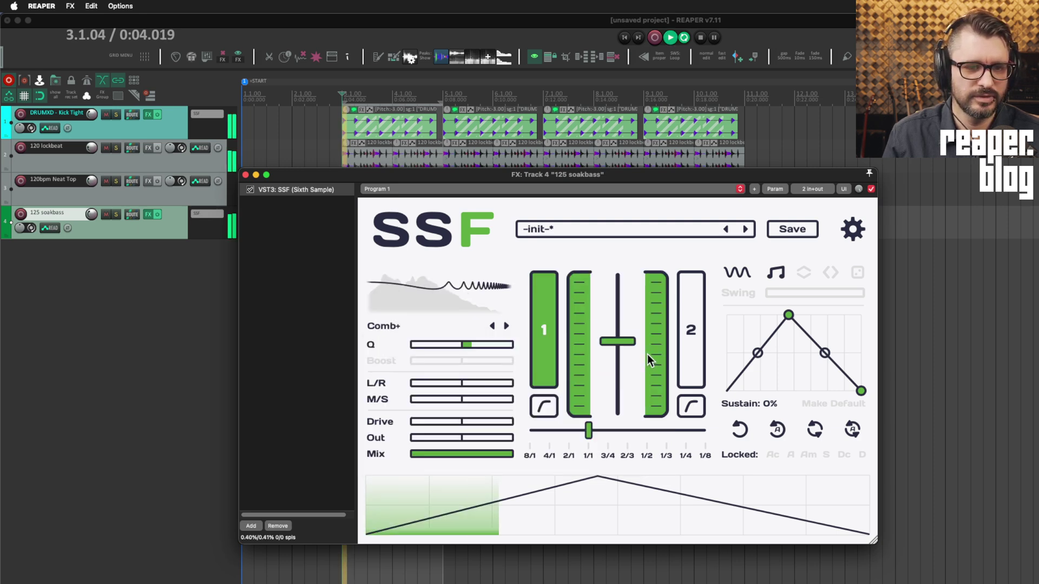
drag(489, 345, 487, 344)
mouse_move(505, 453)
mouse_down()
mouse_move(450, 453)
mouse_move(518, 455)
mouse_up()
Move the envelope peak to the very start and audition Combs Series with the upper cutoff limit lowered to about mid-range.
drag(789, 314, 707, 307)
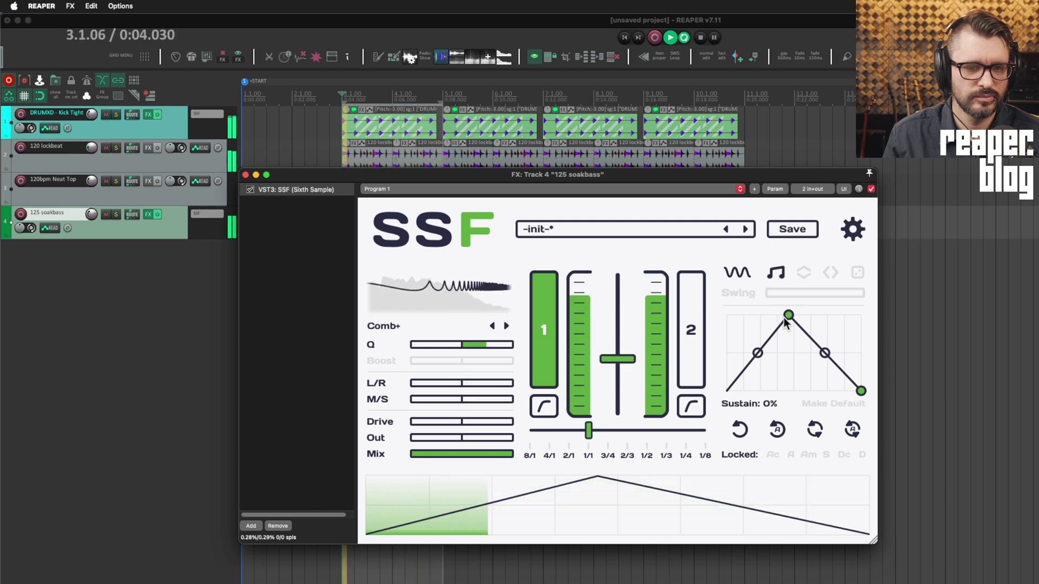
click(506, 326)
click(506, 326)
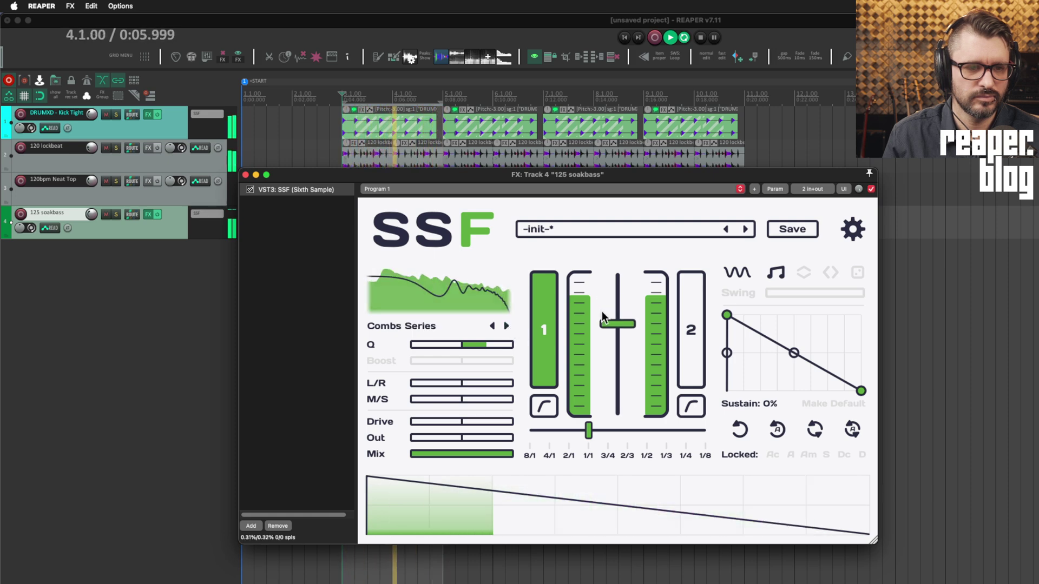
drag(582, 303, 602, 348)
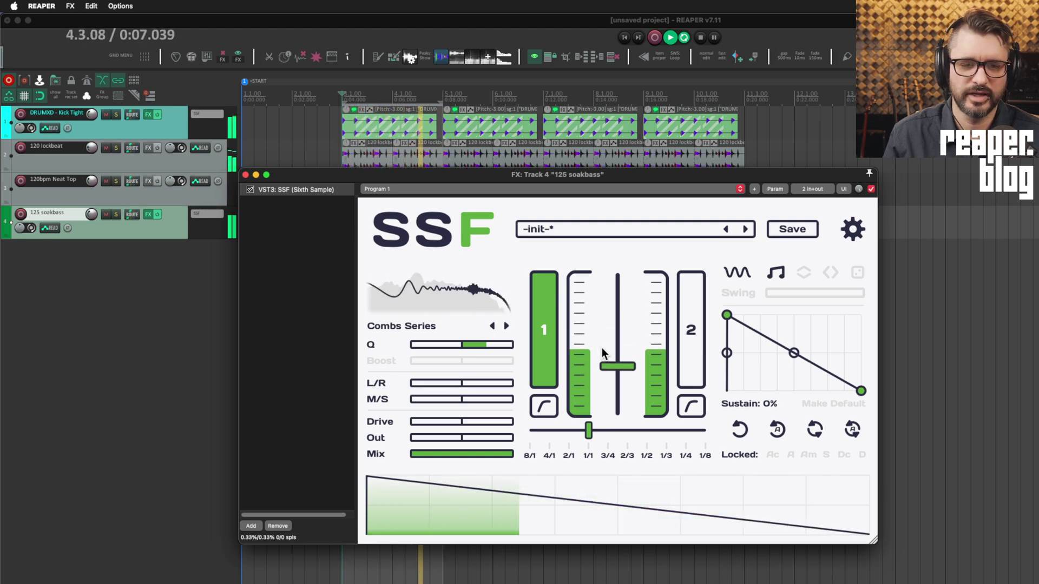
Return the upper cutoff limit to maximum and audition Combs Parallel, Reverb 1, Reverb 2 and S&H in turn.
click(506, 326)
drag(578, 347, 573, 247)
click(506, 326)
click(506, 325)
click(507, 326)
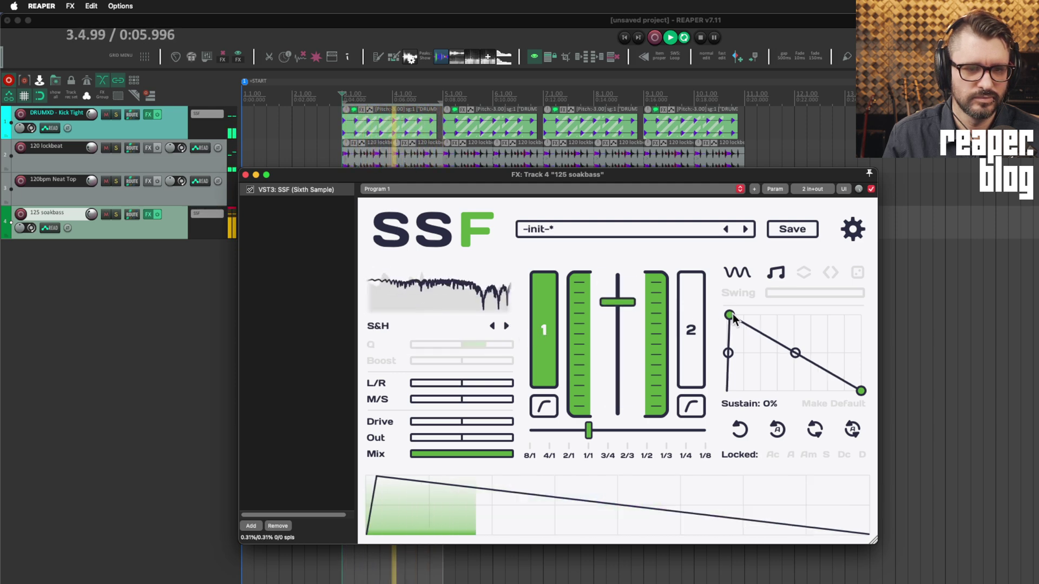
Shift the envelope peak to just before the middle, stop playback, and switch the filter to Low-Pass 24.
drag(728, 315, 781, 291)
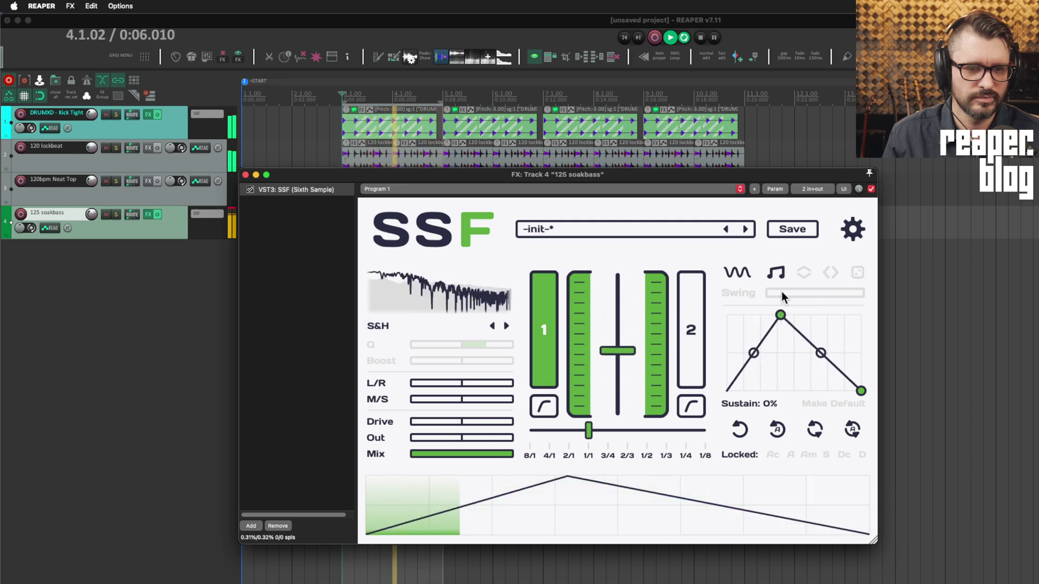
key(space)
click(414, 330)
mouse_move(443, 343)
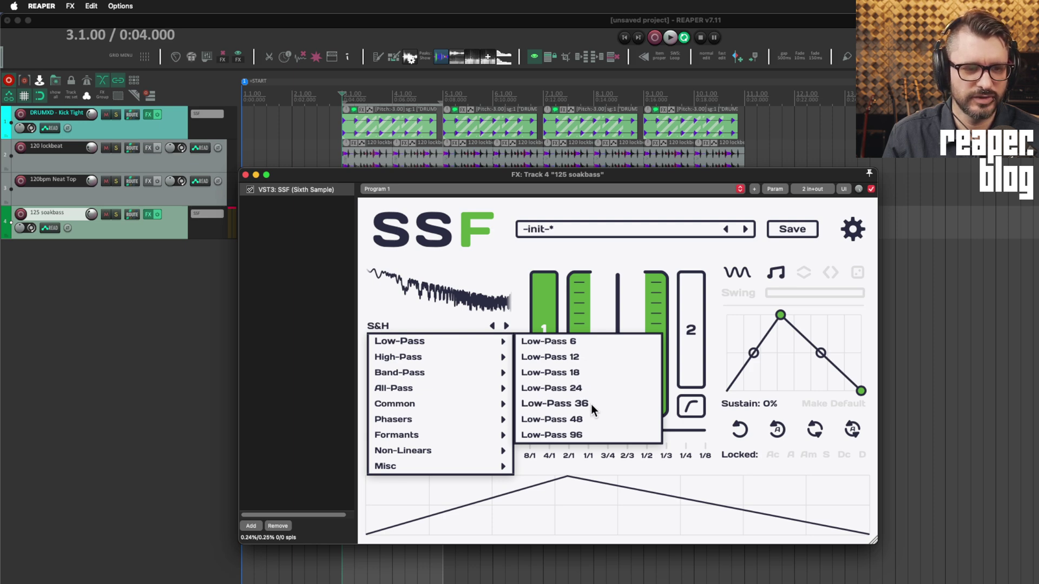
click(584, 390)
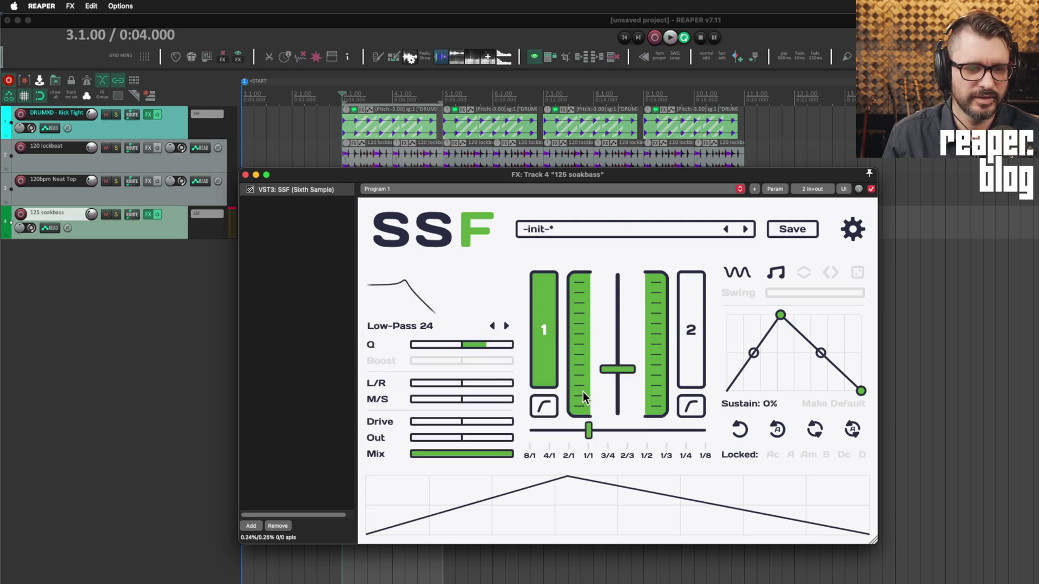
During playback, narrow the cutoff modulation range from both ends and move the envelope peak closer to the centre.
key(space)
drag(665, 306, 661, 329)
drag(656, 380, 659, 401)
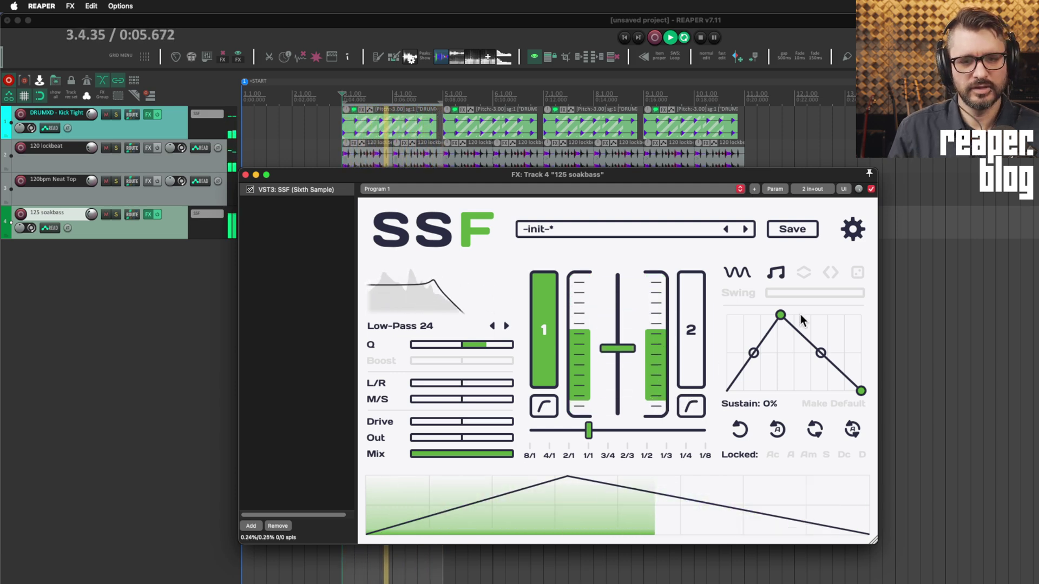
drag(781, 314, 790, 317)
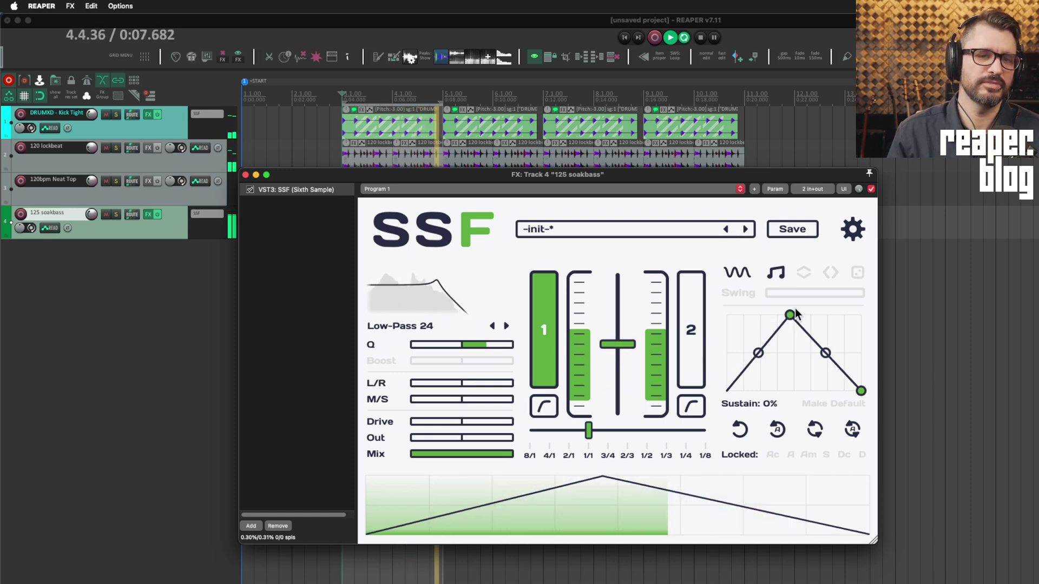
Audition the envelope flipped vertically and return it to its original orientation.
click(804, 273)
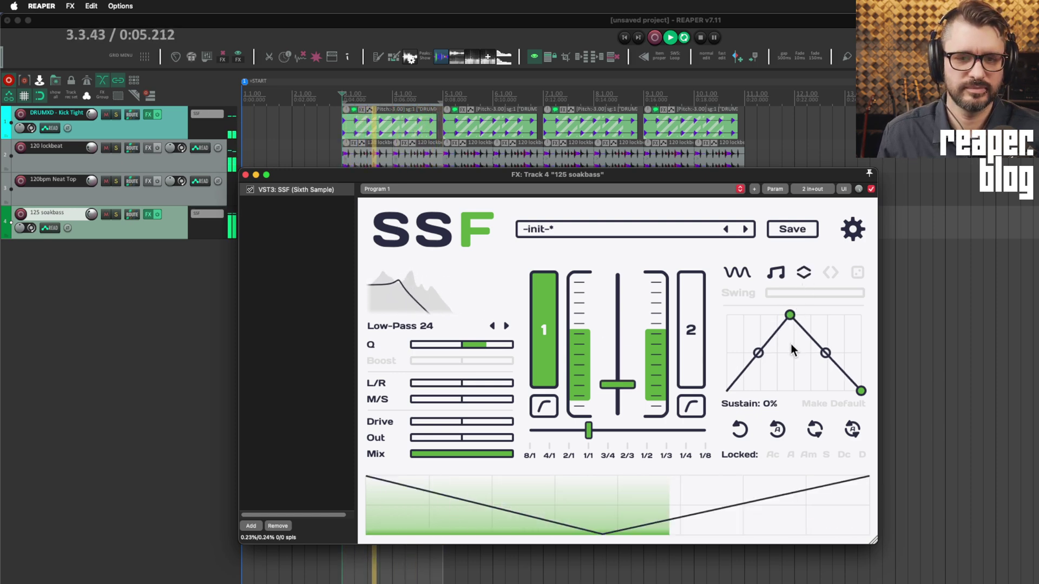
click(805, 274)
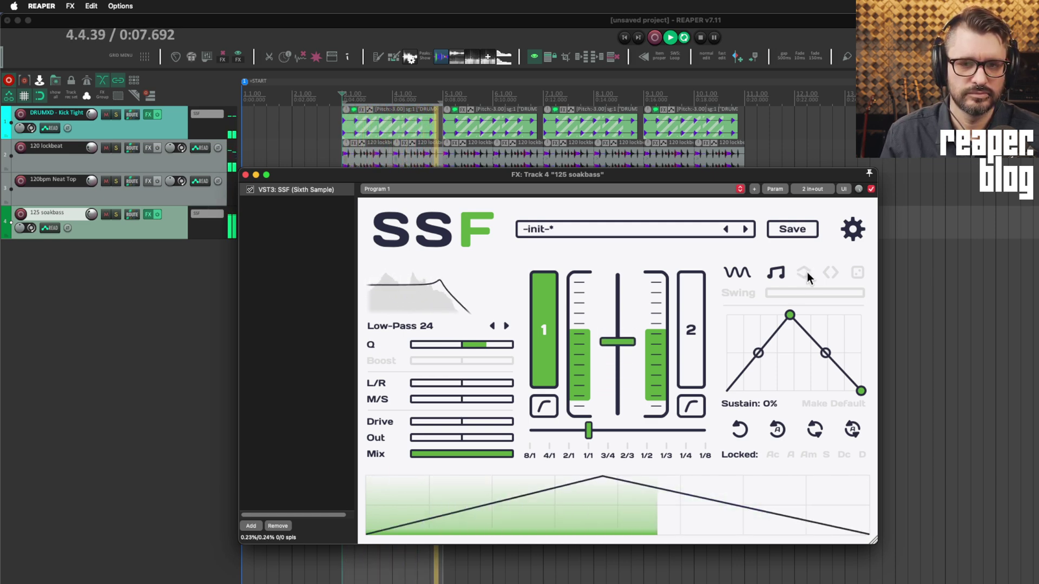
Bend the envelope's attack into a slow-starting curve and place its peak at the centre.
drag(790, 315, 767, 379)
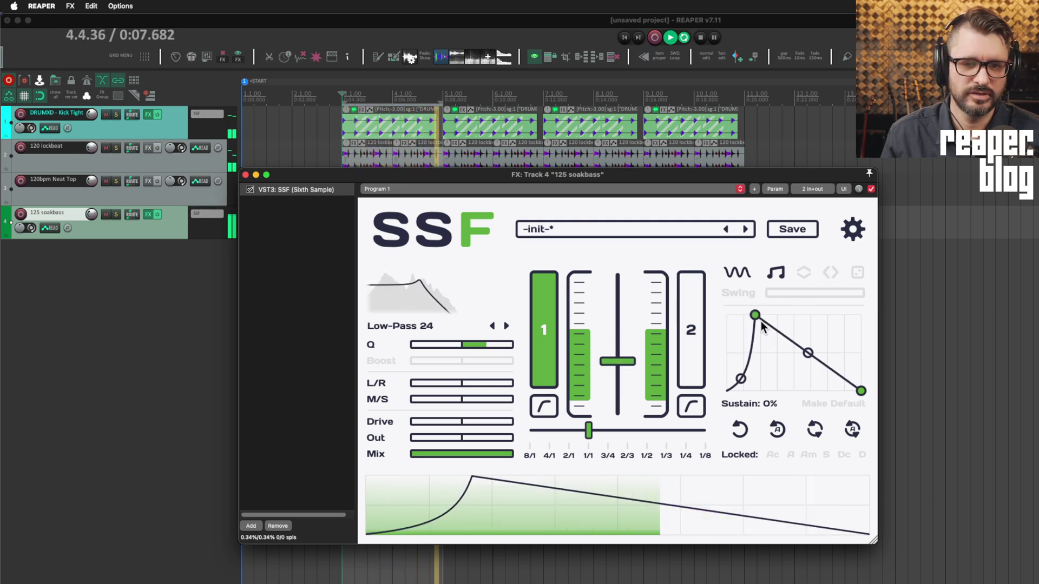
drag(758, 317, 794, 308)
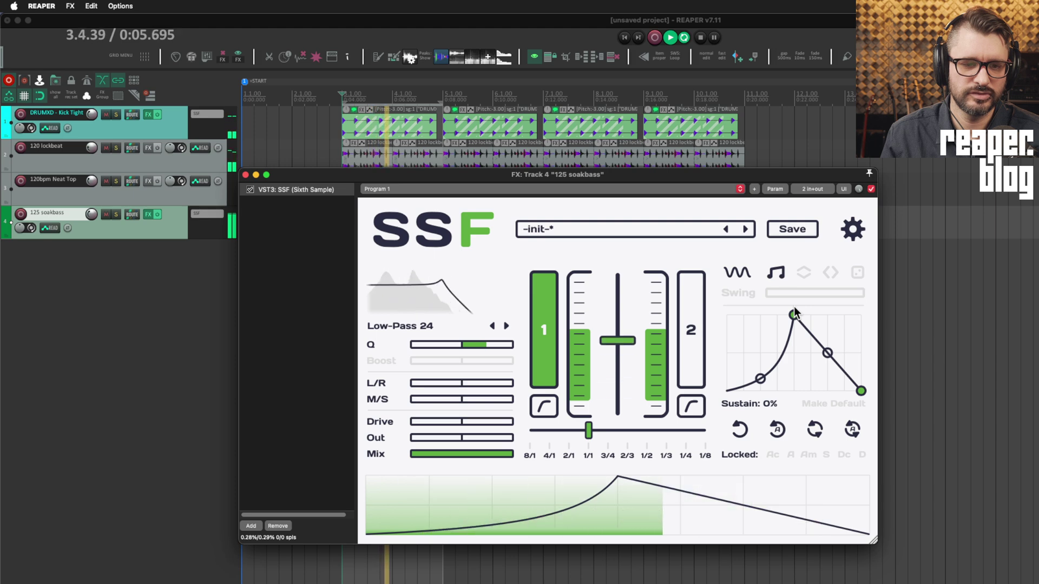
Audition the envelope flipped horizontally, set its sustain to 53% in normal direction, and stop playback.
click(833, 273)
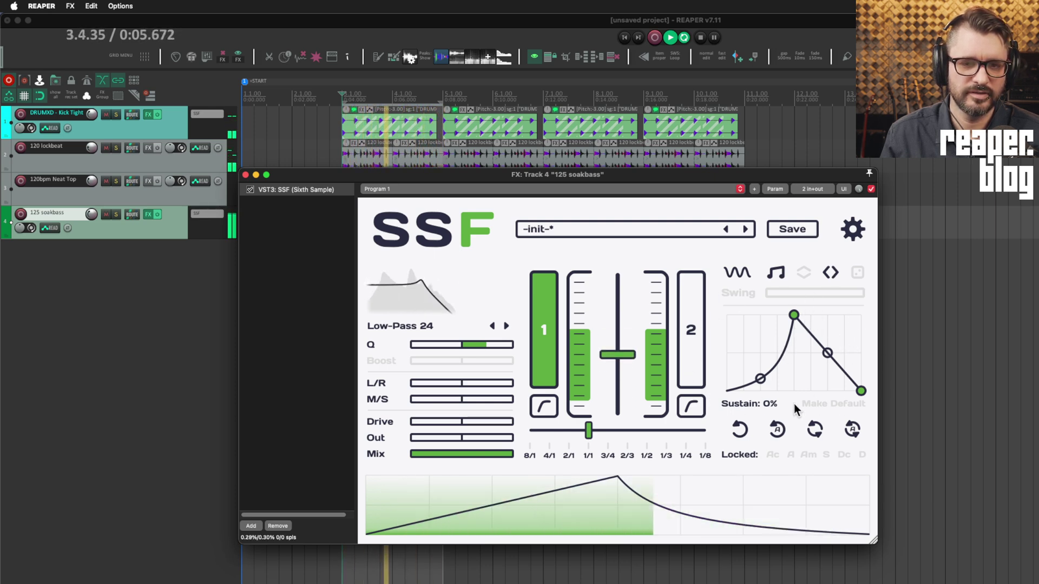
drag(766, 406, 791, 357)
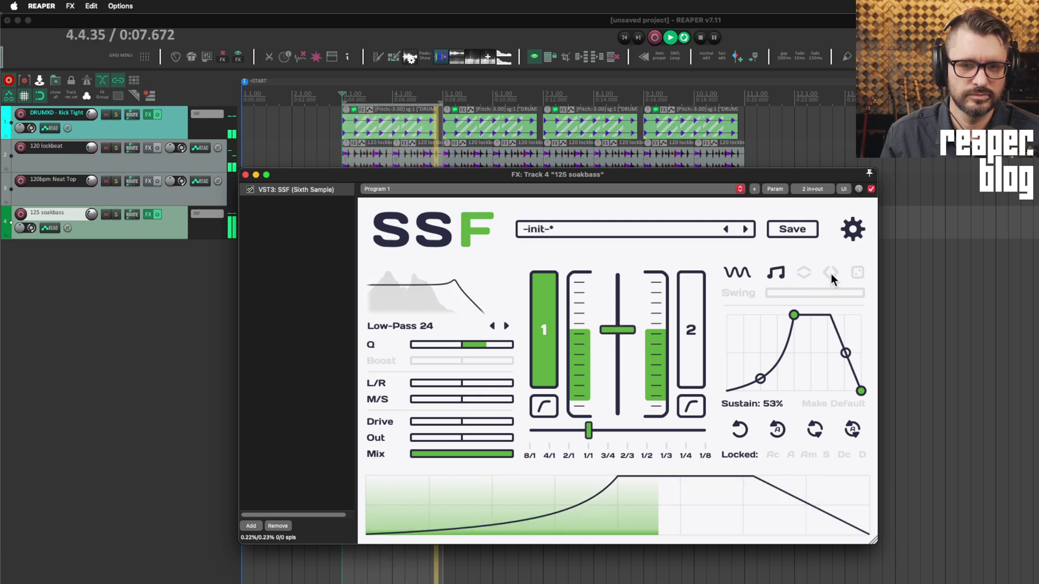
key(space)
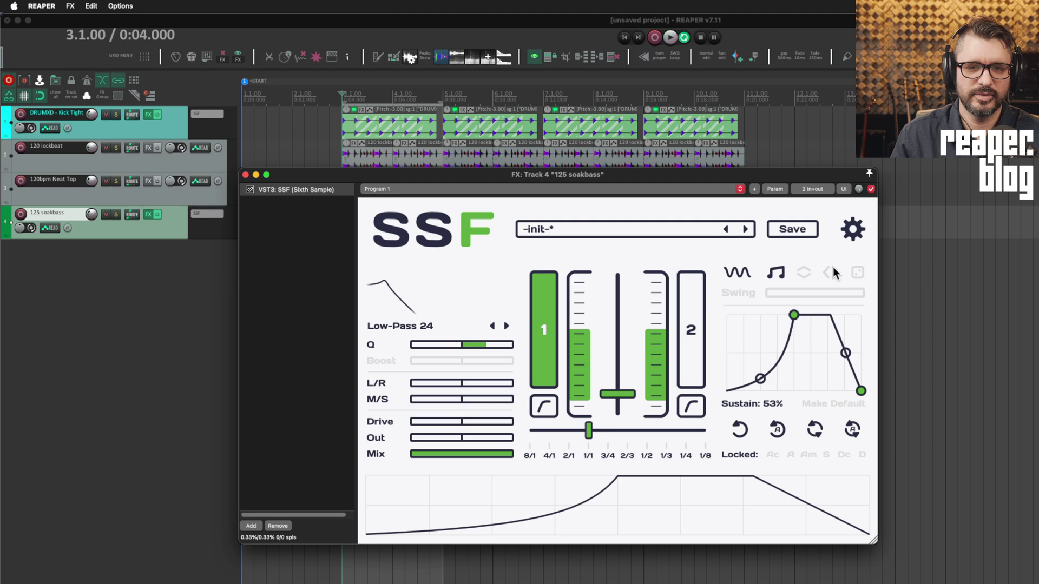
Switch filter 1's modulation to the multi-envelope pattern mode and set the pattern length to 2 Bars.
click(857, 273)
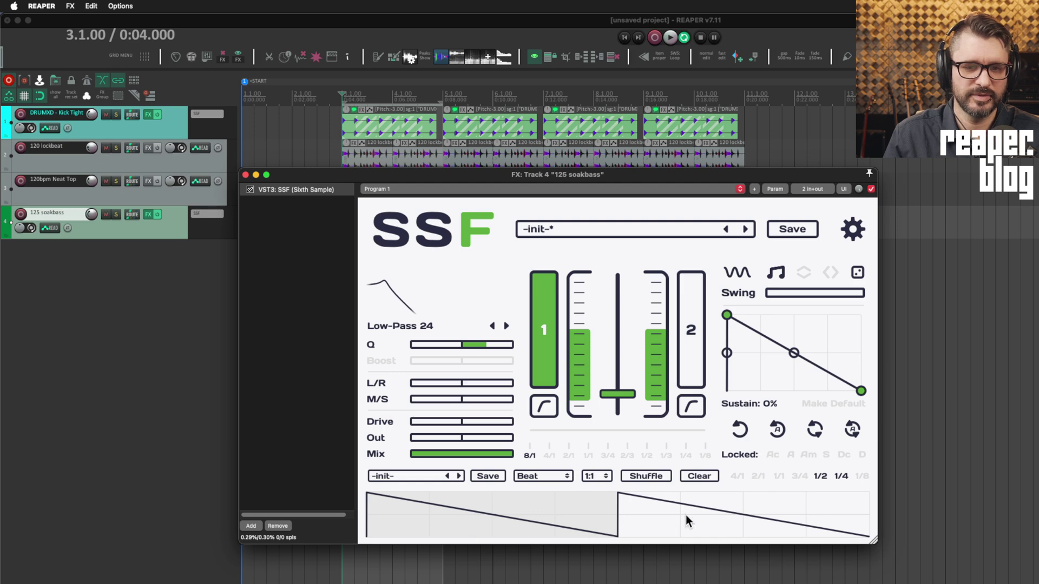
click(557, 473)
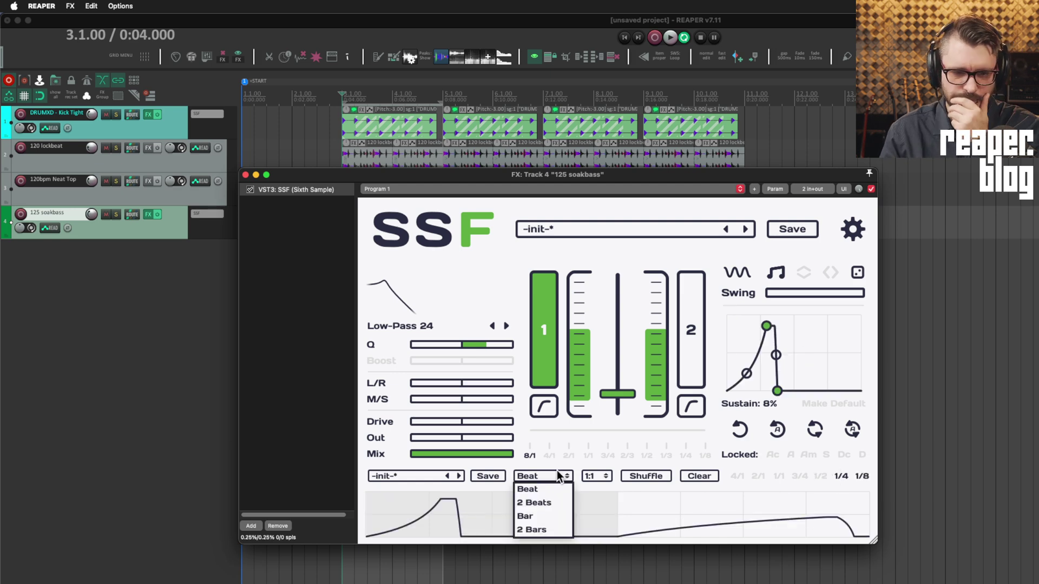
click(543, 530)
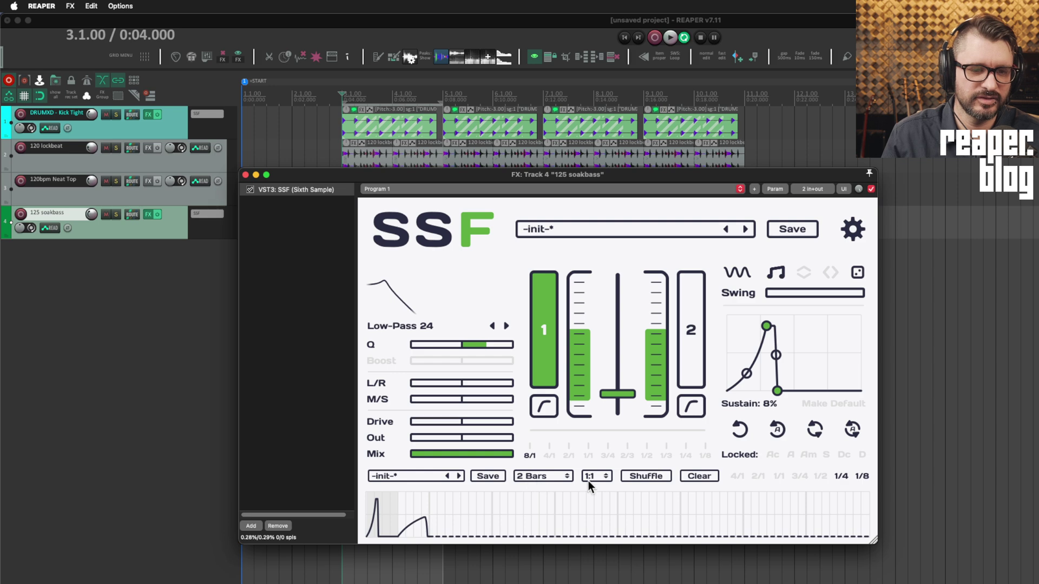
Add three envelopes of increasing length to the empty part of the 2 Bars pattern.
click(497, 514)
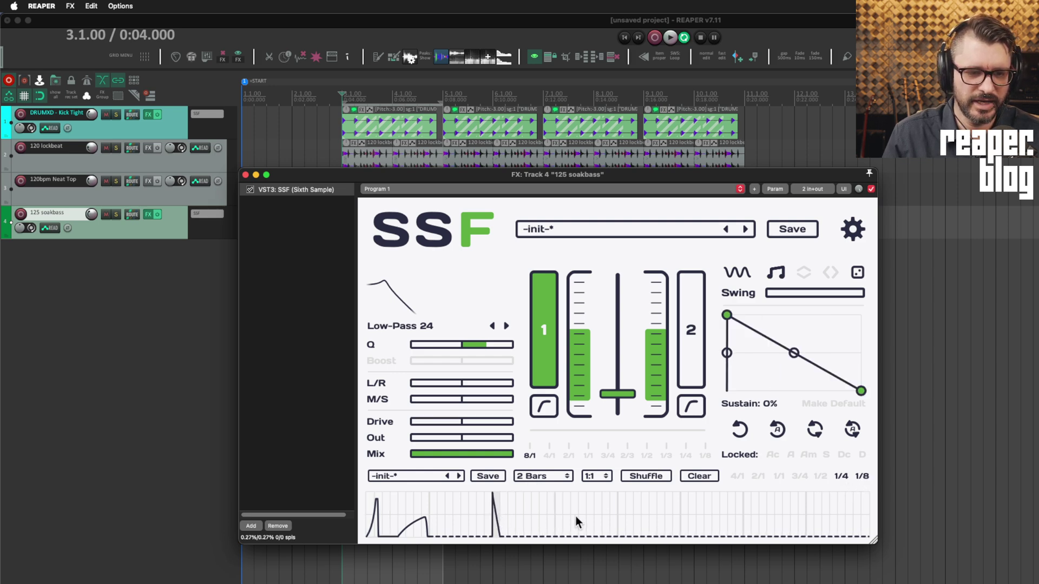
click(560, 520)
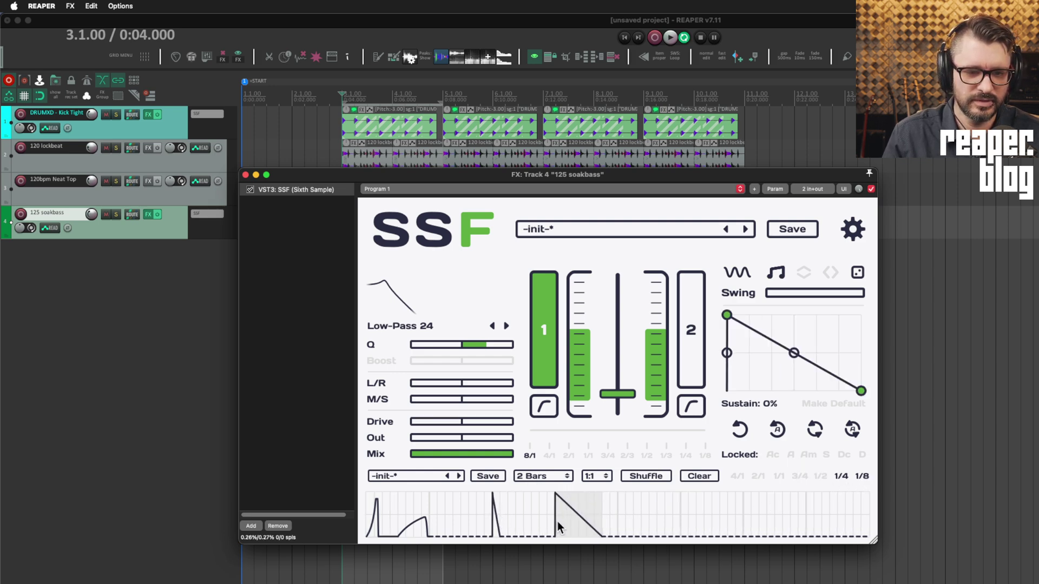
drag(778, 477, 694, 522)
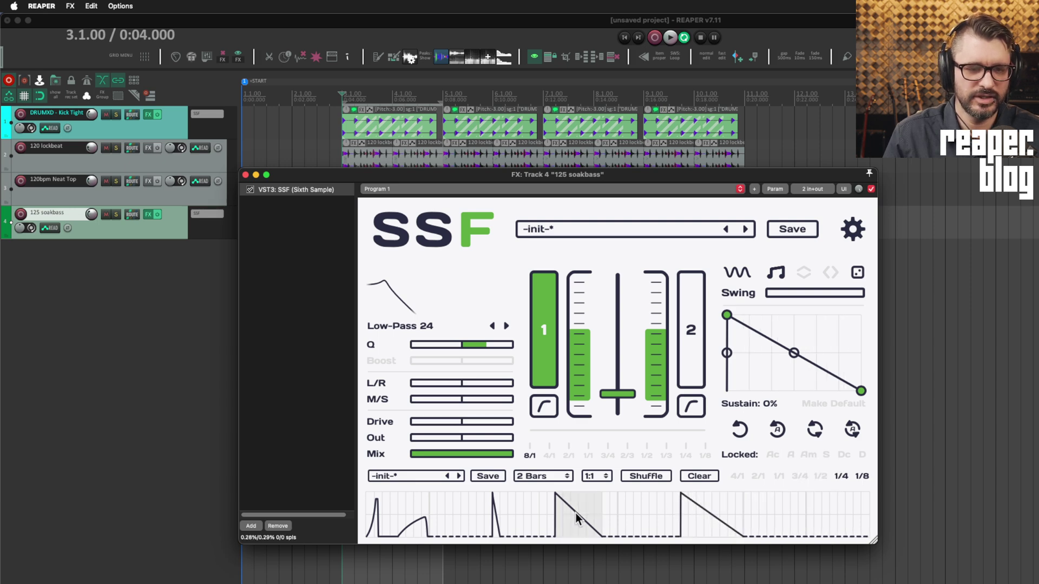
Bend the second added envelope's decay into a fast-falling curve, shift the last envelope's peak towards its end, and audition the pattern.
drag(792, 355, 792, 376)
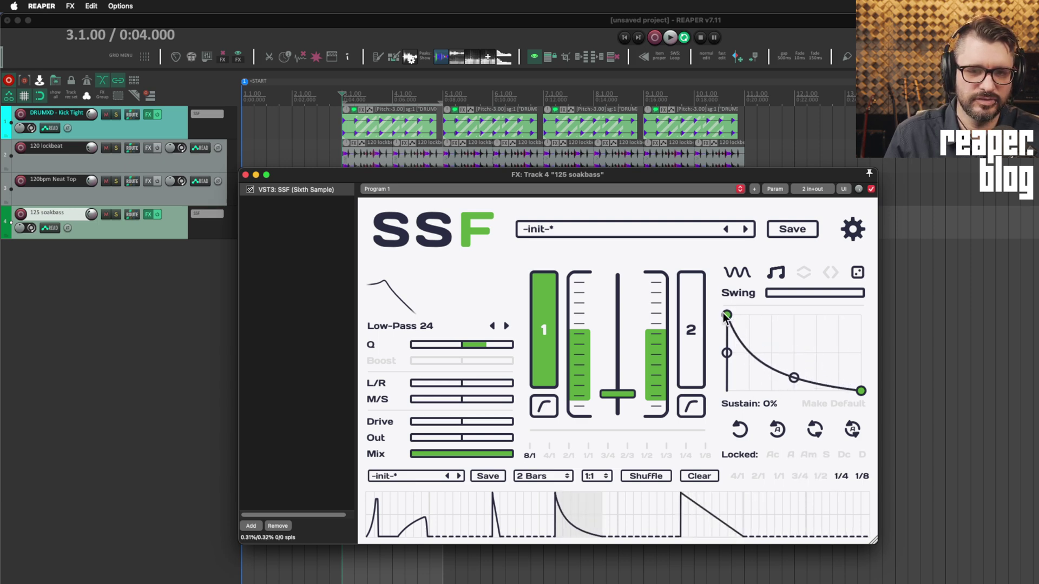
drag(736, 307, 827, 307)
key(space)
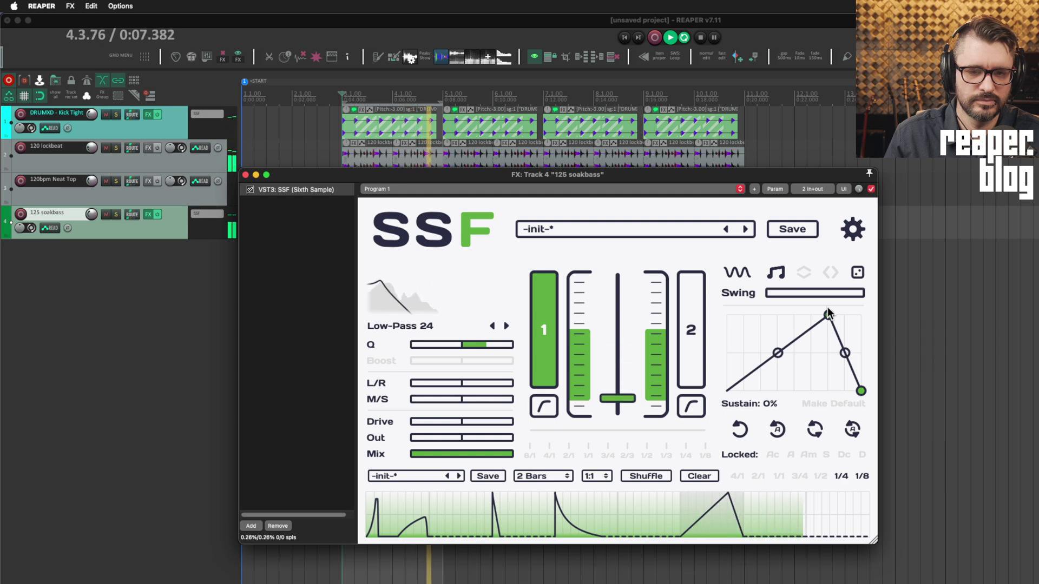
key(space)
Reset every envelope in the pattern to the default shape, and randomise all of them several times.
click(777, 429)
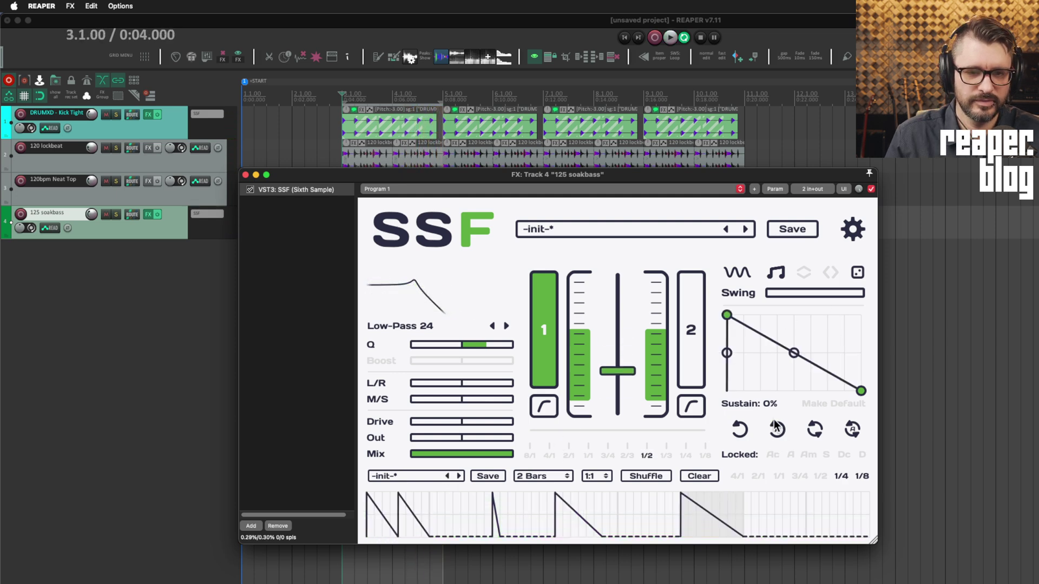
click(850, 430)
click(852, 430)
click(852, 430)
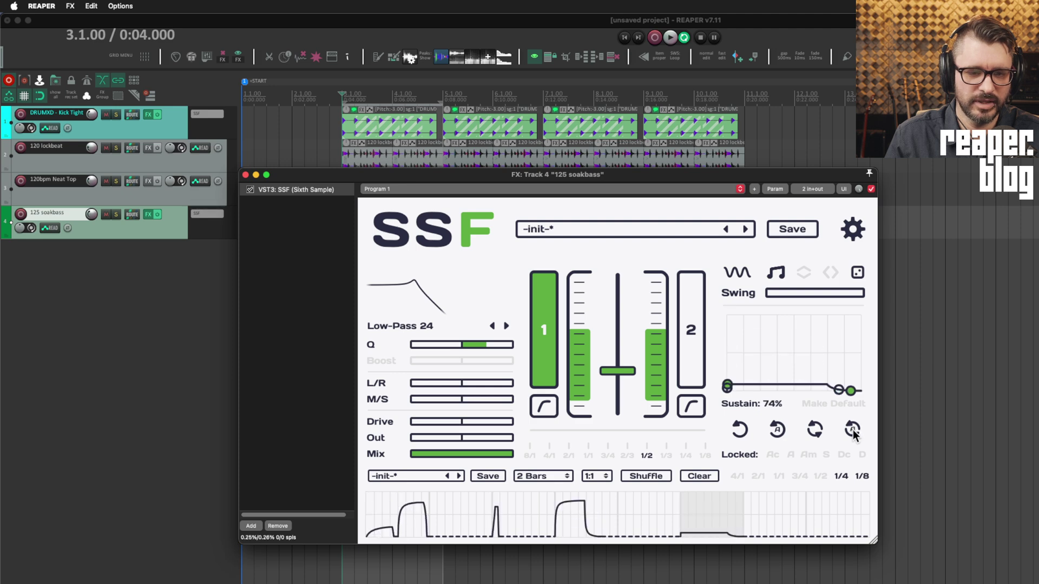
Randomise only the shape of the pattern's last envelope several times.
click(819, 431)
click(819, 431)
click(820, 431)
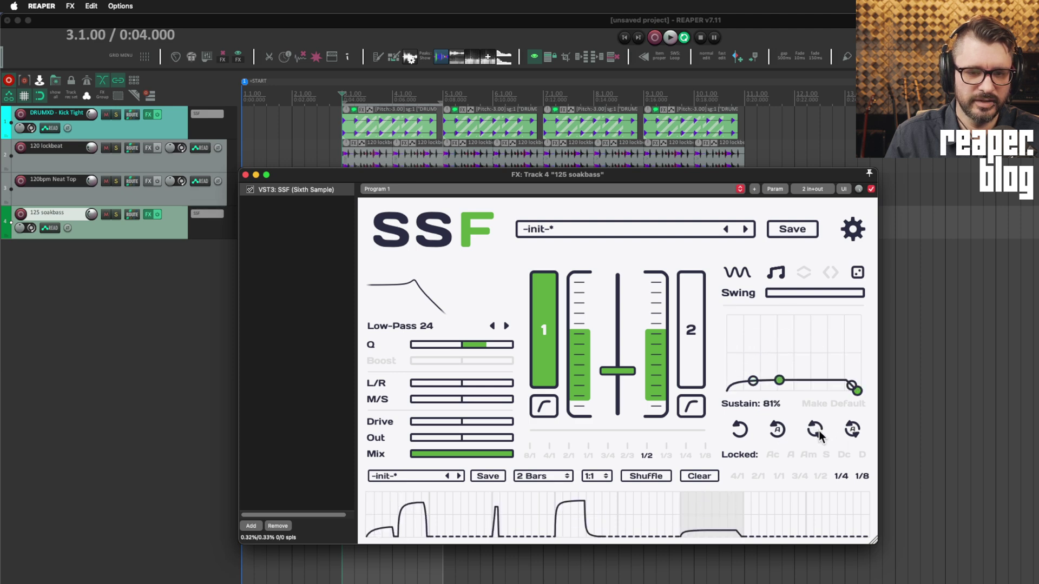
click(820, 431)
Select the envelope near the middle of the pattern, randomise it, and reset it alone to the default shape.
click(564, 505)
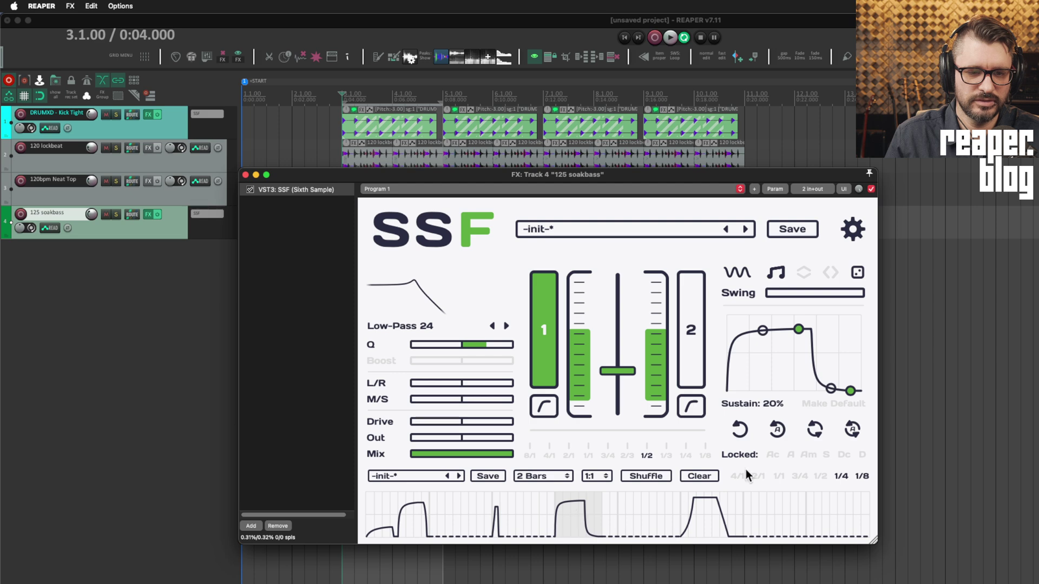
click(818, 431)
click(742, 430)
click(743, 431)
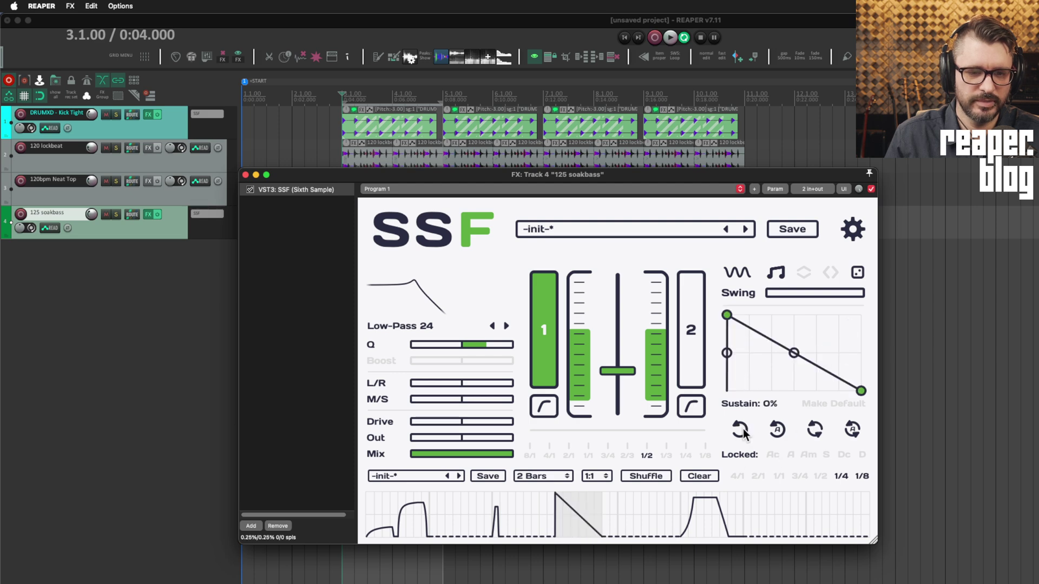
Randomise all envelope shapes again and shuffle the whole pattern several times.
click(853, 431)
click(854, 430)
click(853, 431)
click(660, 474)
click(661, 474)
click(660, 476)
click(661, 476)
click(661, 476)
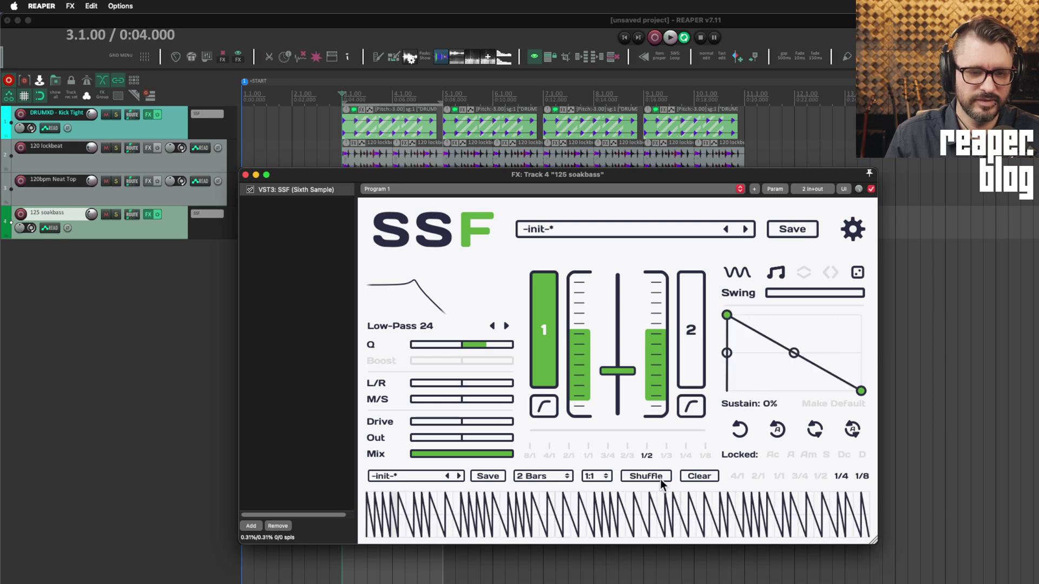
Randomise all envelopes in the shuffled pattern and audition the result.
click(853, 430)
click(853, 431)
click(854, 430)
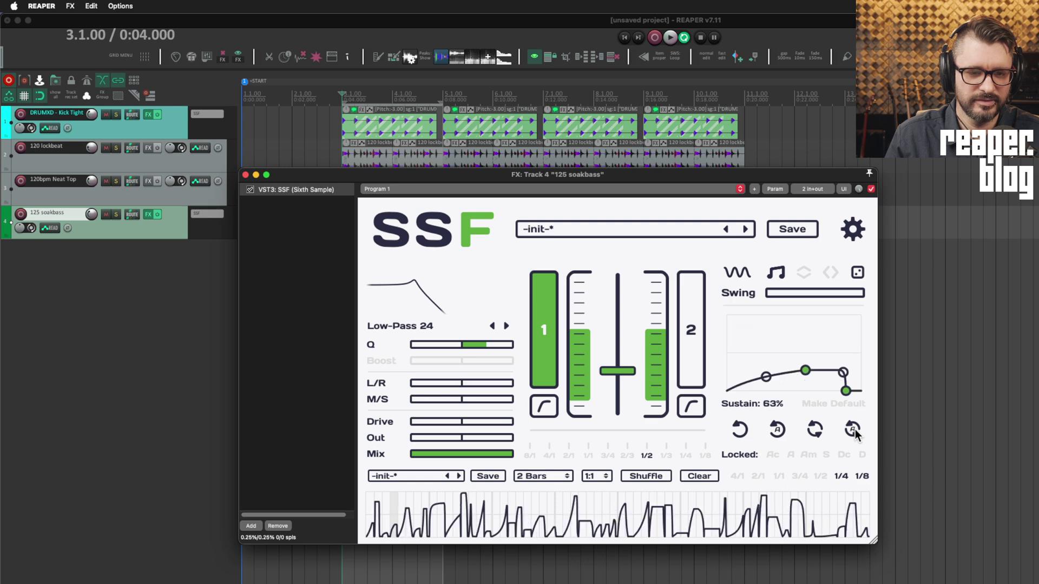
key(space)
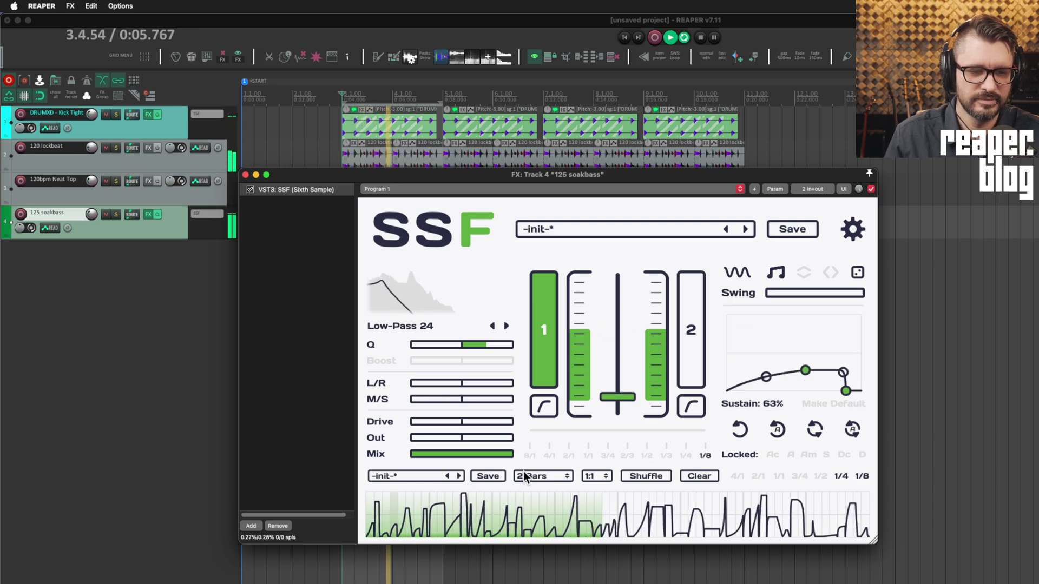
key(space)
Load the Factory A pattern and widen the cutoff modulation range at both ends during playback.
click(403, 477)
mouse_move(429, 506)
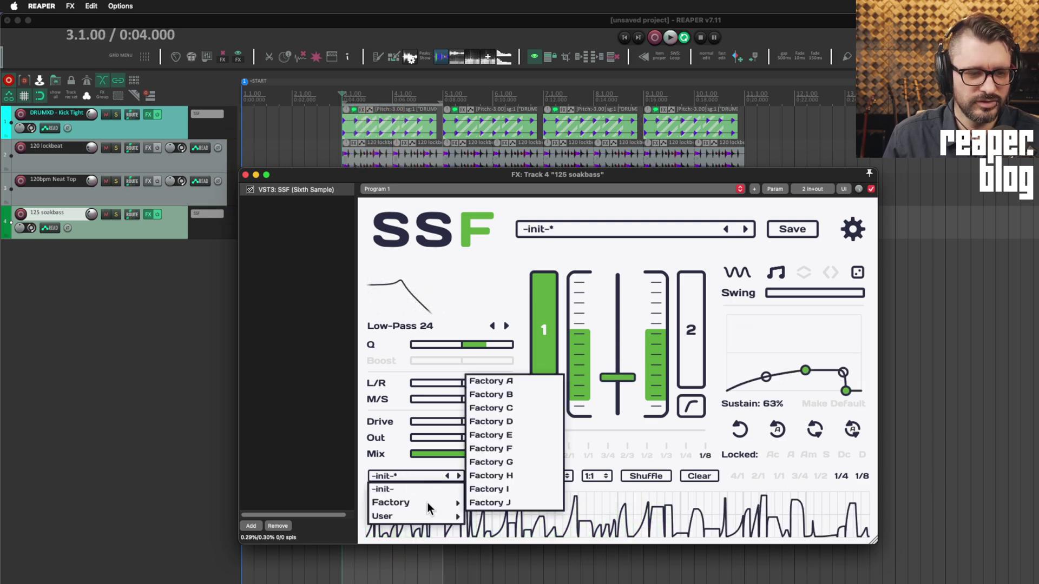
click(530, 385)
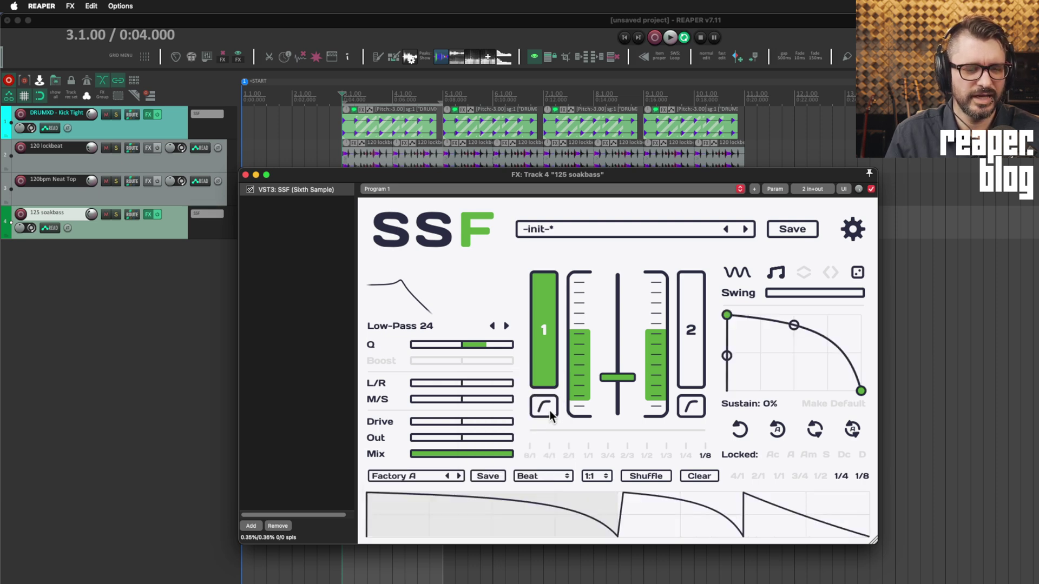
key(space)
drag(580, 336, 589, 294)
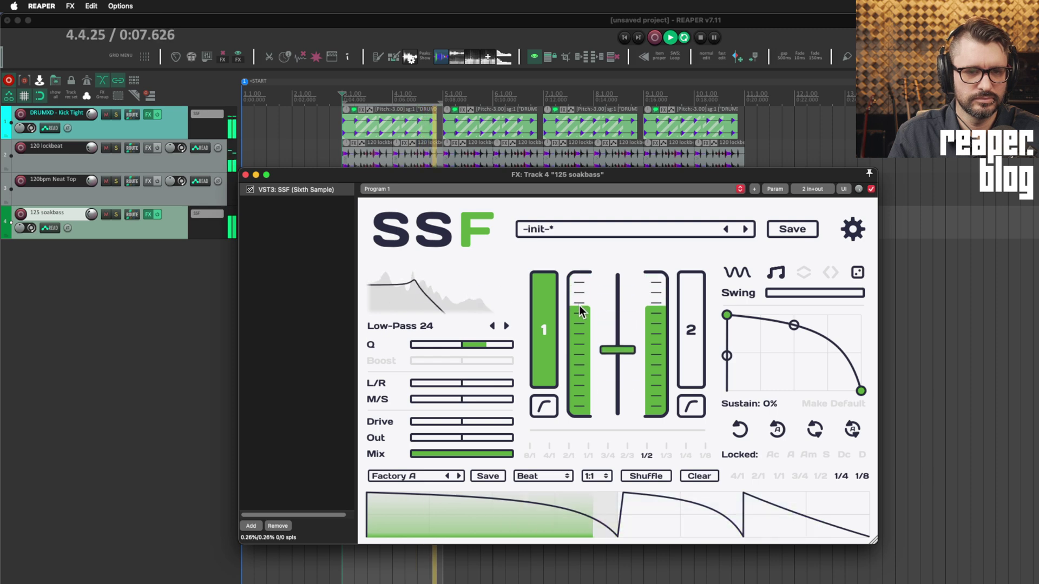
click(580, 317)
Audition the Factory B, C and D patterns, go back to Factory B, and stop playback.
click(458, 476)
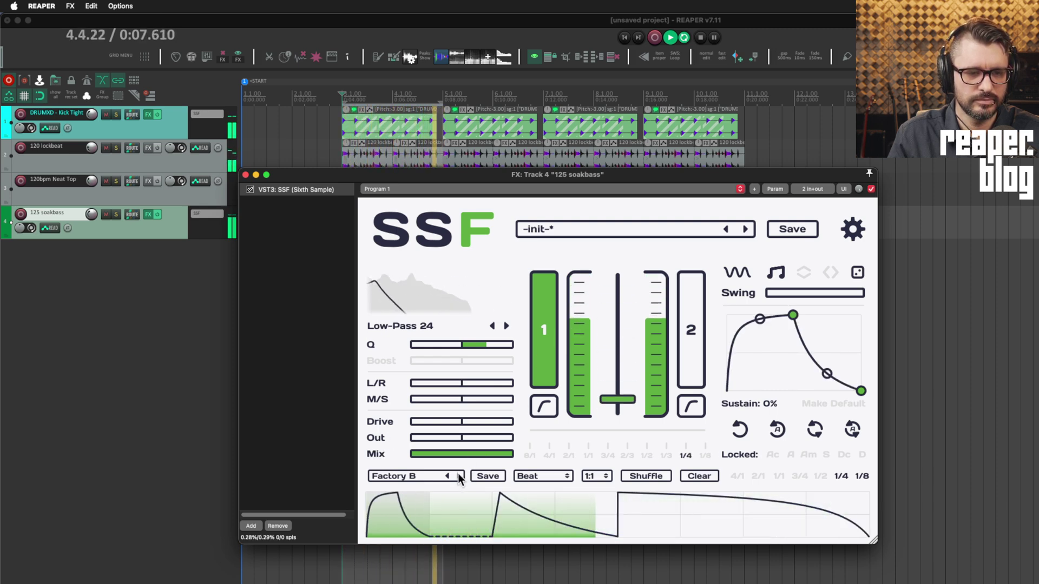
click(459, 476)
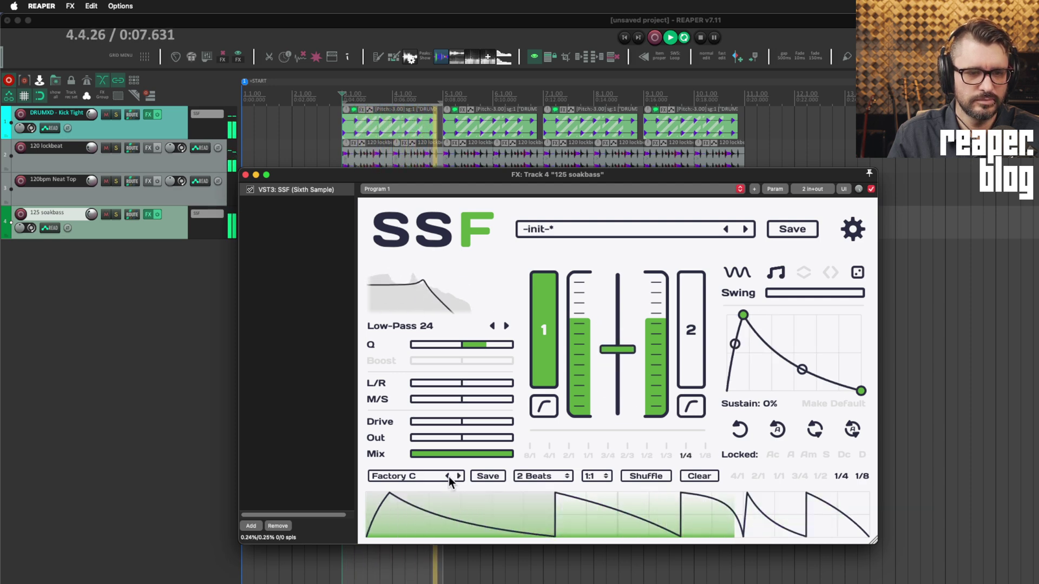
click(459, 476)
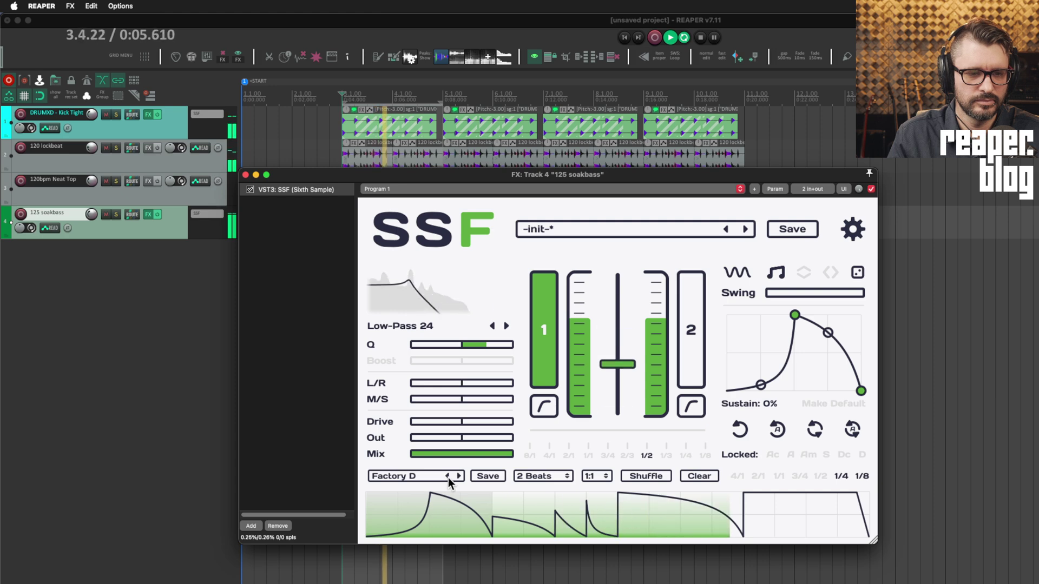
click(448, 476)
click(448, 476)
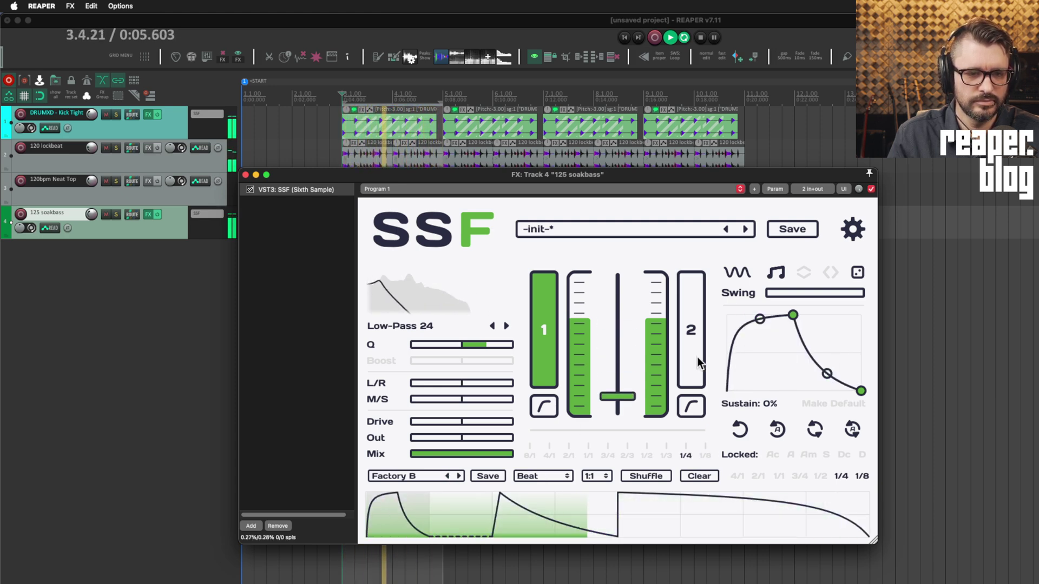
key(space)
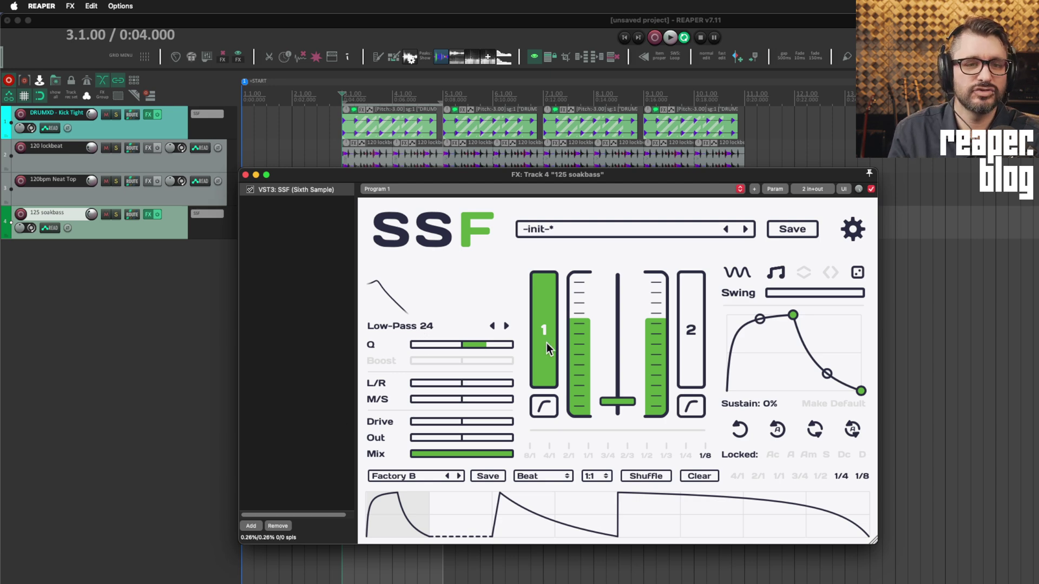
Switch to filter 2, start playback, and set its type to High-Pass 18.
click(695, 308)
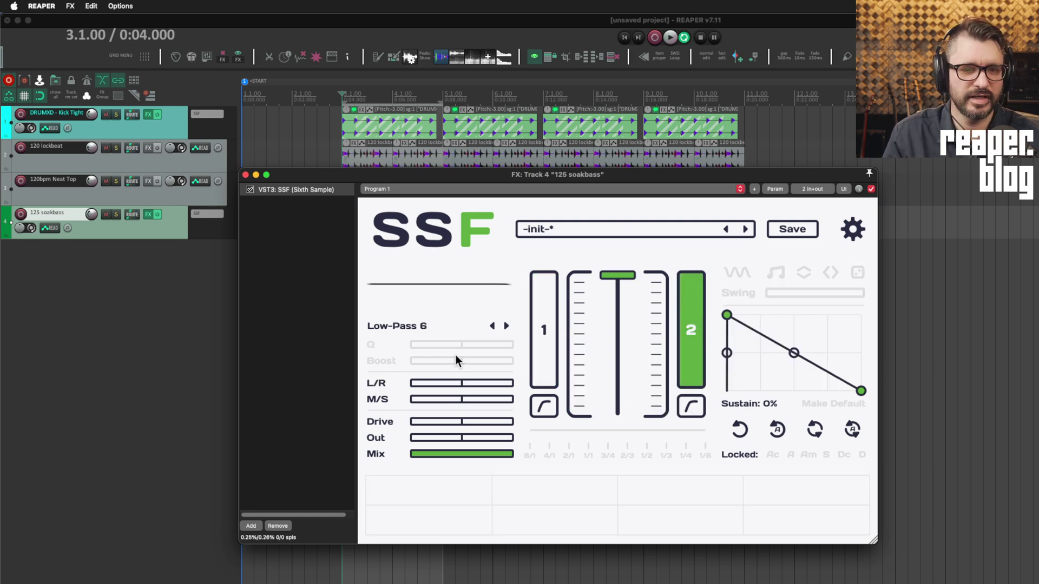
click(445, 324)
click(451, 310)
key(space)
click(439, 326)
mouse_move(420, 356)
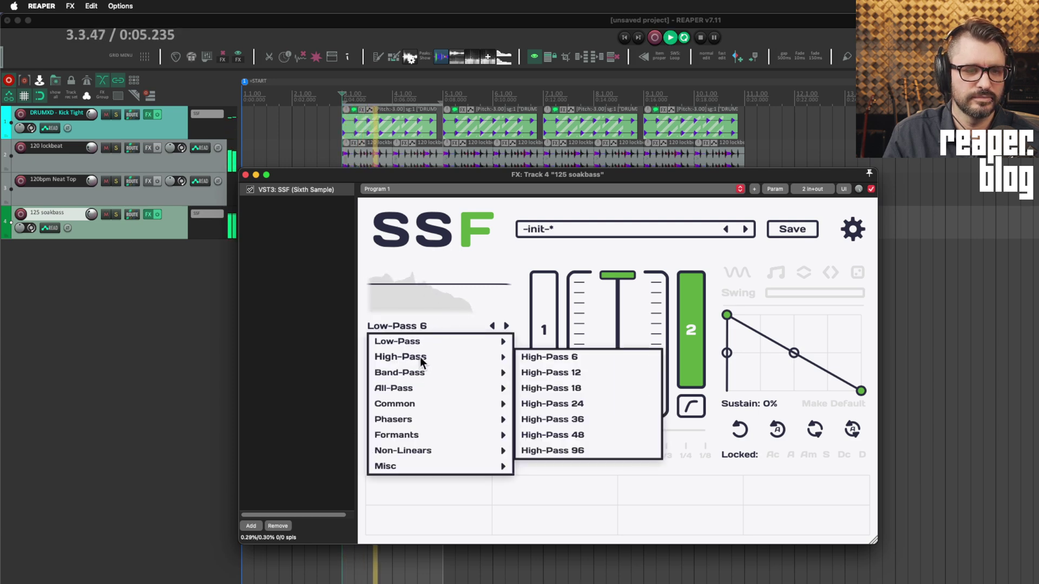
click(600, 389)
Sweep filter 2's cutoff down and back to maximum, return its type to Low-Pass 6, and stop playback.
drag(625, 291, 643, 365)
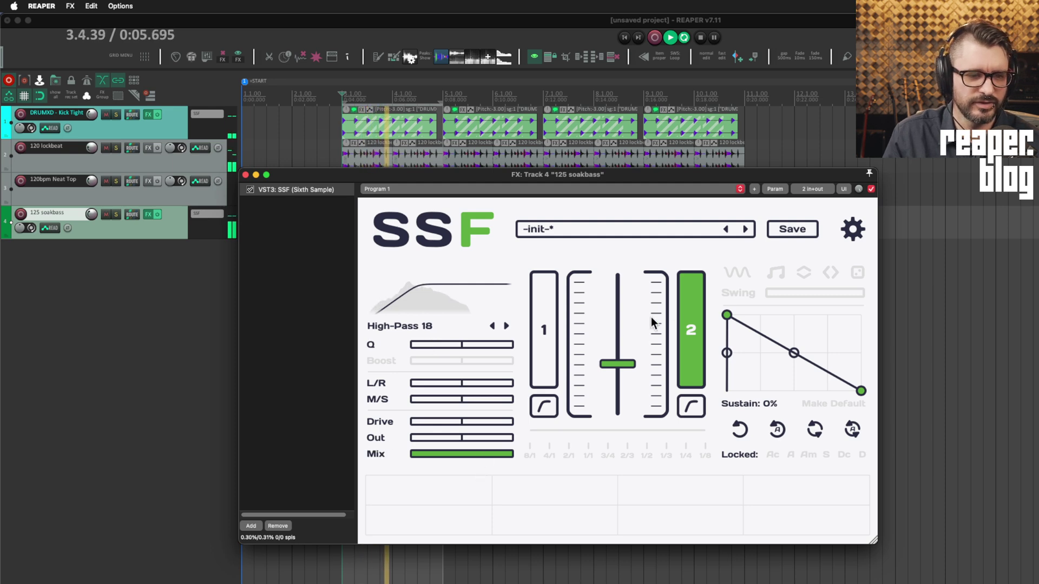
drag(641, 320, 642, 260)
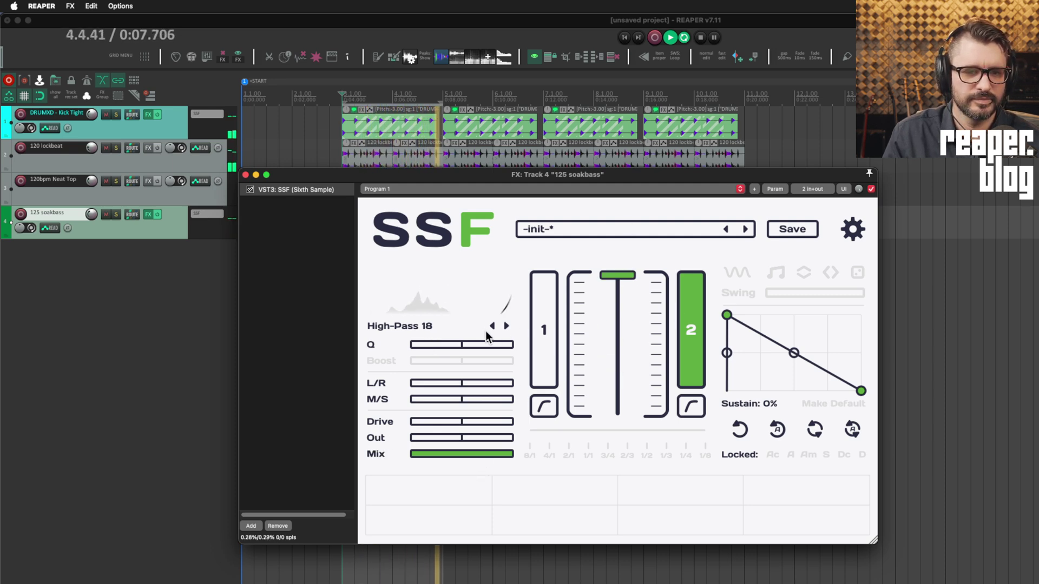
click(471, 327)
mouse_move(487, 341)
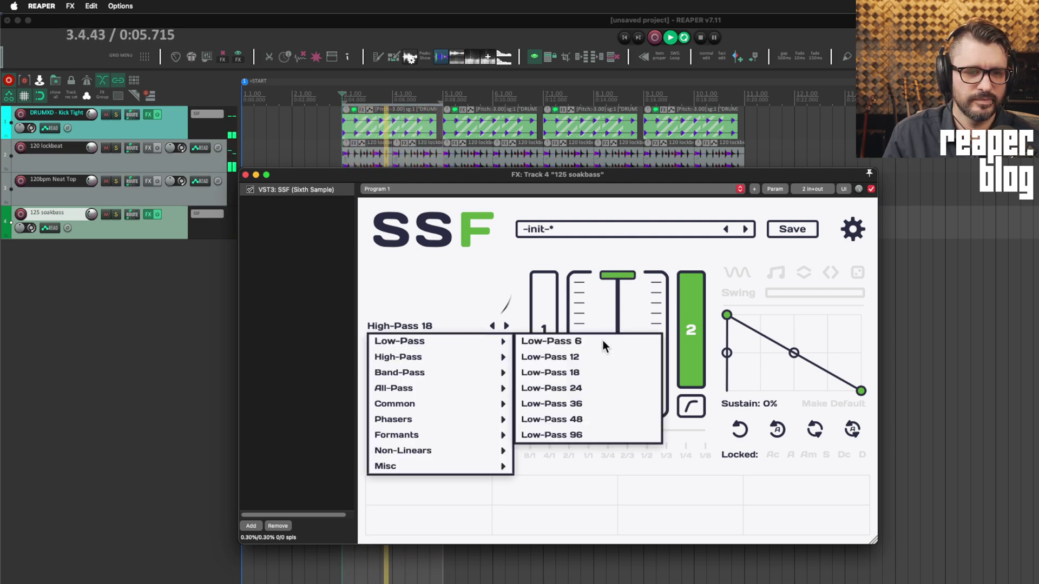
click(568, 382)
key(space)
Offset filter 1's L/R fully to the negative side, compare with filter 2's settings, and return to filter 1.
click(413, 383)
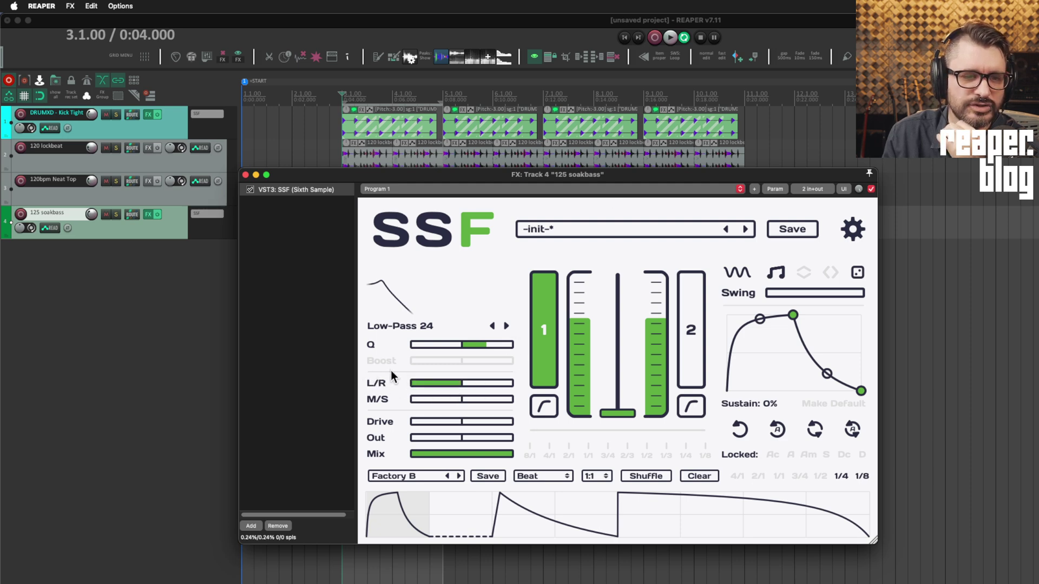
click(700, 330)
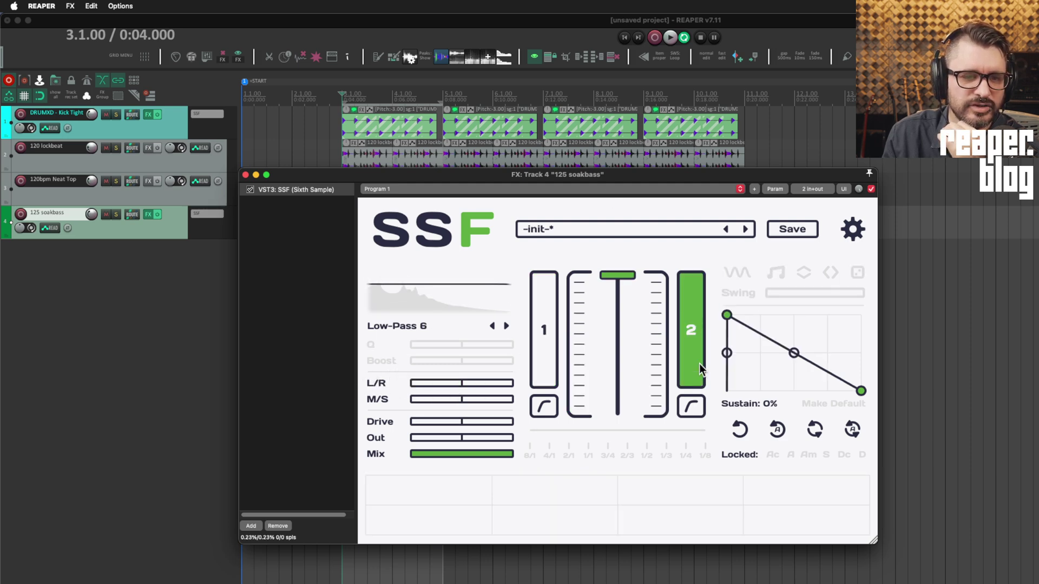
click(541, 325)
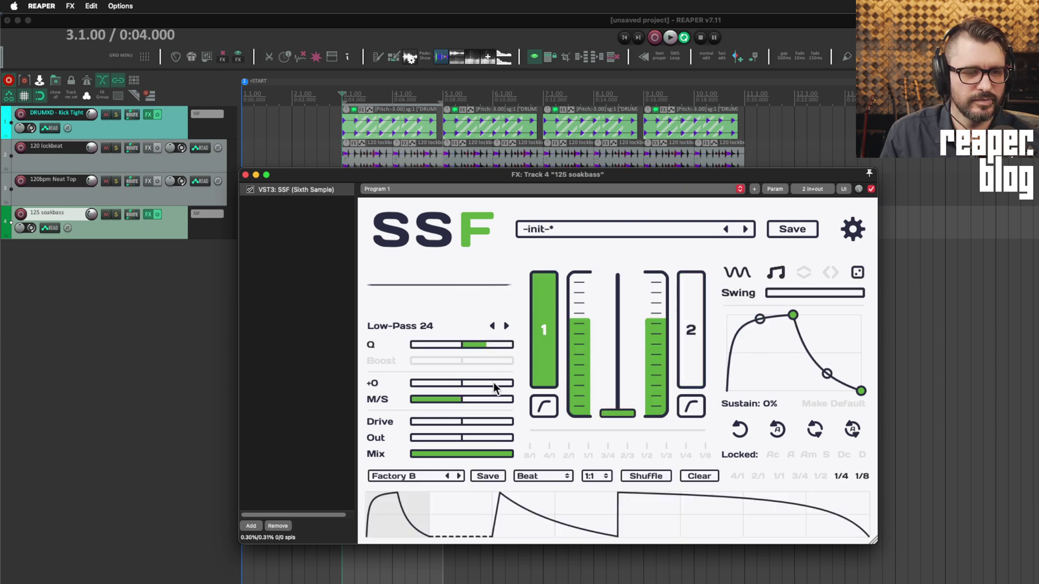
Set filter 1's M/S to +100 during playback, and stop playback.
key(space)
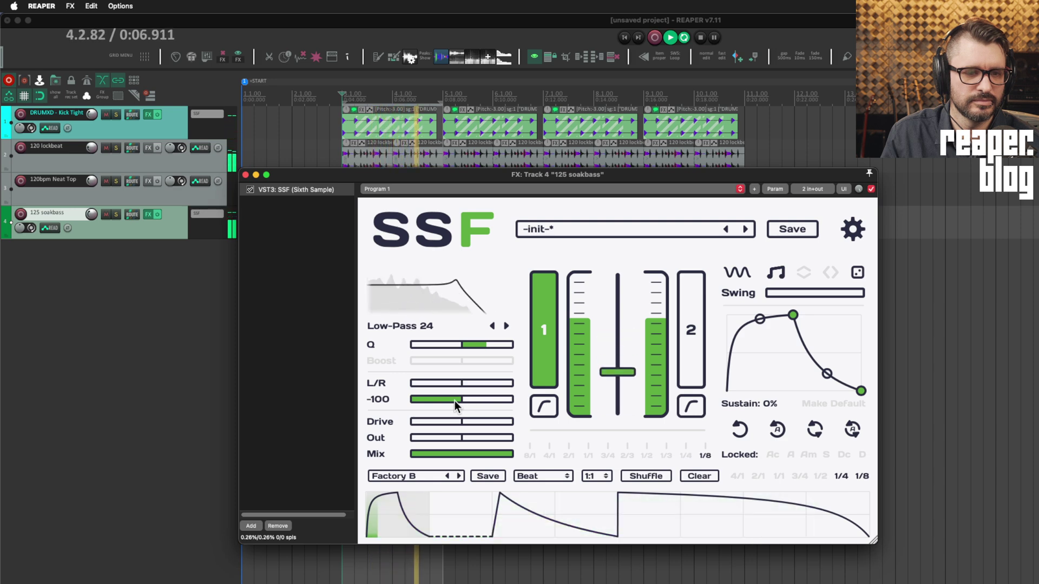
drag(454, 400, 612, 406)
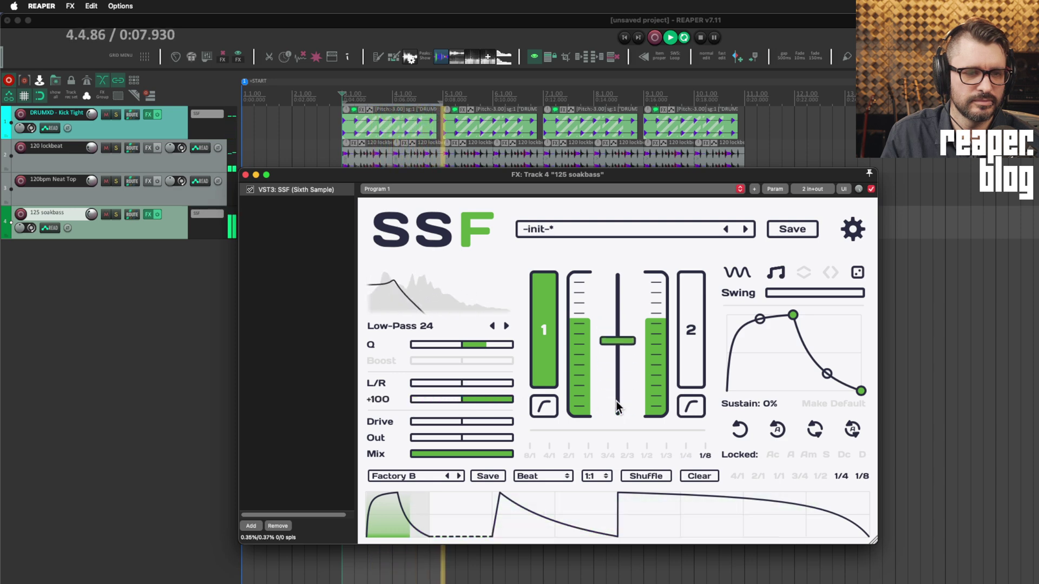
key(space)
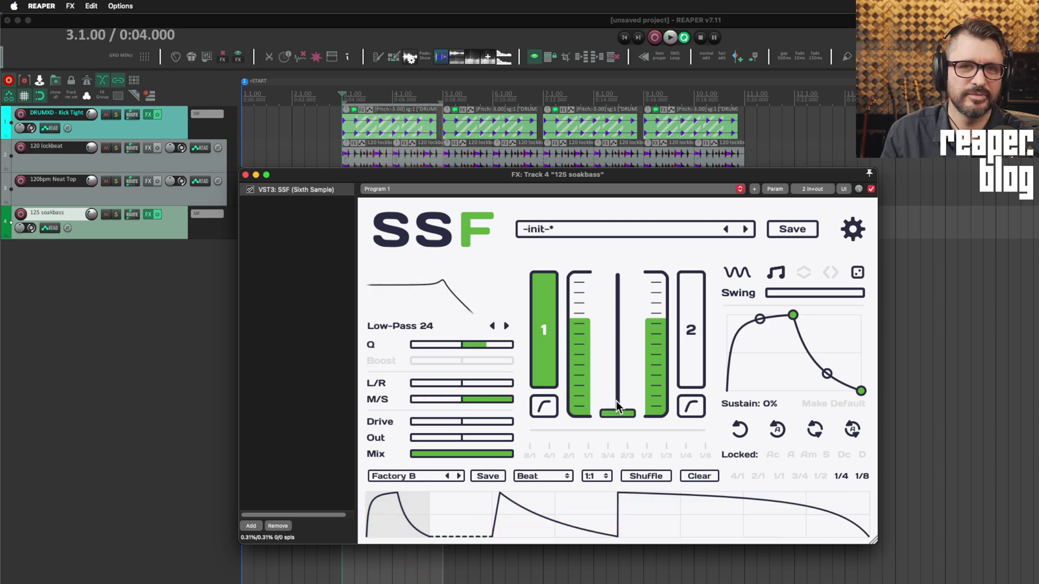
Reset filter 1's M/S, try it again at +100, and return it to 0.
double_click(461, 400)
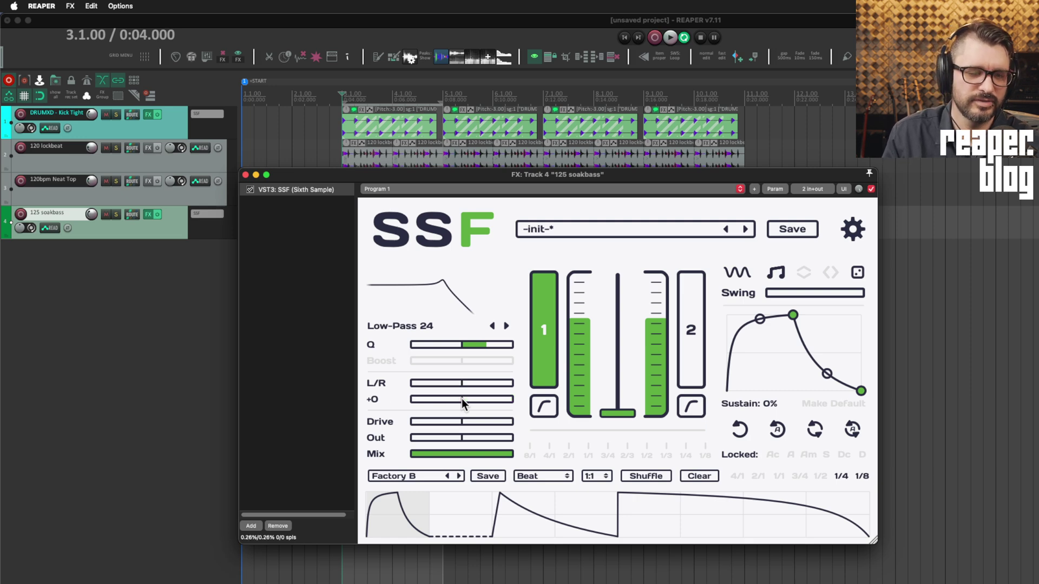
drag(470, 398, 619, 390)
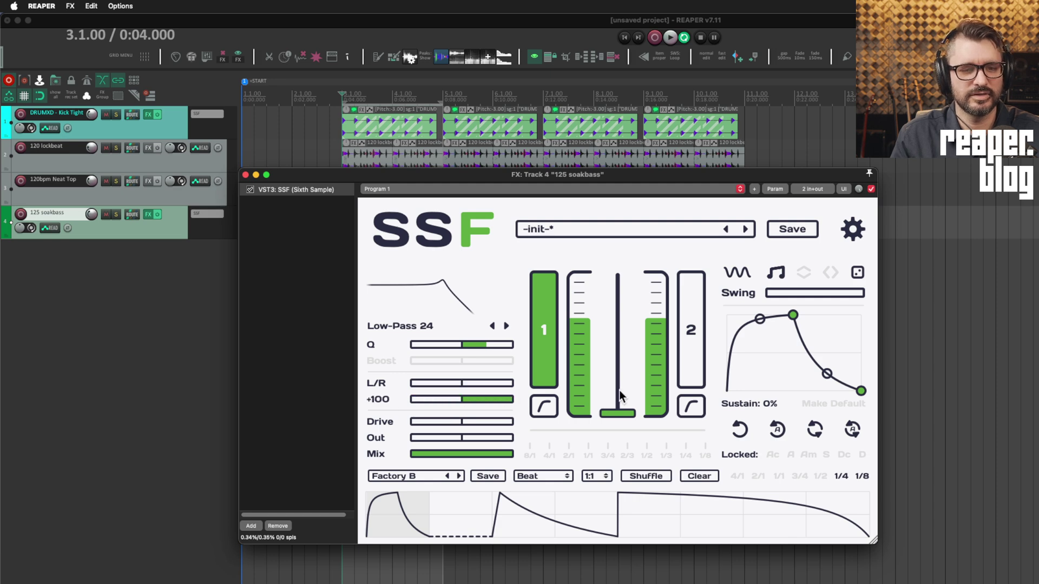
double_click(443, 402)
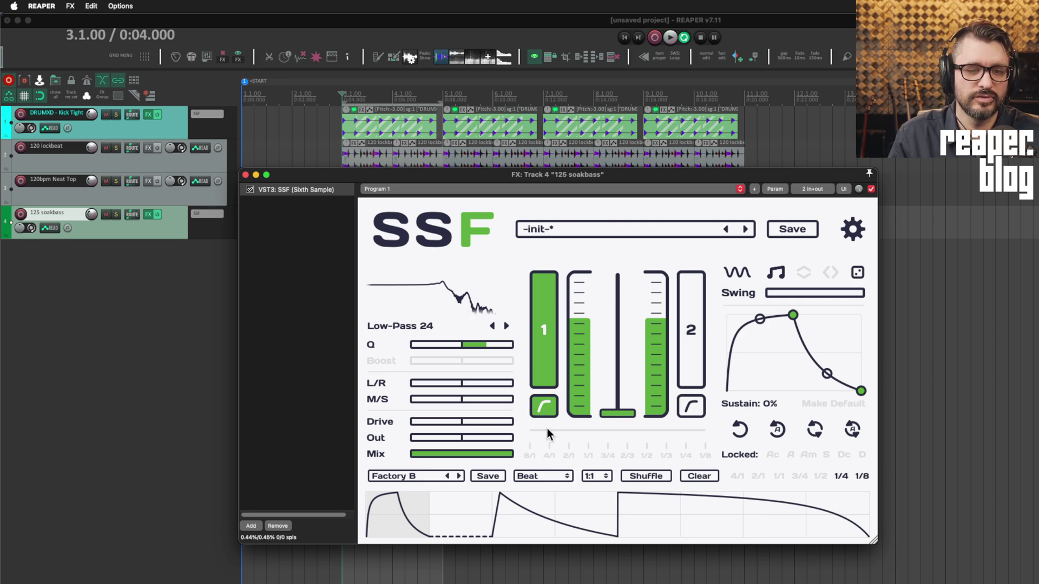
Raise filter 1's Drive to near maximum during playback, compare it with the curve switch beneath filter 1 on and off, and stop playback.
key(space)
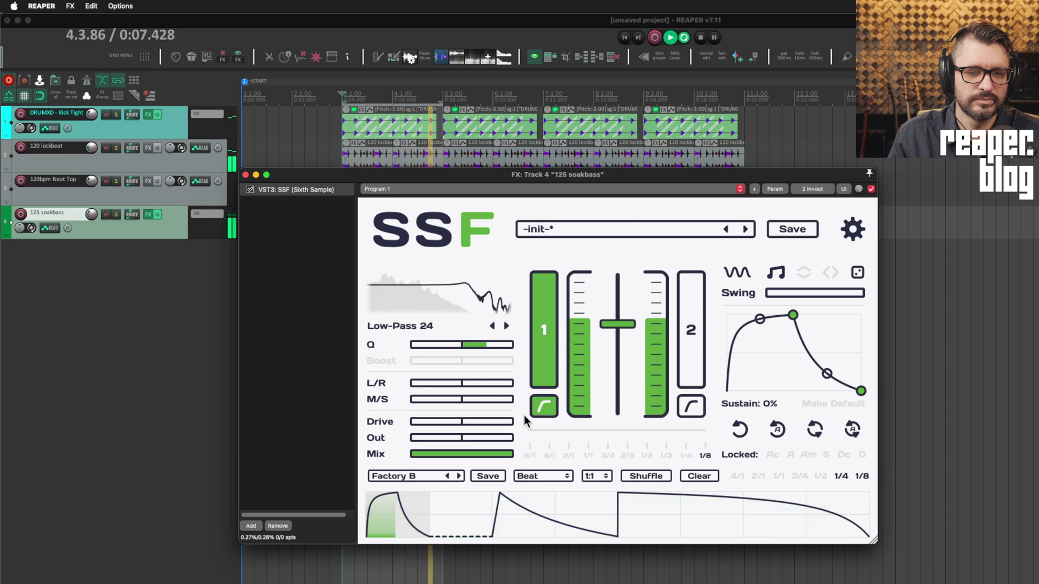
drag(463, 423, 507, 422)
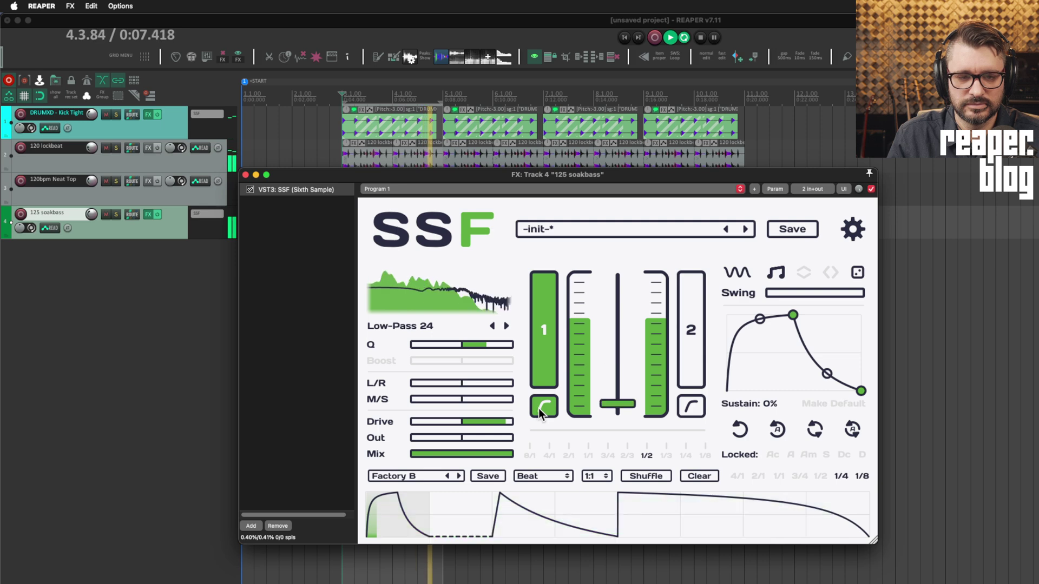
click(543, 409)
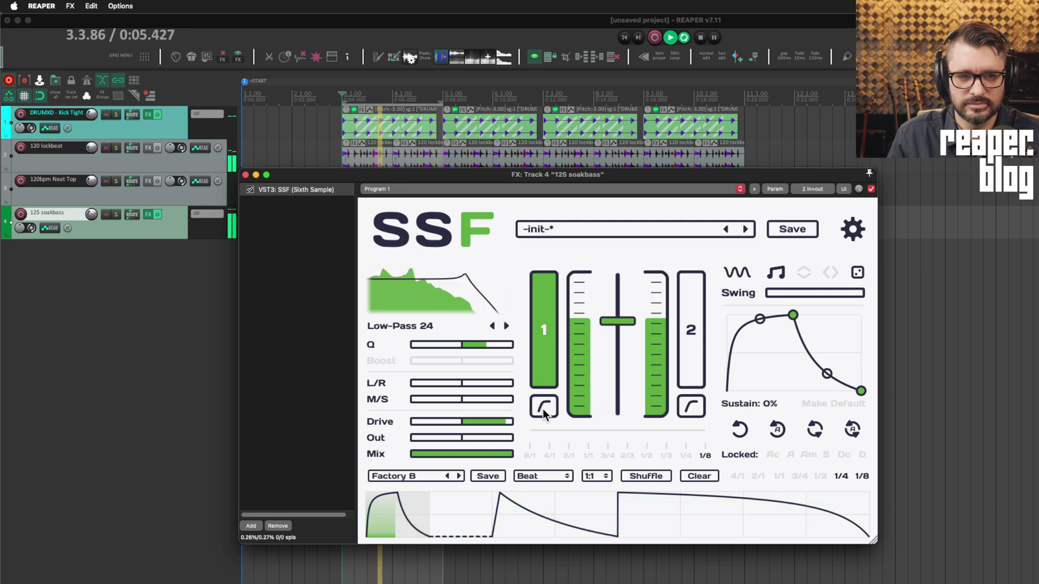
click(543, 409)
drag(508, 421, 505, 421)
key(space)
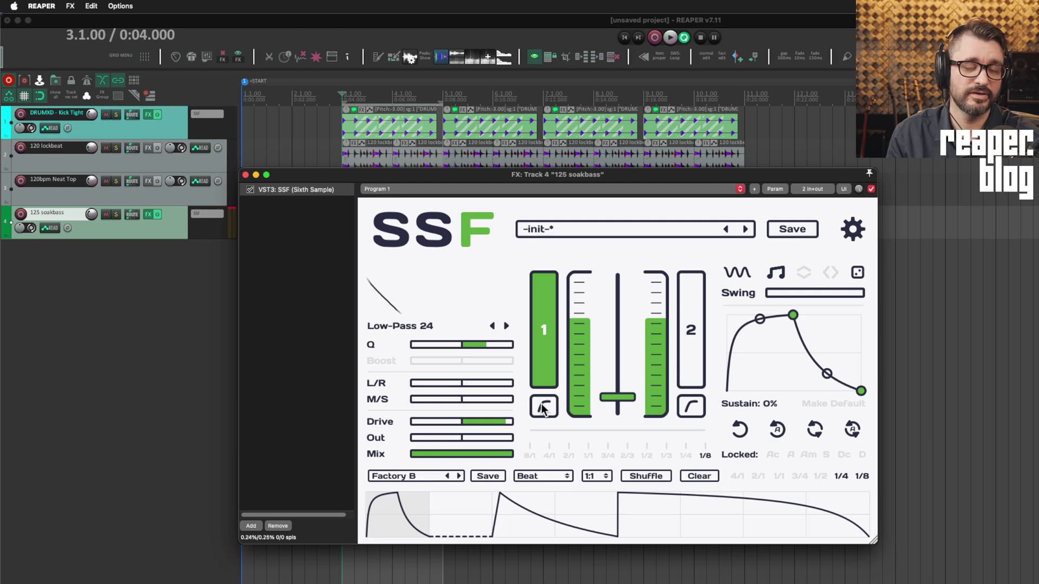
Turn on the curve switch beneath filter 1, reduce Drive to a slight positive amount, and audition the result.
click(541, 404)
mouse_move(507, 421)
mouse_down()
mouse_move(499, 423)
mouse_move(528, 422)
mouse_move(489, 424)
mouse_up()
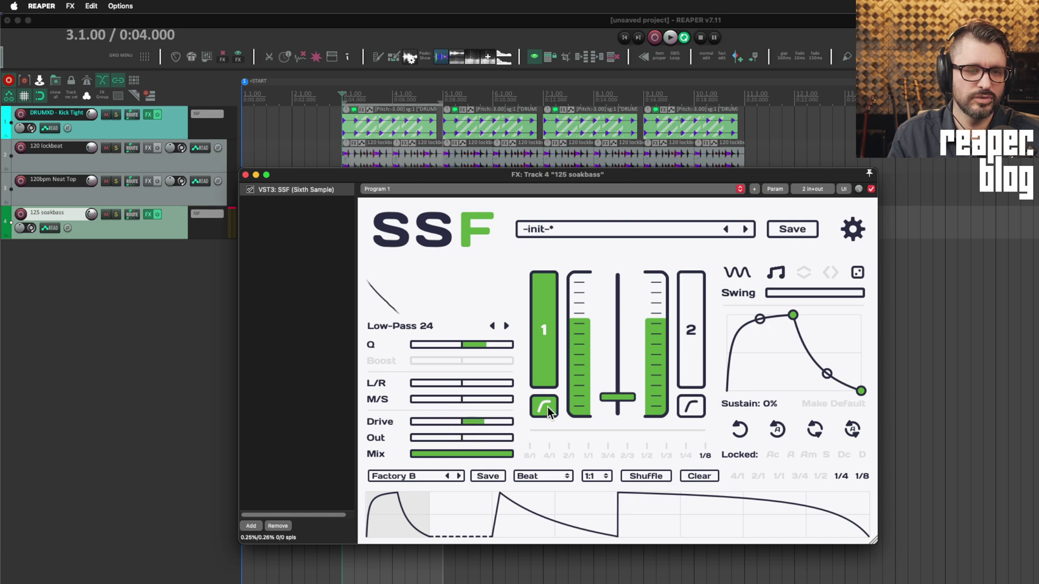
mouse_move(479, 423)
mouse_down()
mouse_move(470, 421)
mouse_move(491, 422)
mouse_move(472, 424)
mouse_up()
key(space)
key(space)
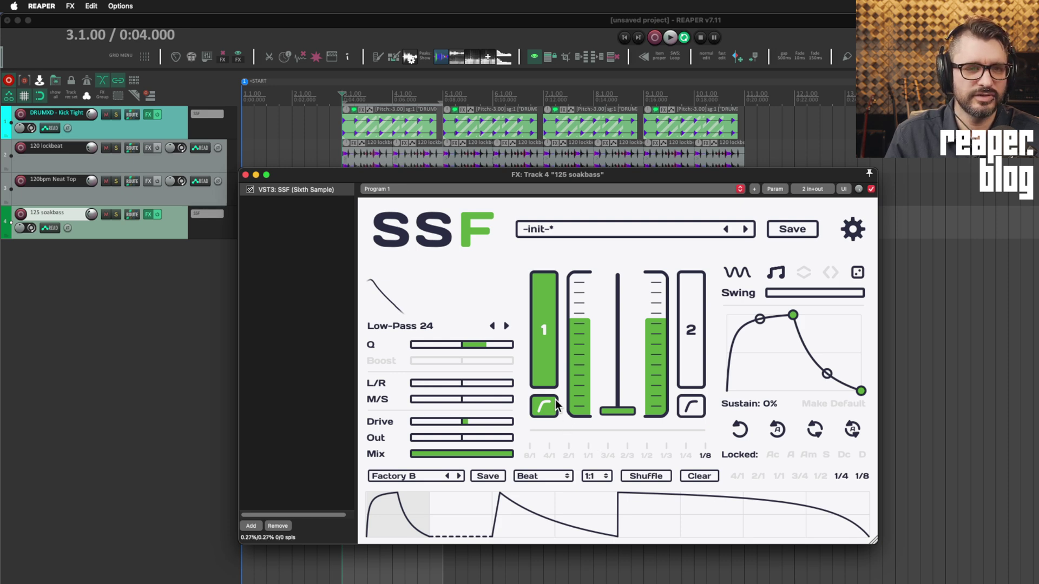
click(401, 326)
click(453, 281)
Preview the Volcanic and Copper GUI themes in the plugin's settings.
click(852, 233)
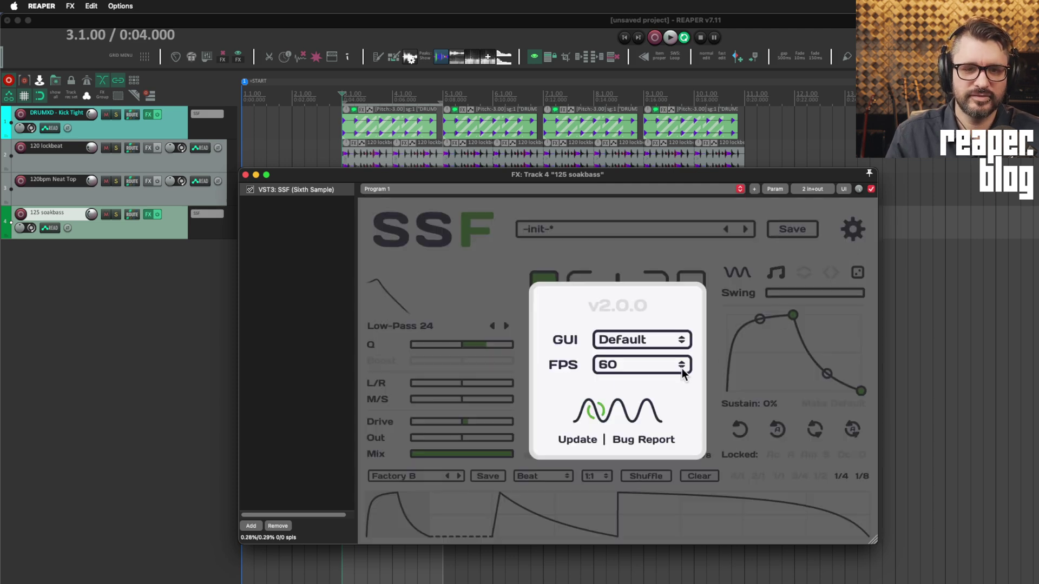
click(595, 339)
click(631, 380)
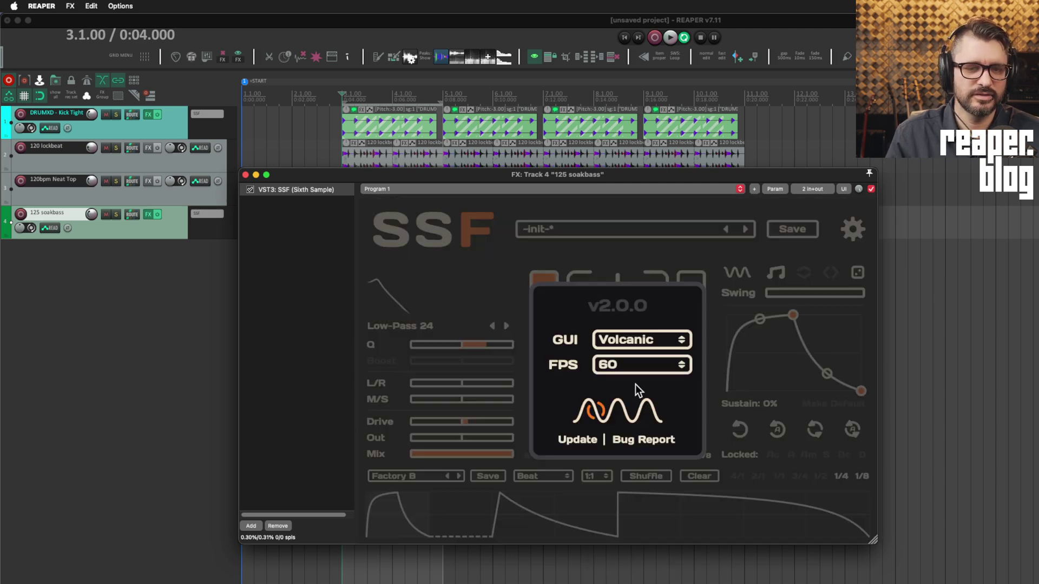
click(860, 231)
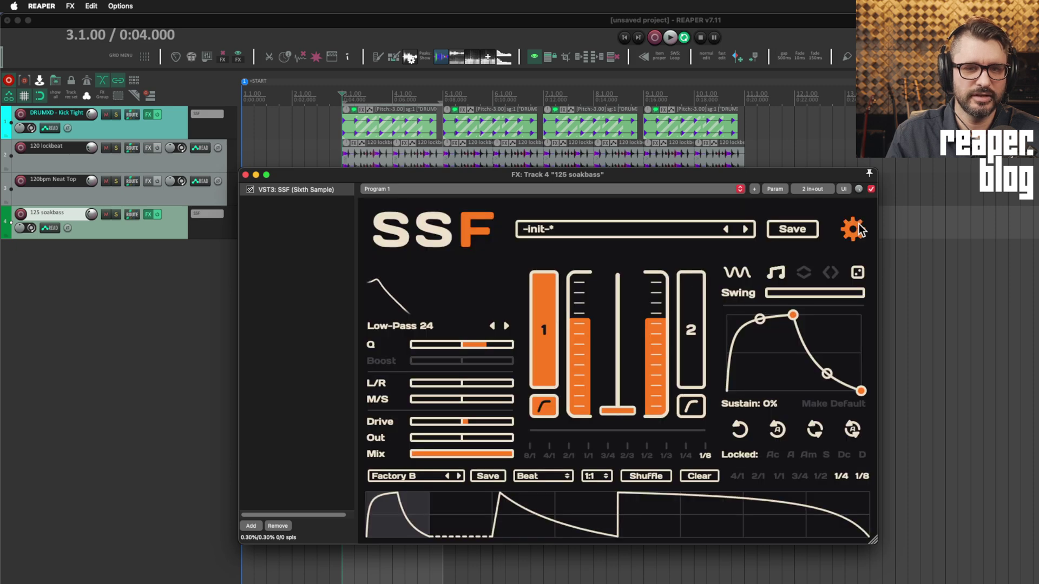
click(861, 230)
click(619, 341)
click(627, 426)
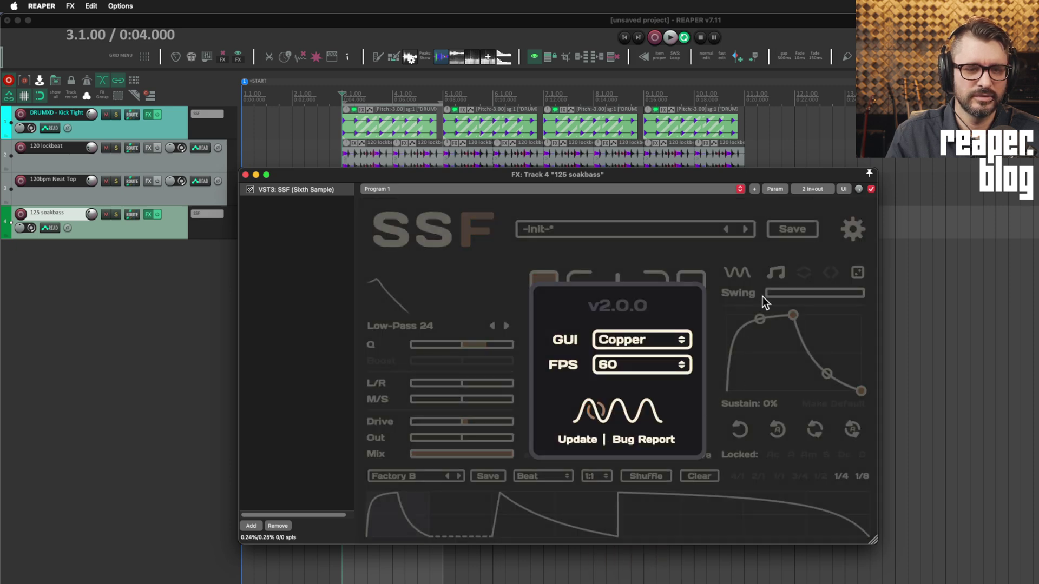
click(733, 251)
Change the plugin's GUI theme to the black one with purple accents.
click(860, 238)
click(660, 341)
click(622, 514)
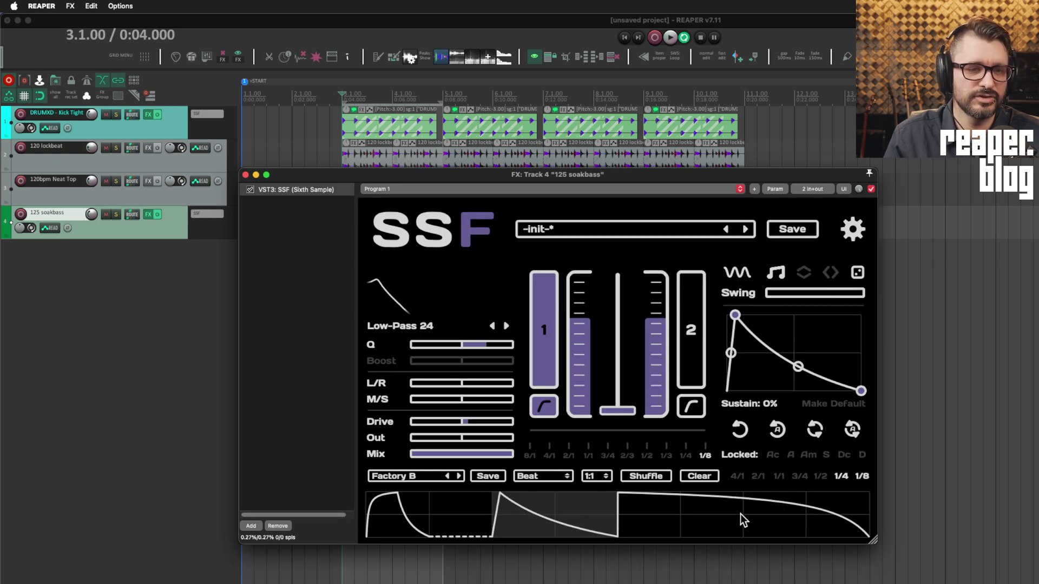
Look through the plugin's preset categories without loading a preset.
click(595, 230)
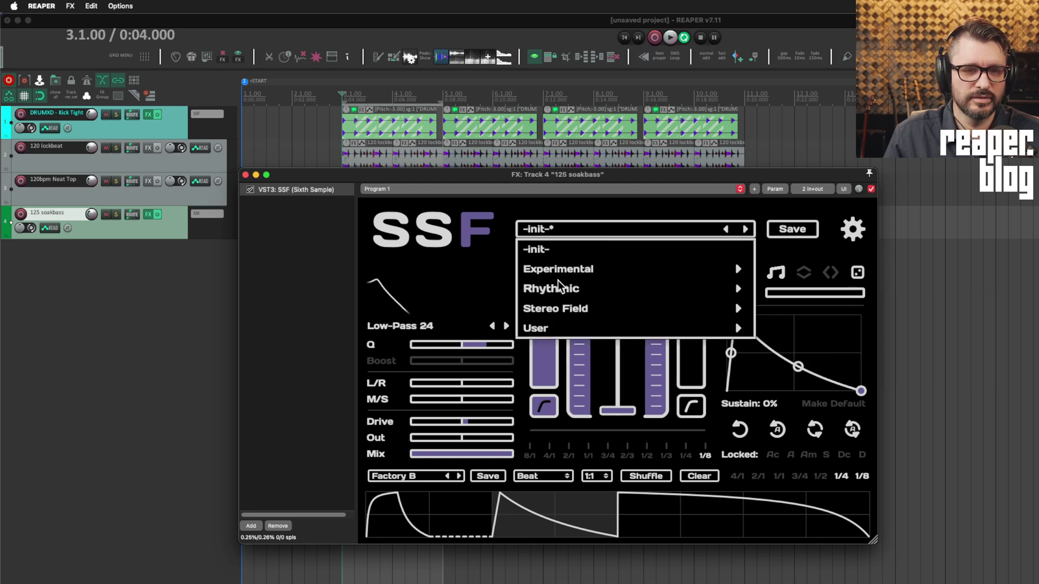
mouse_move(557, 282)
click(532, 209)
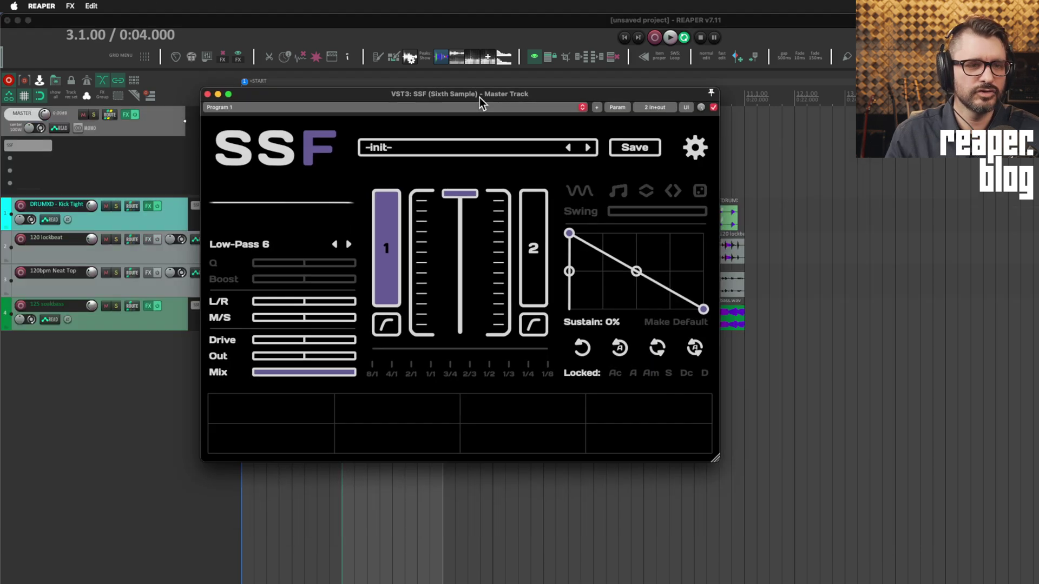
Move the master track's SSF window clear of the arrangement, loop bars 7 to 9, and start playback.
drag(480, 97, 518, 338)
drag(550, 188, 644, 165)
key(space)
drag(534, 345, 580, 153)
Load the Experimental preset Robot G3 on the master track and sweep its Comb+ cutoff during playback.
click(525, 206)
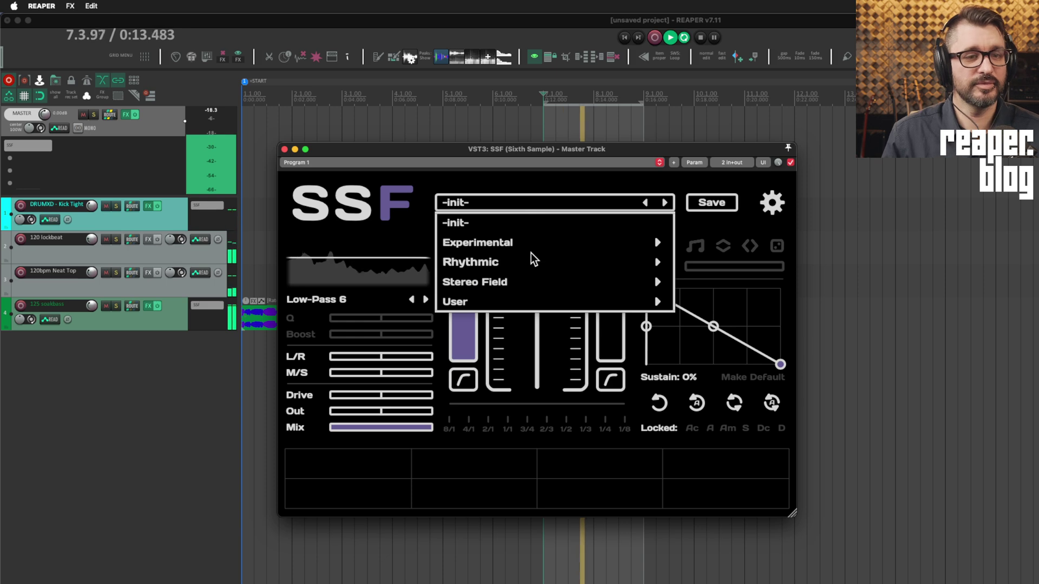
mouse_move(531, 244)
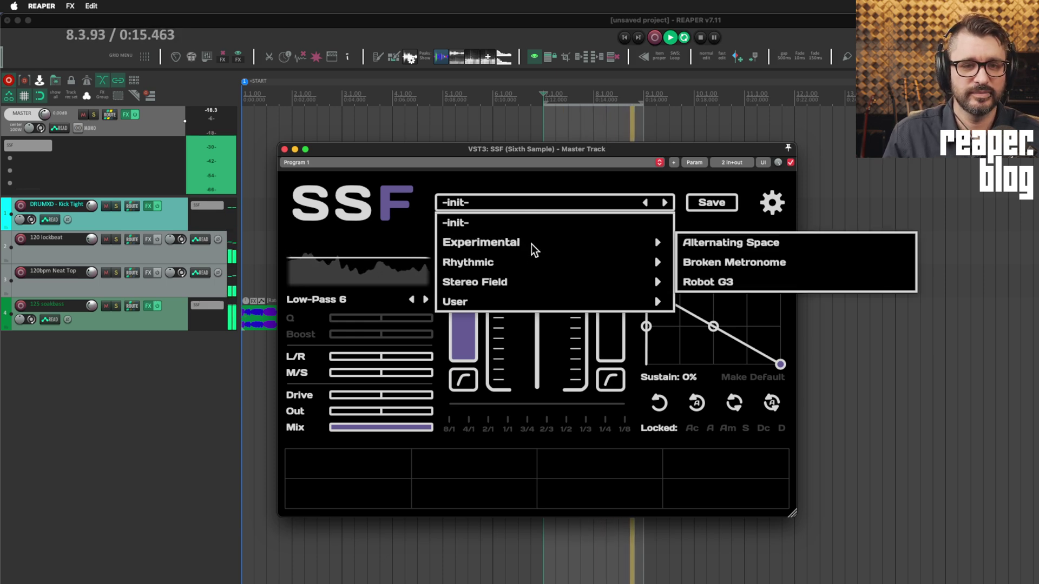
click(716, 285)
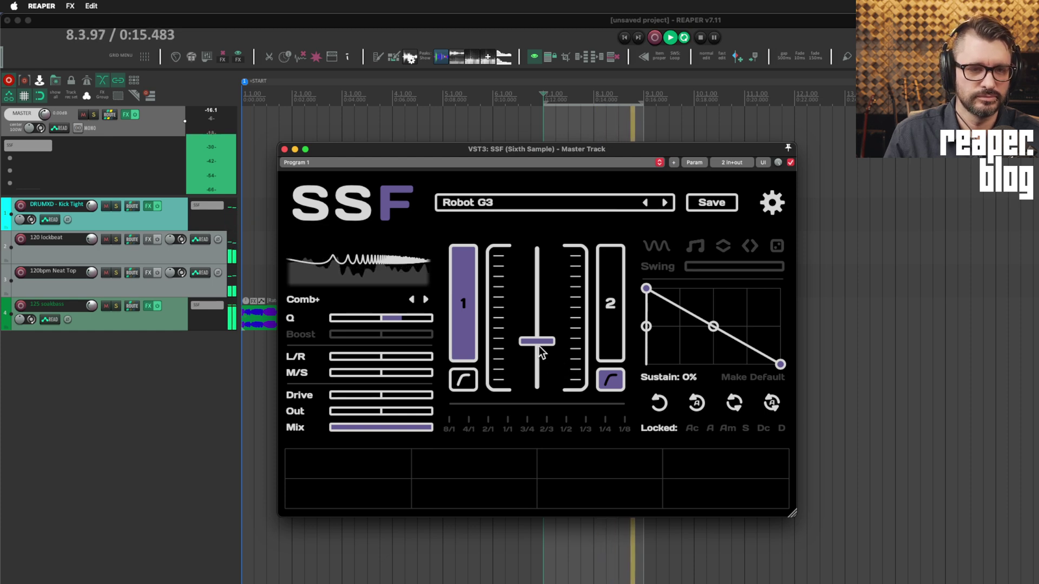
drag(537, 346, 575, 373)
Switch the Robot G3 preset to a randomised pattern using the 4/1 division, and vary filter 1's Drive from -37% to positive during playback.
click(666, 250)
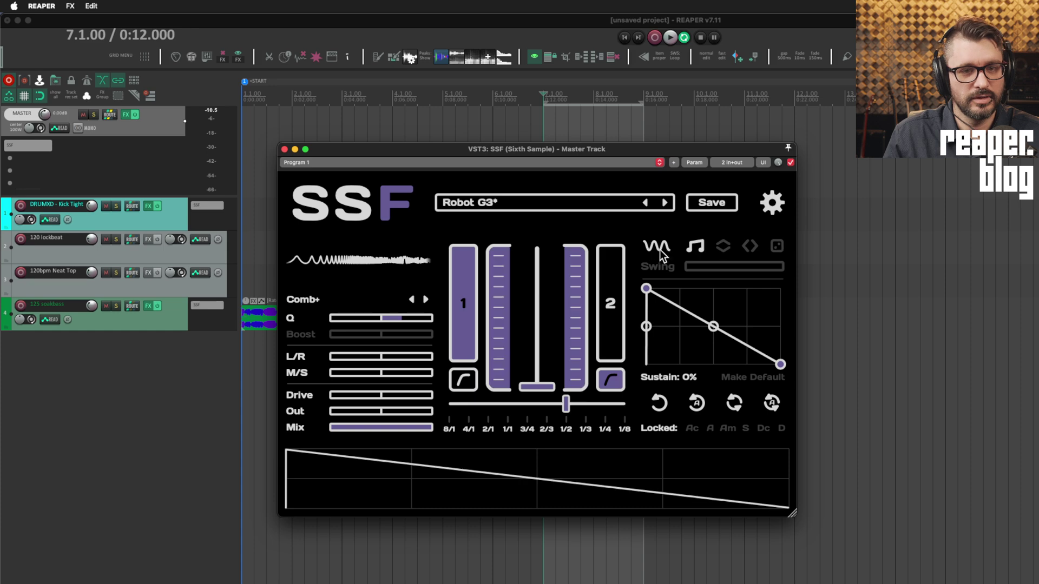
click(779, 245)
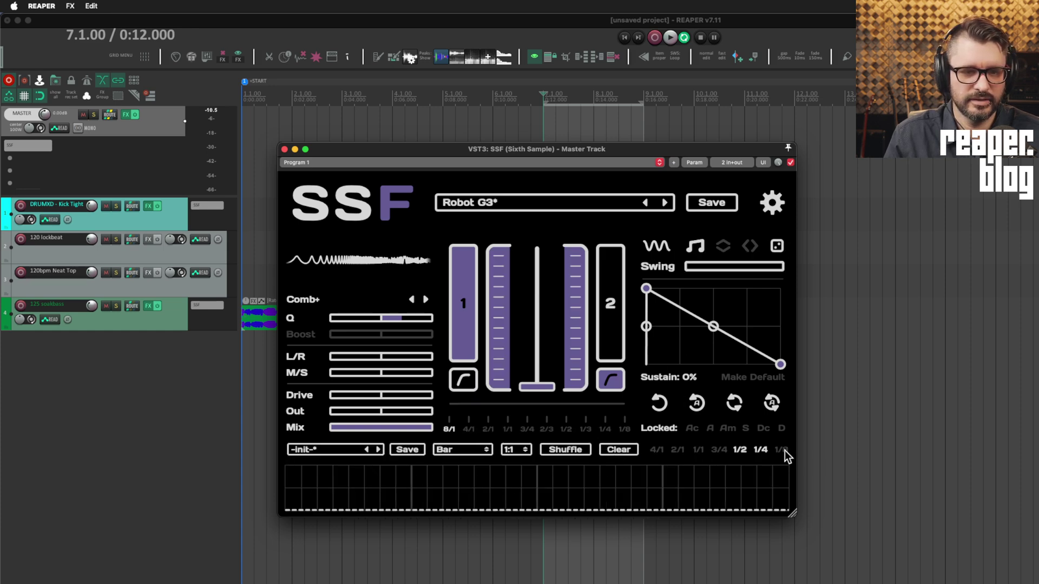
click(656, 452)
key(space)
key(space)
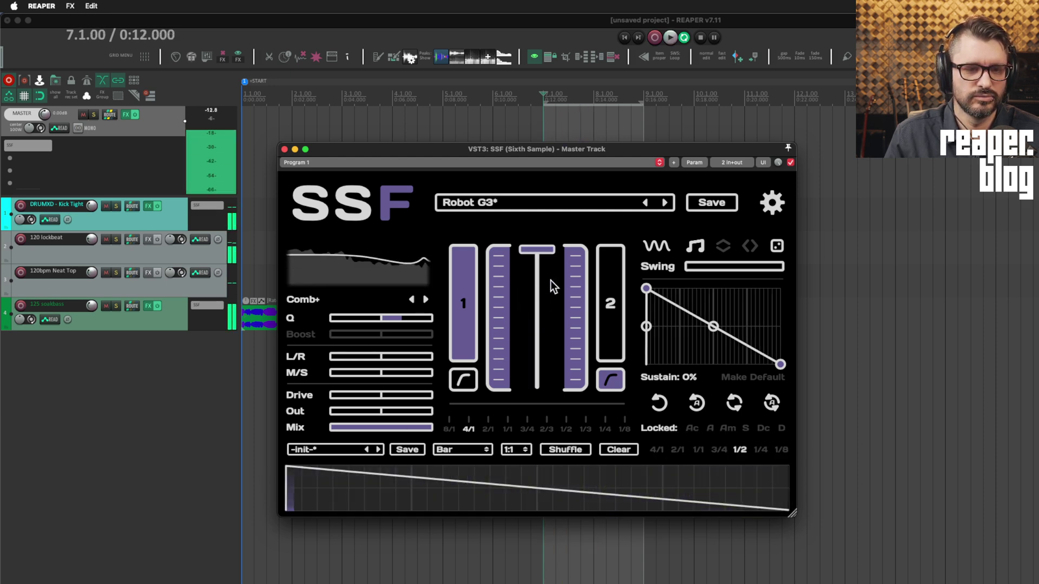
key(space)
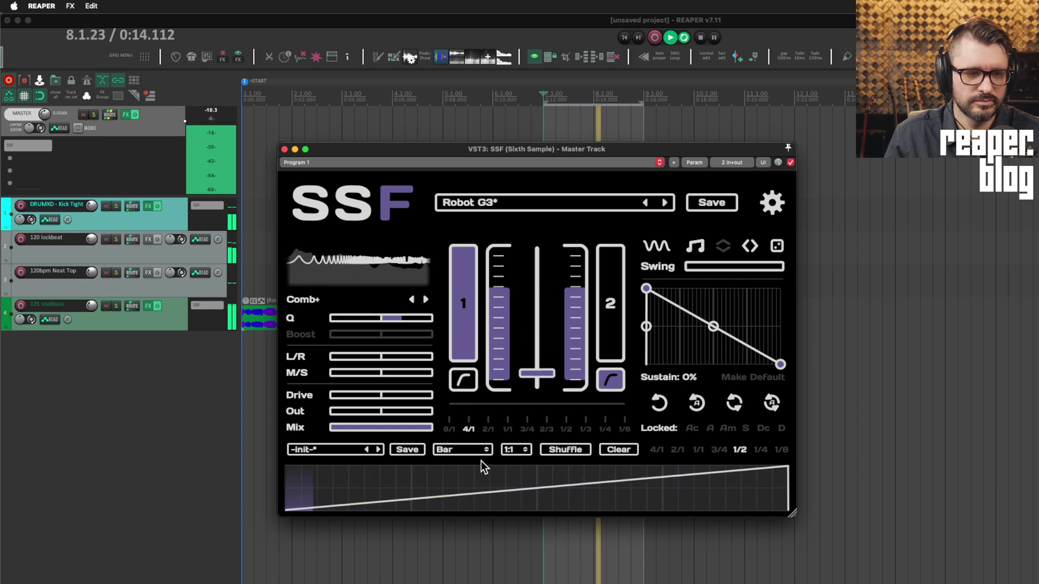
drag(366, 394, 401, 398)
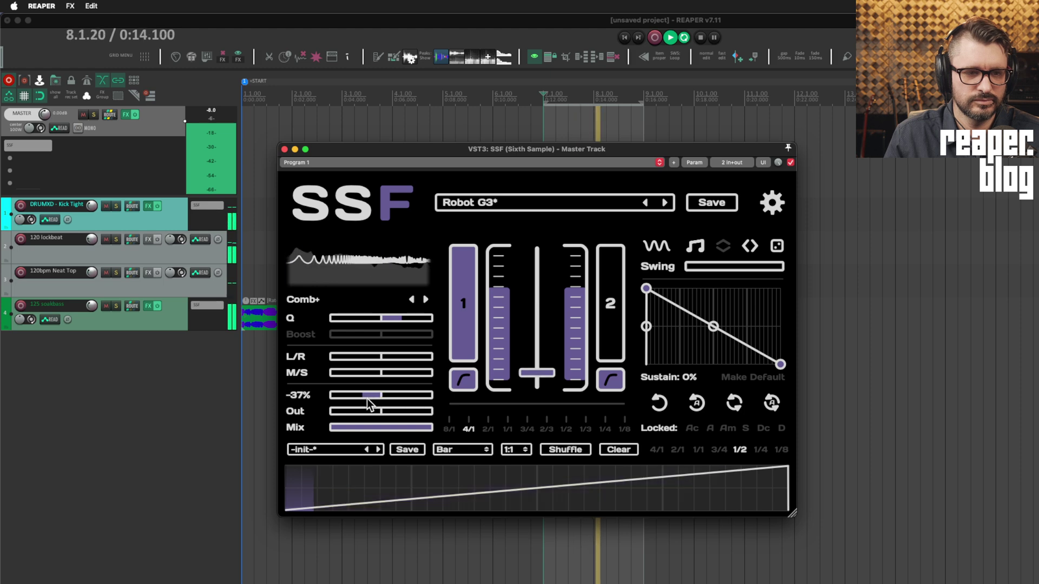
Load the Rhythmic preset Bitcrush Groove and start playback.
click(541, 202)
mouse_move(658, 262)
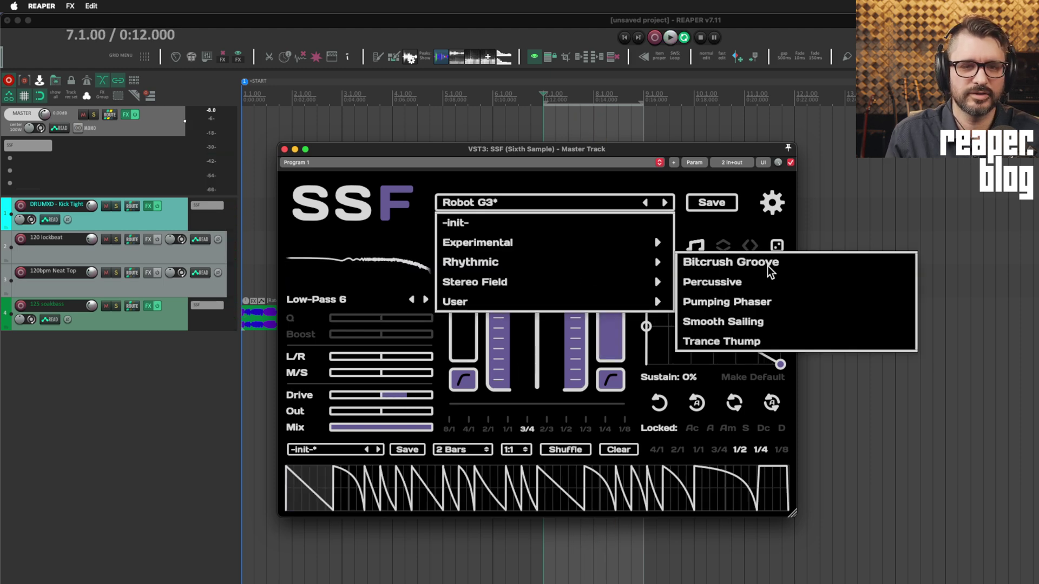
click(768, 265)
key(space)
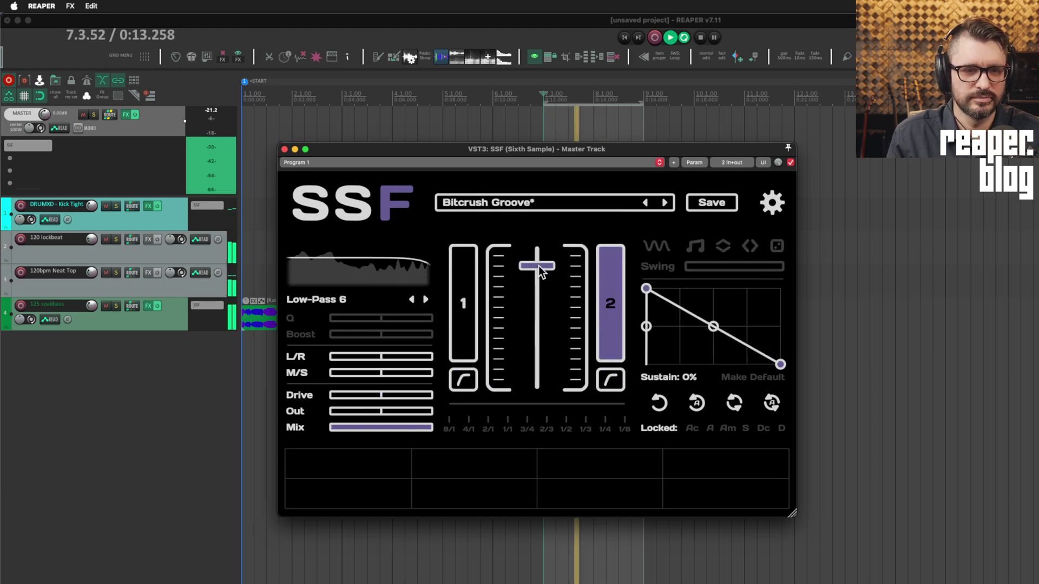
Raise filter 2's cutoff to maximum, switch to filter 1, and reduce its Mix to about halfway.
drag(537, 268, 522, 225)
click(462, 281)
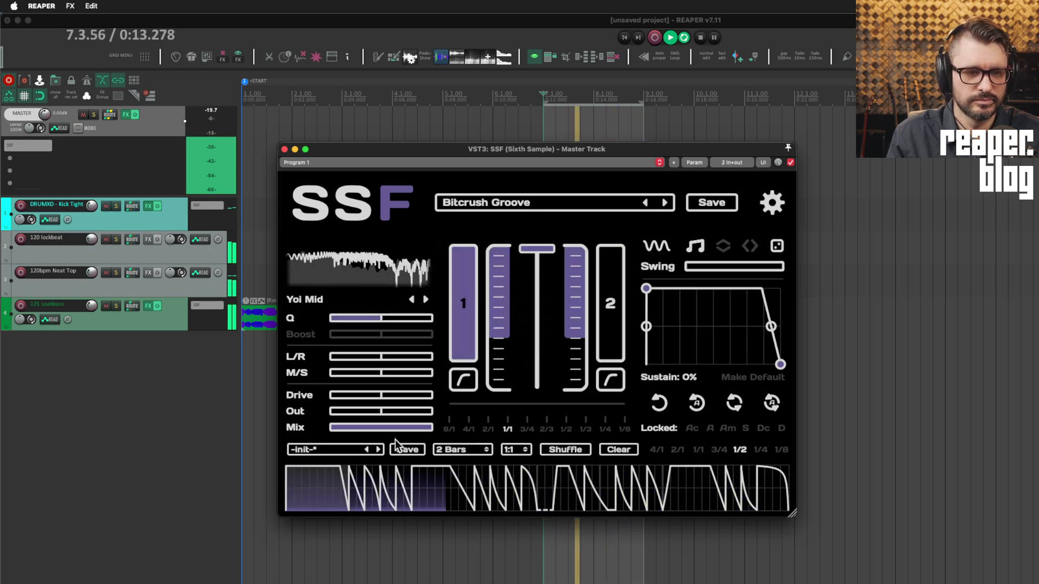
drag(421, 429, 377, 430)
Audition the presets Percussive, Pumping Phaser, Smooth Sailing and Trance Thump in turn, move on to Clarity, and stop playback.
click(664, 203)
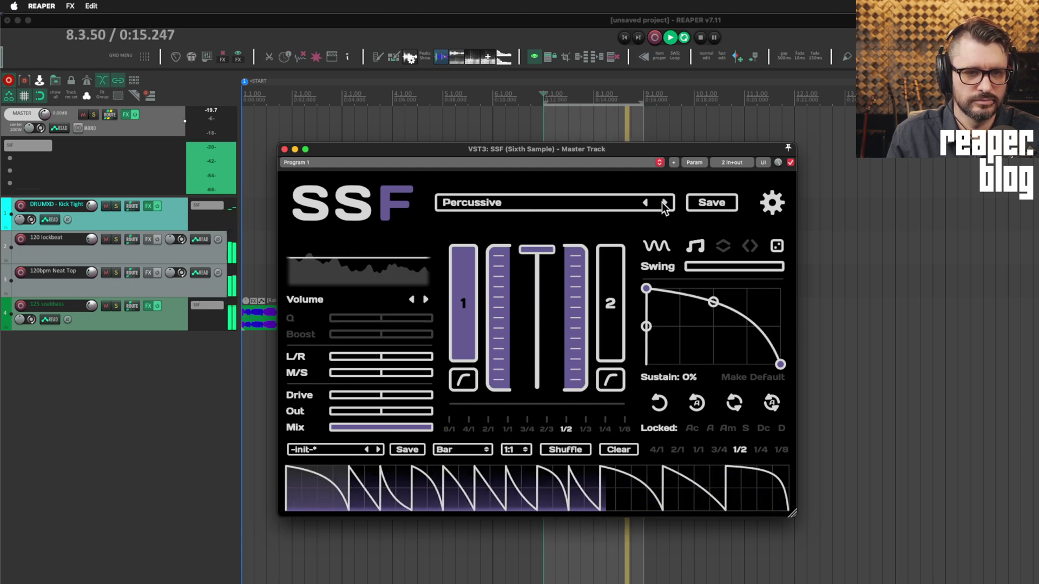
click(664, 203)
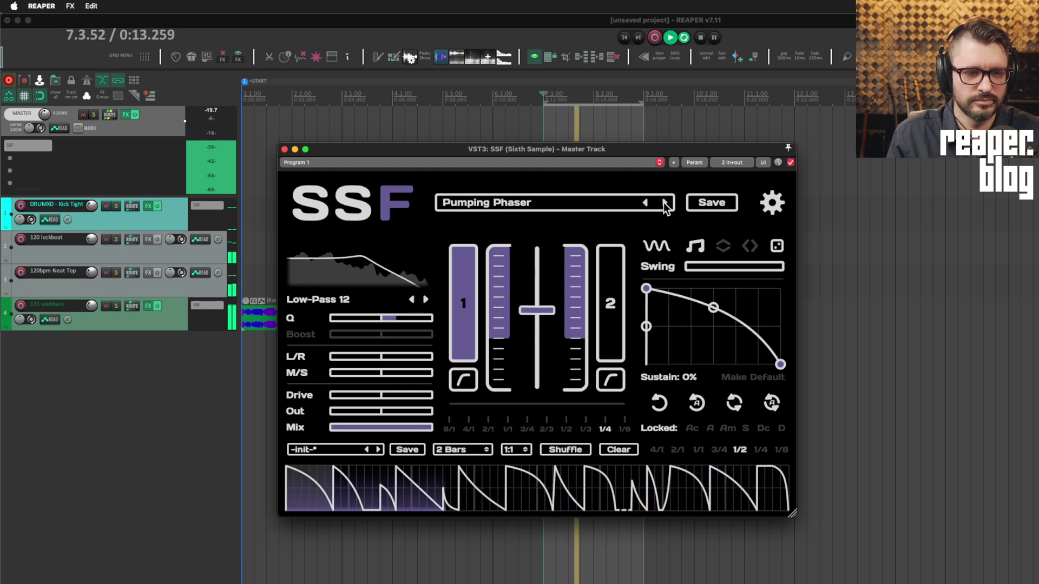
click(664, 203)
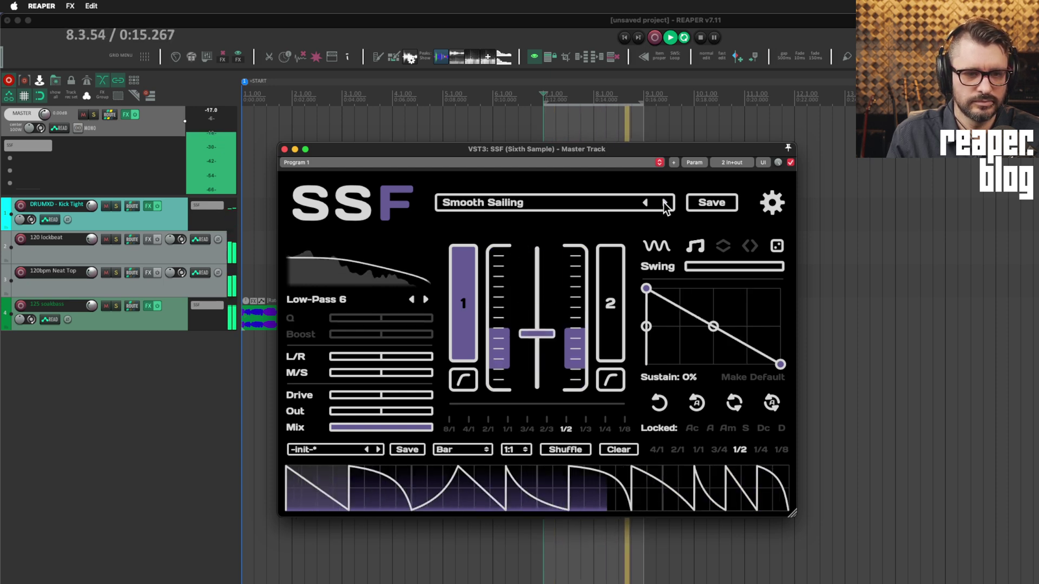
click(664, 203)
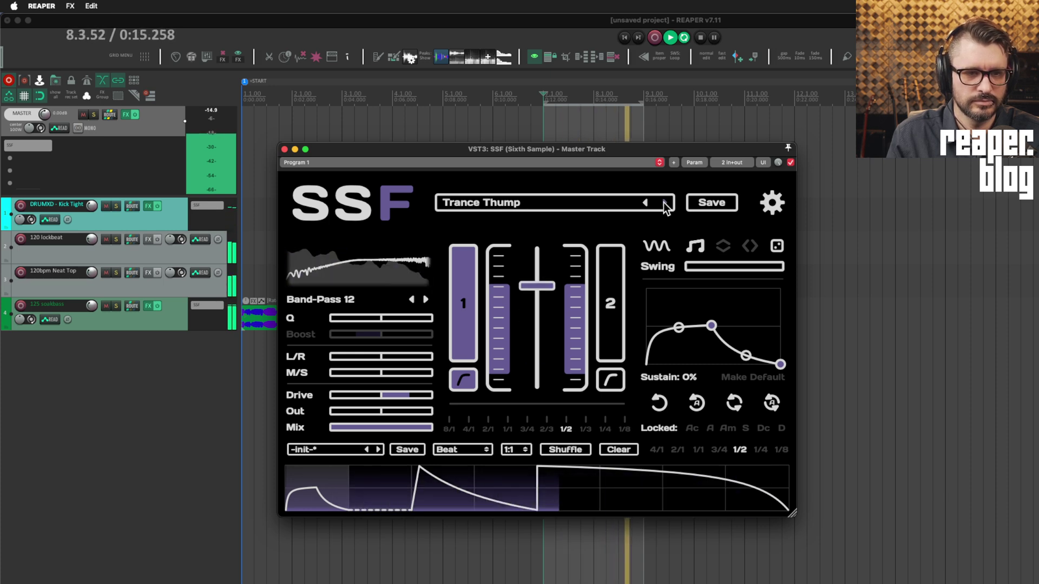
click(665, 205)
key(space)
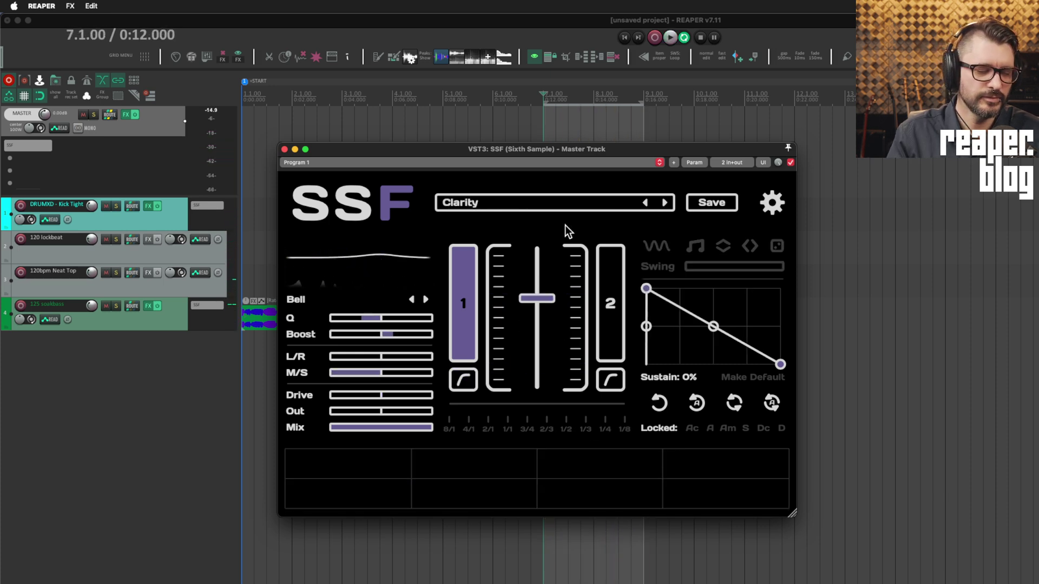